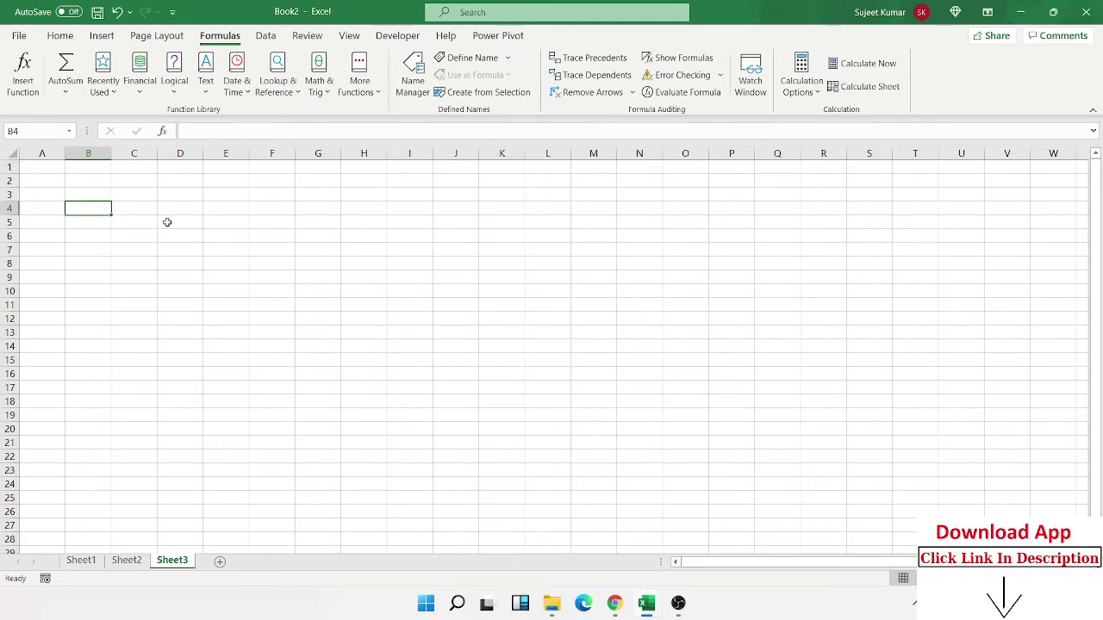
# Enter the formula =CELL("type",A5) in cell B5 of Sheet3, choosing the type option from the suggested info types.
pyautogui.keyDown('ctrl'); pyautogui.scroll(5, 167, 221); pyautogui.keyUp('ctrl')
pyautogui.click(172, 210)
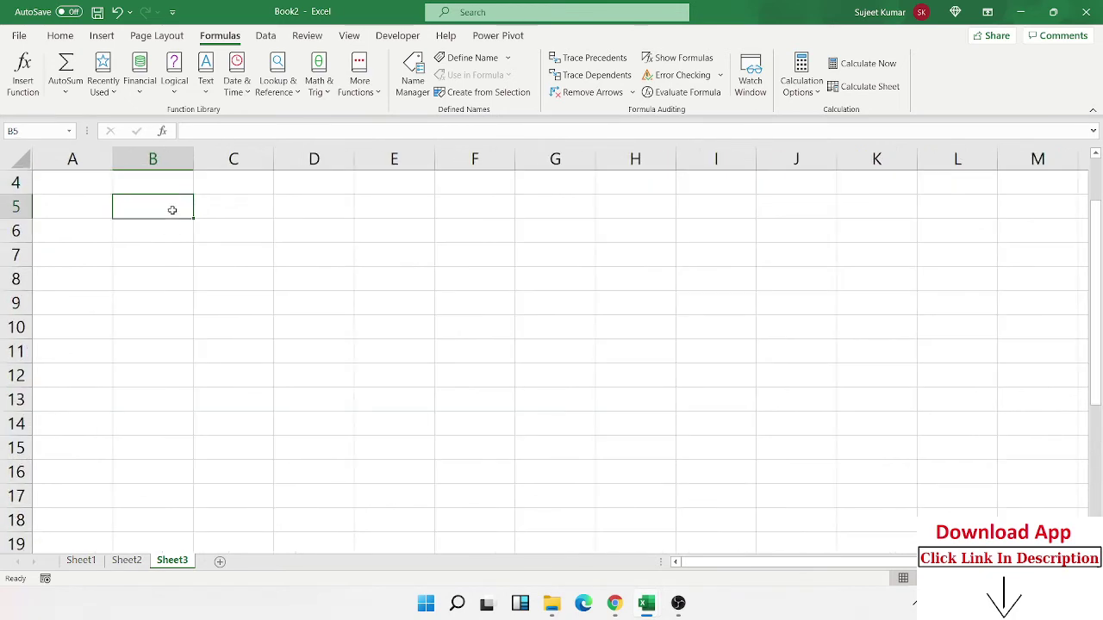
pyautogui.write('=ce')
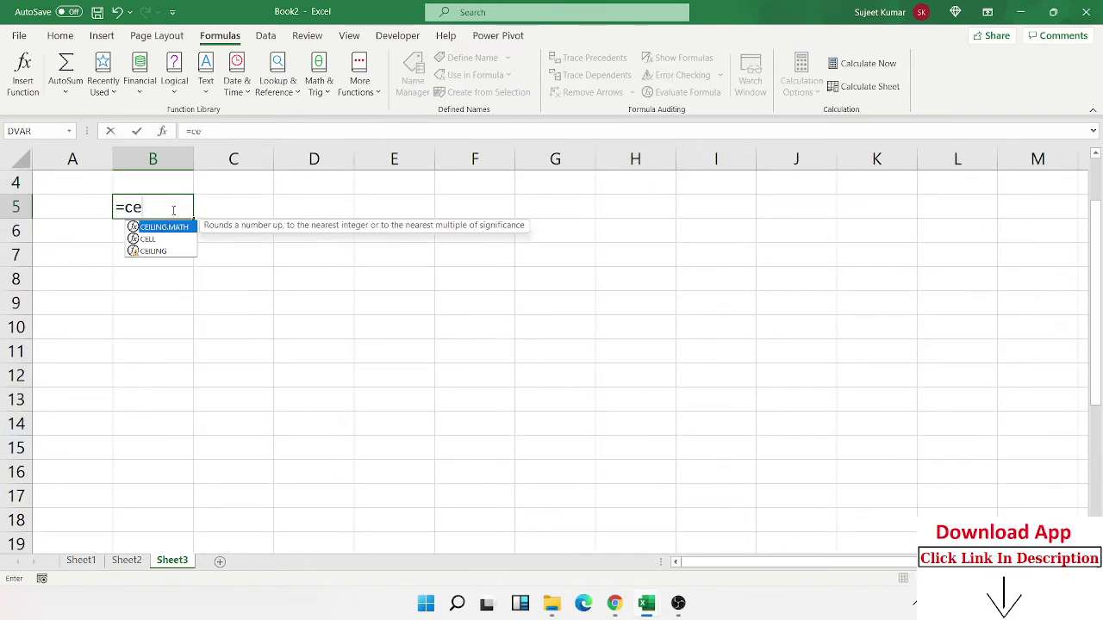
pyautogui.press('Down')
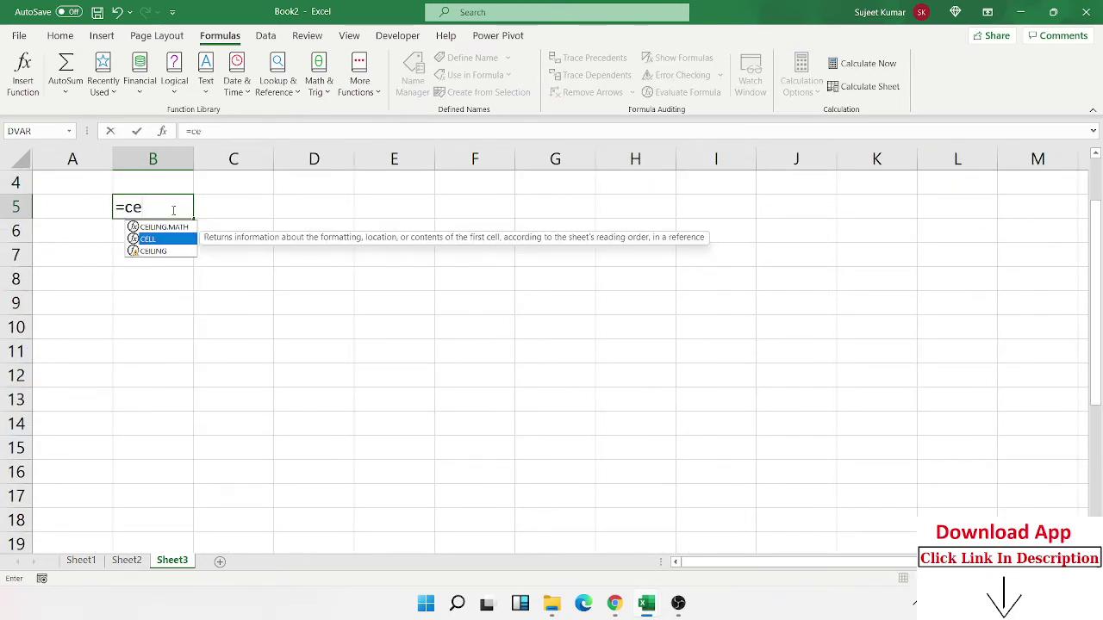
pyautogui.press('Tab')
pyautogui.press('Down')
pyautogui.press('Down')
pyautogui.press('Down')
pyautogui.press('Down')
pyautogui.press('Down')
pyautogui.press('Down')
pyautogui.press('Down')
pyautogui.press('Down')
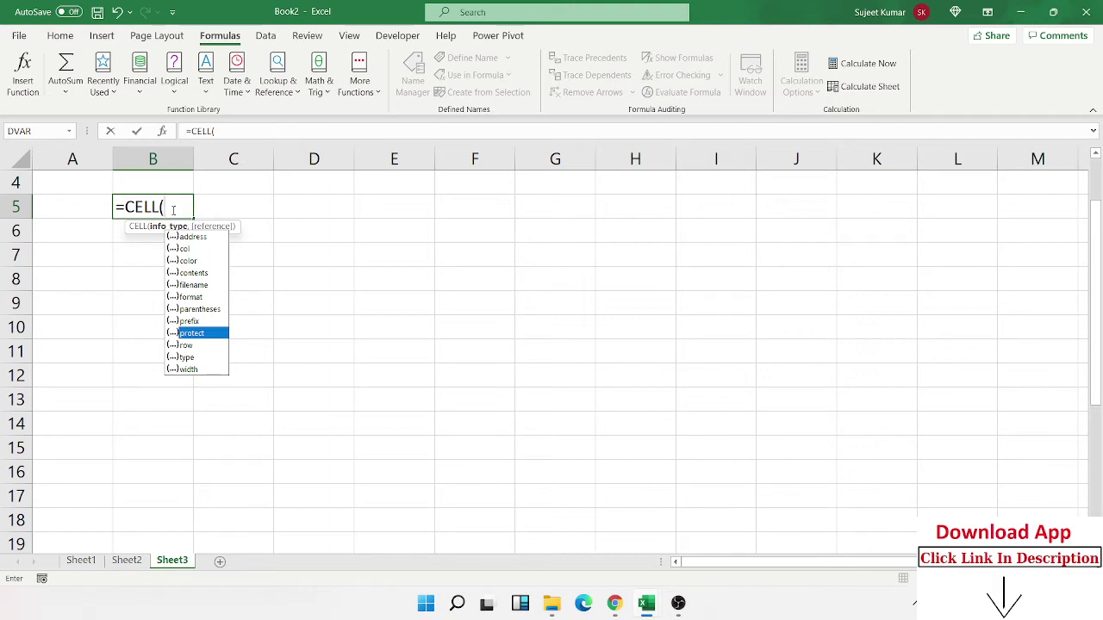
pyautogui.press('Up')
pyautogui.press('Up')
pyautogui.press('Up')
pyautogui.press('Up')
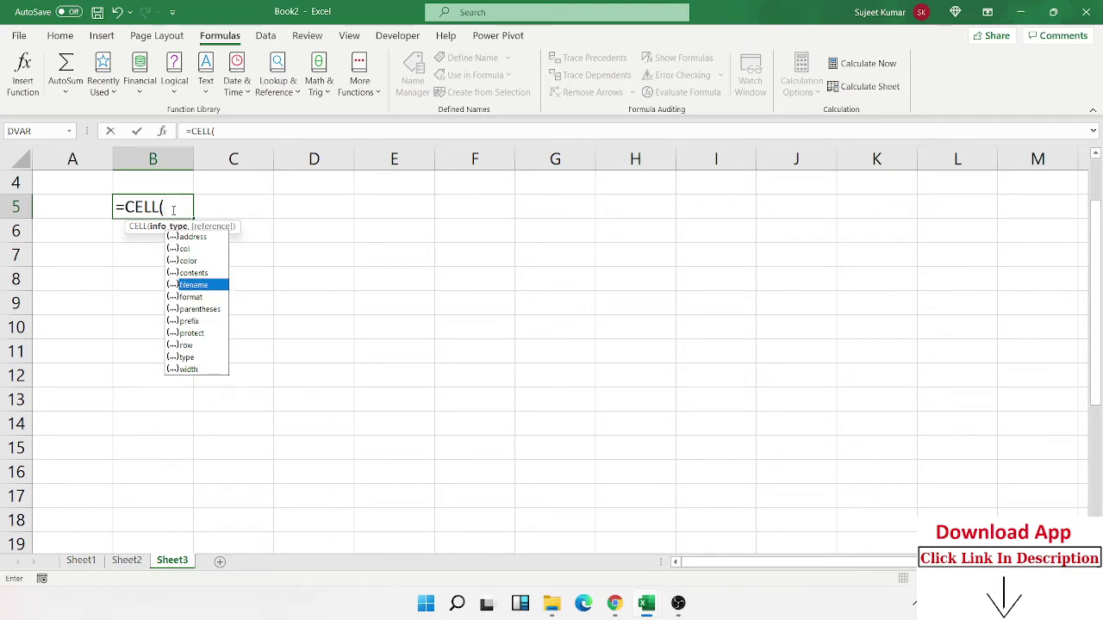
pyautogui.press('Up')
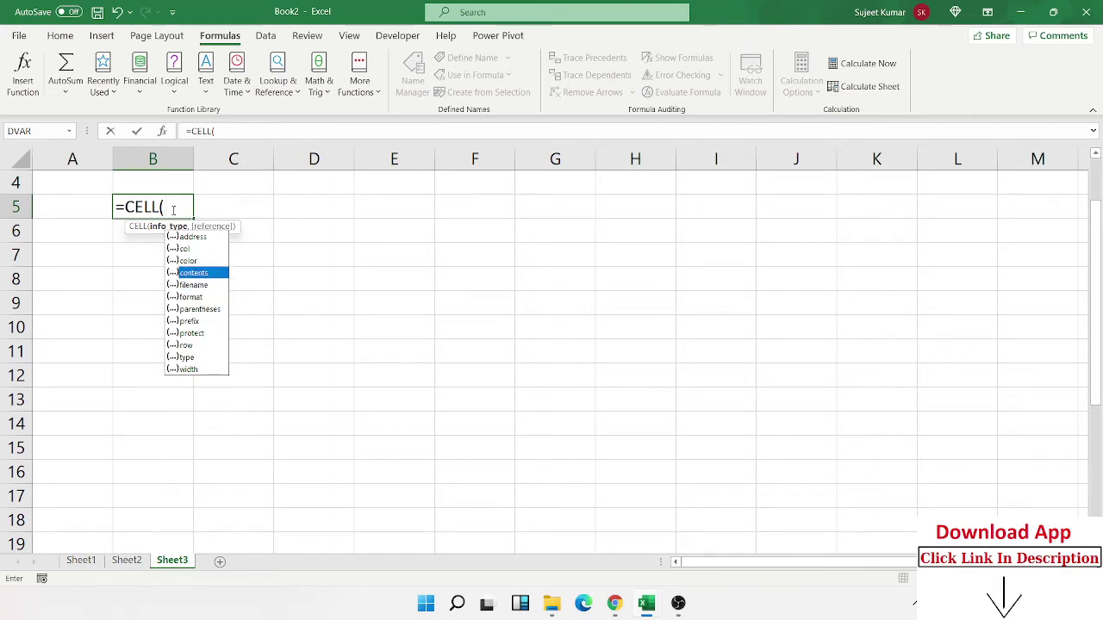
pyautogui.press('Down')
pyautogui.press('Down')
pyautogui.press('Down')
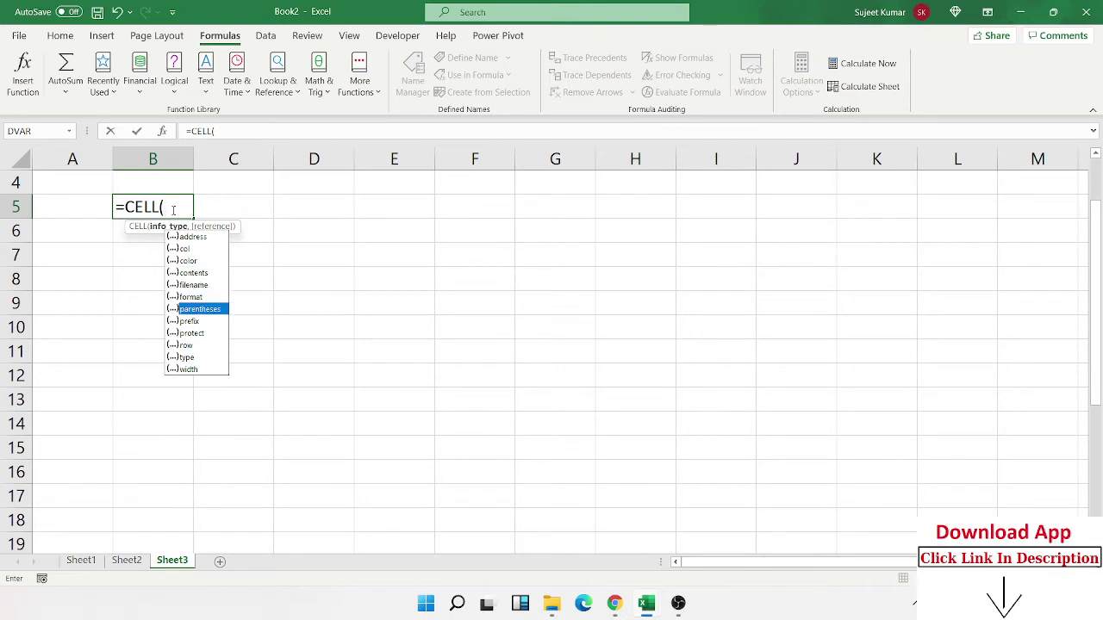
pyautogui.press('Down')
pyautogui.press('Down')
pyautogui.press('Down')
pyautogui.press('Down')
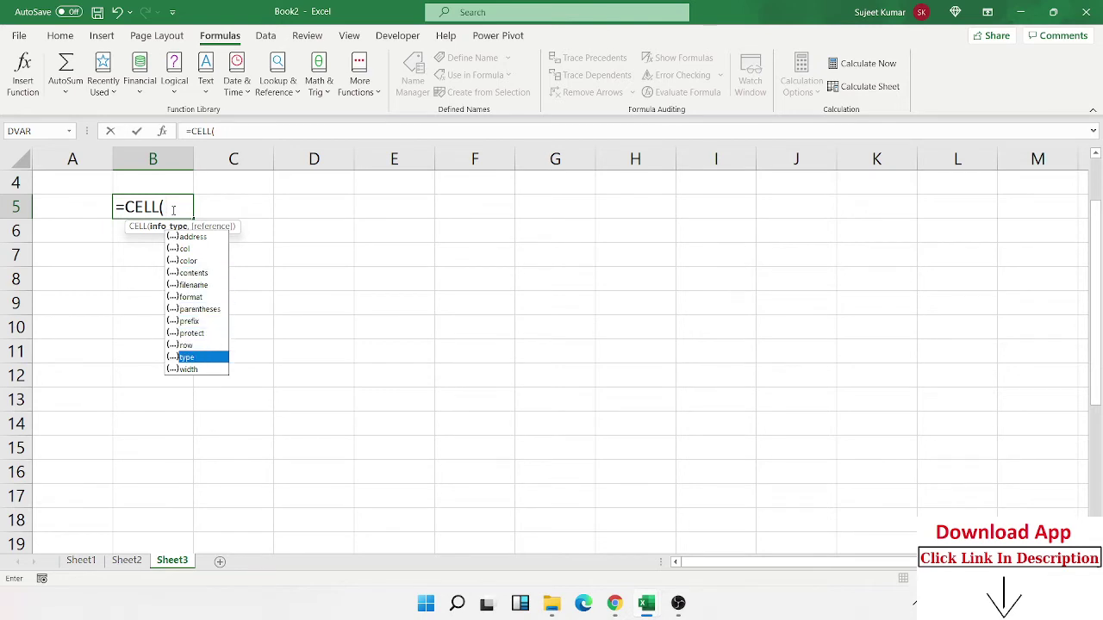
pyautogui.press('Tab')
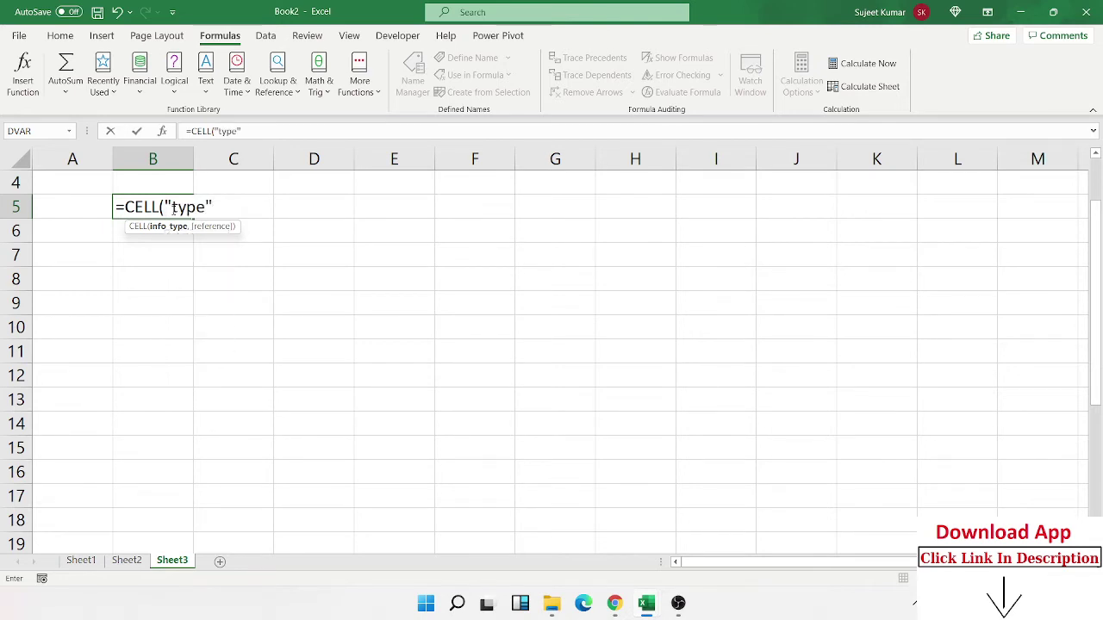
pyautogui.write(',')
pyautogui.click(172, 208)
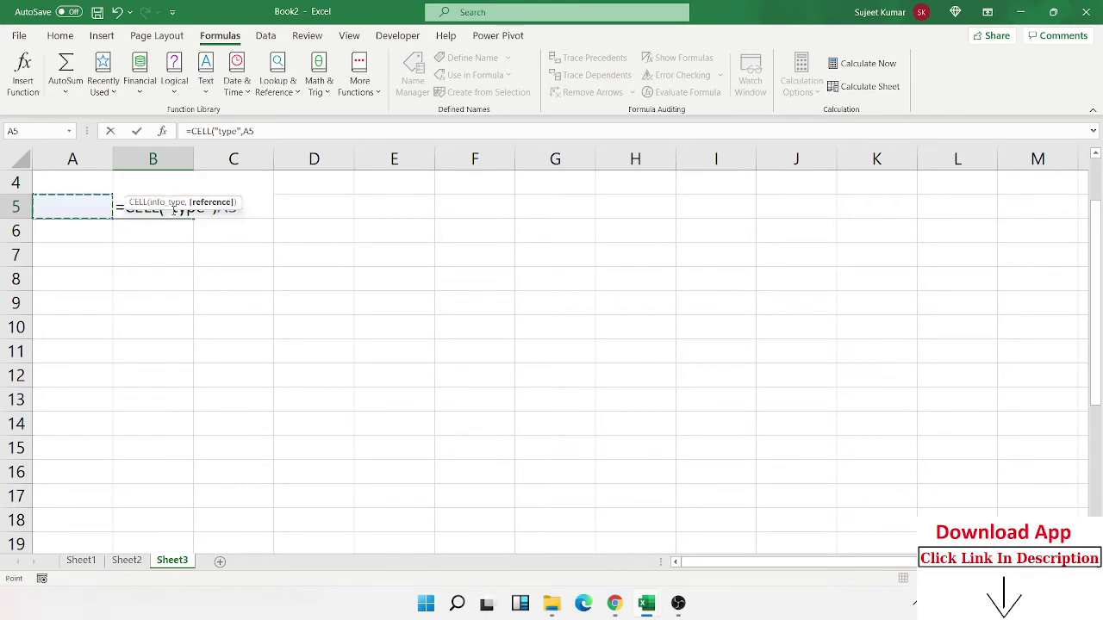
pyautogui.press('Return')
# Enter the text sad in cell A5 to test the type formula with text.
pyautogui.press('Up')
pyautogui.press('Left')
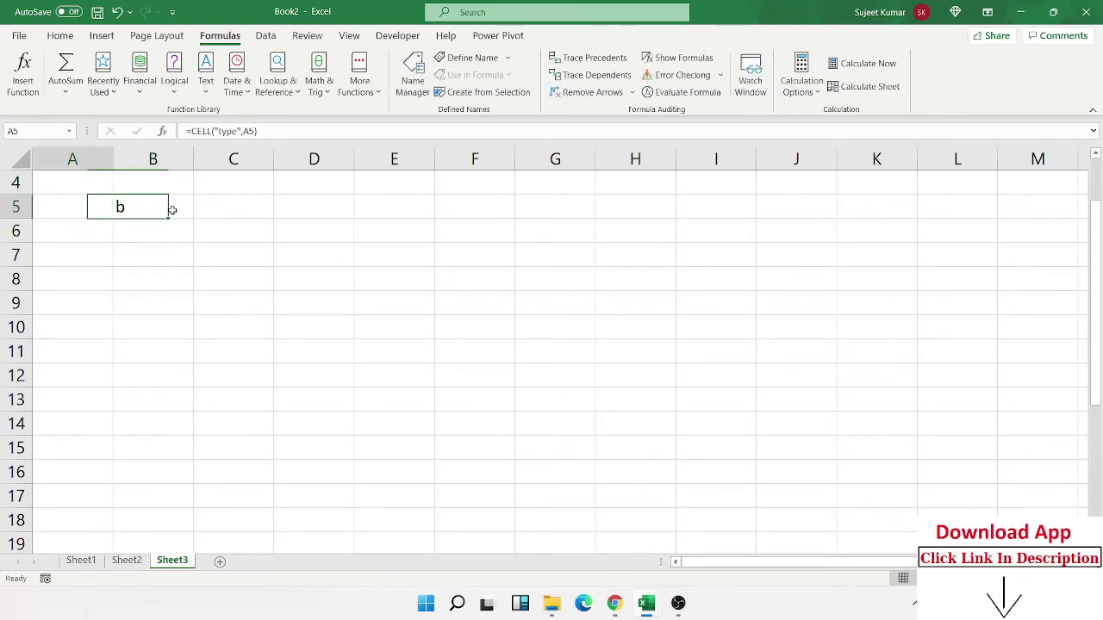
pyautogui.write('sad')
pyautogui.press('Return')
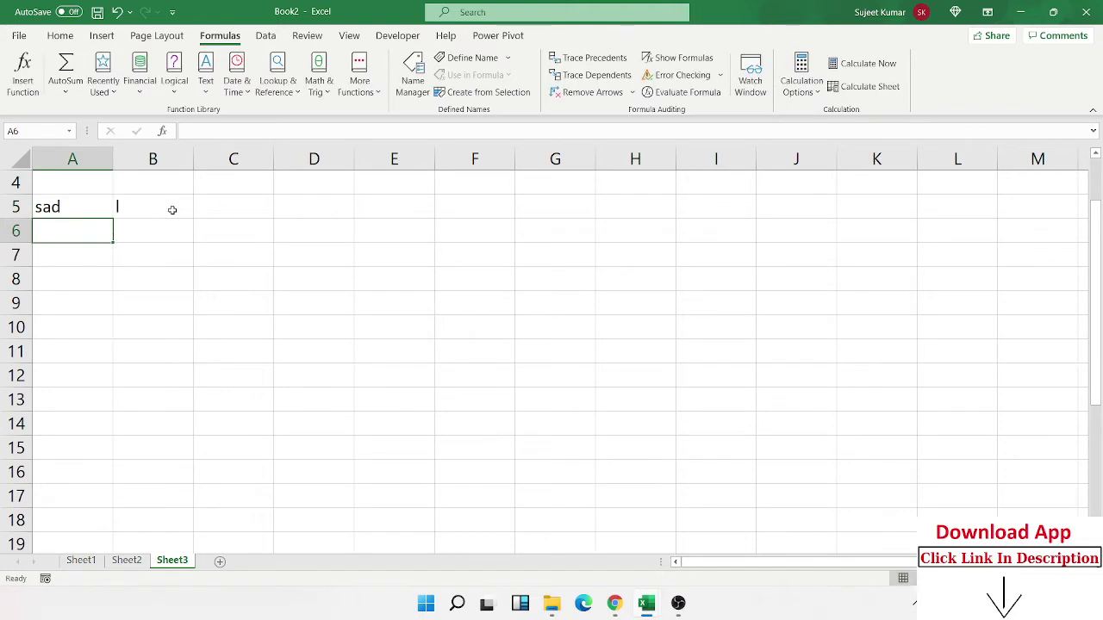
# Replace the content of cell A5 with the number 1245 and select the type formula's cell B5.
pyautogui.press('Up')
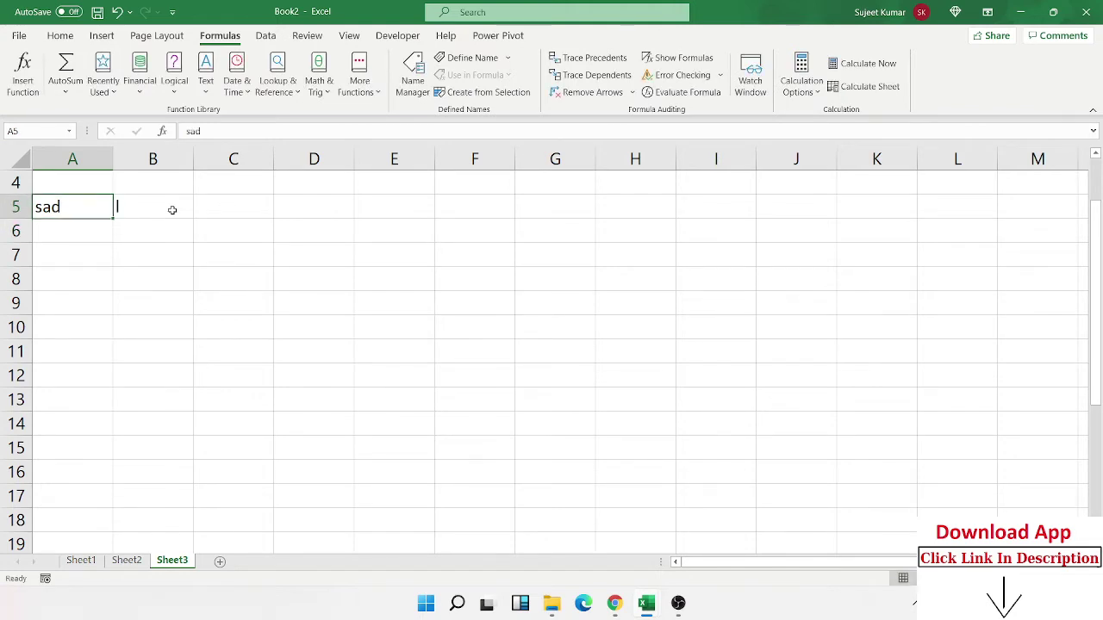
pyautogui.write('1245')
pyautogui.press('Return')
pyautogui.press('Up')
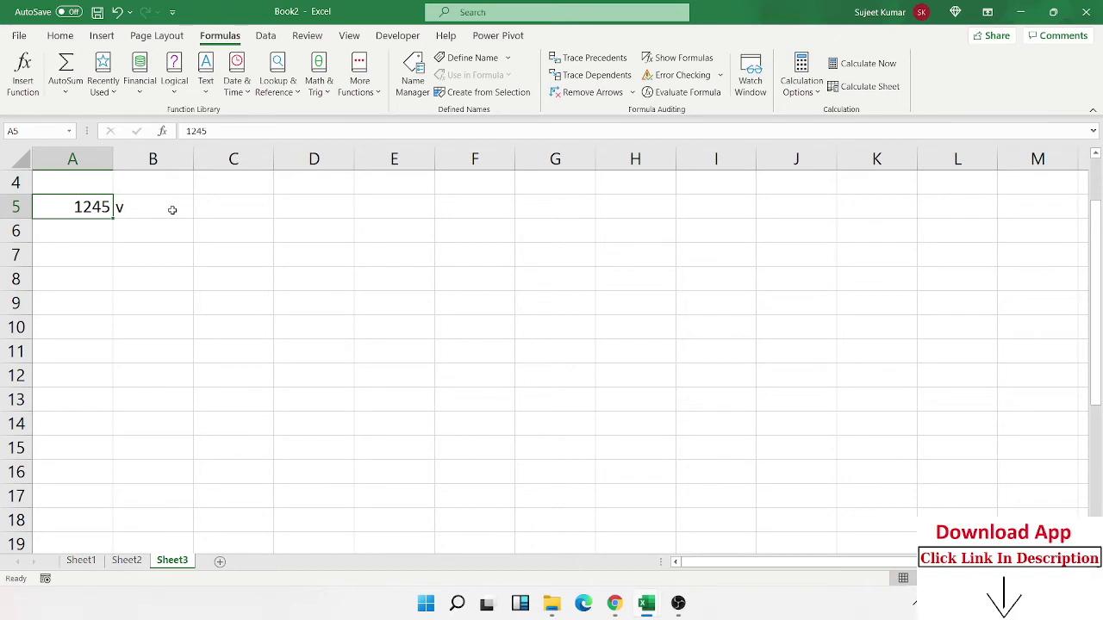
pyautogui.click(173, 210)
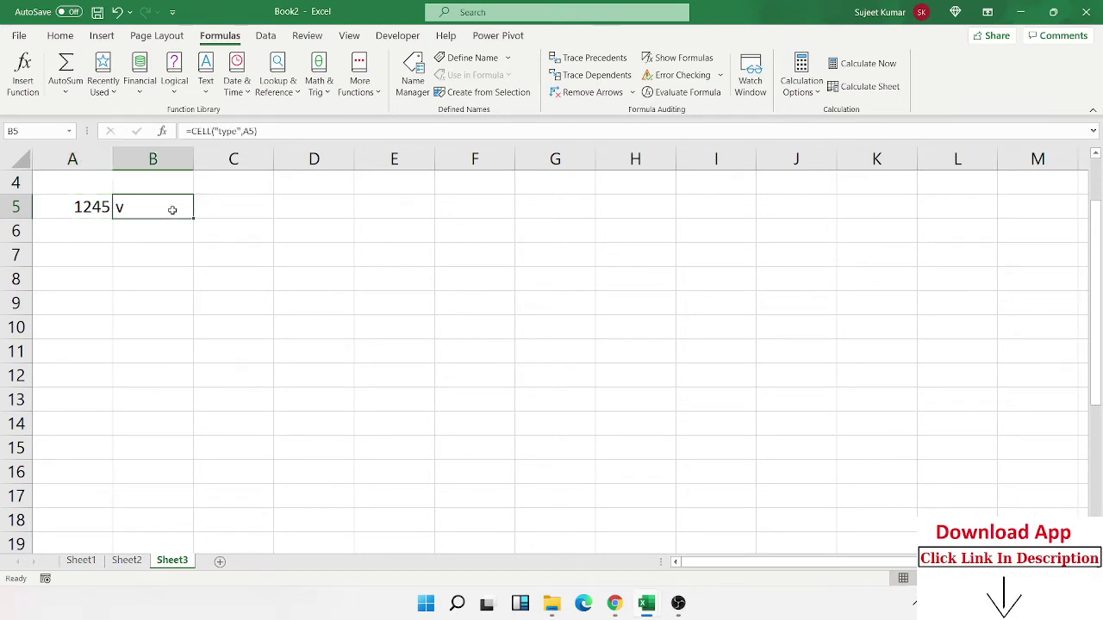
# Open the recent workbook Data1 stored on the Desktop.
pyautogui.moveTo(551, 603)
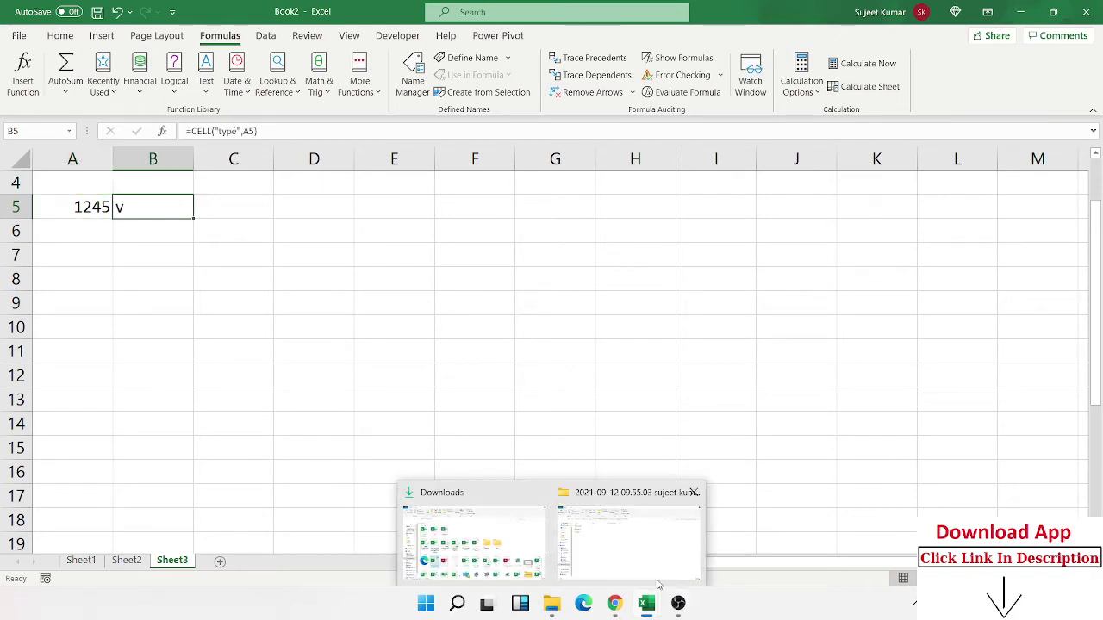
pyautogui.click(402, 263)
pyautogui.click(19, 36)
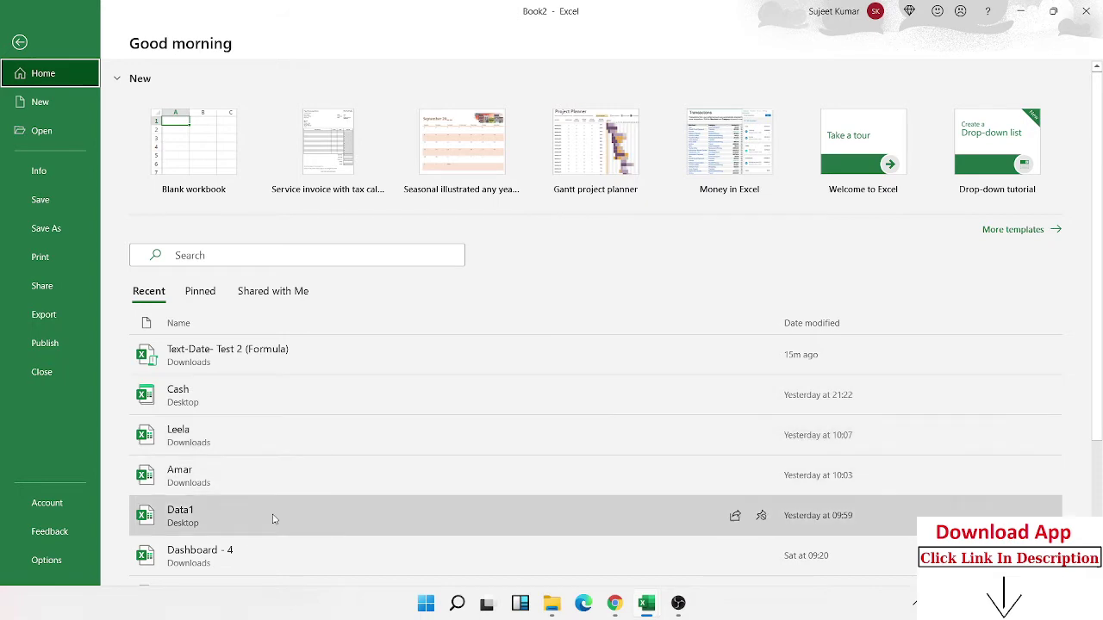
pyautogui.click(272, 518)
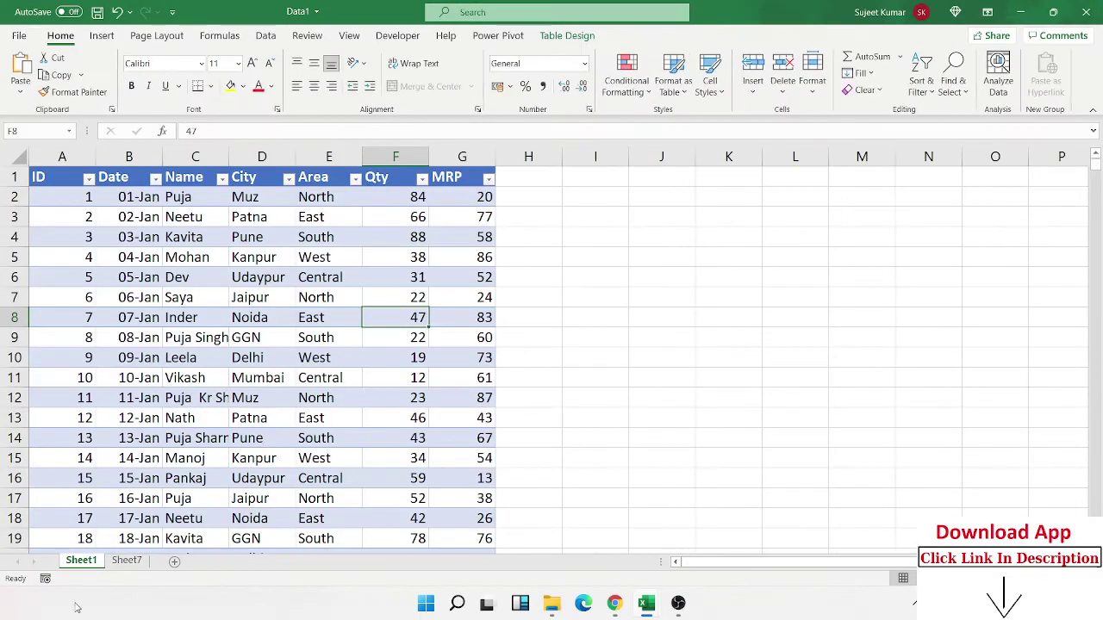
# Insert a new worksheet after Sheet1 and rename it DT.
pyautogui.click(175, 561)
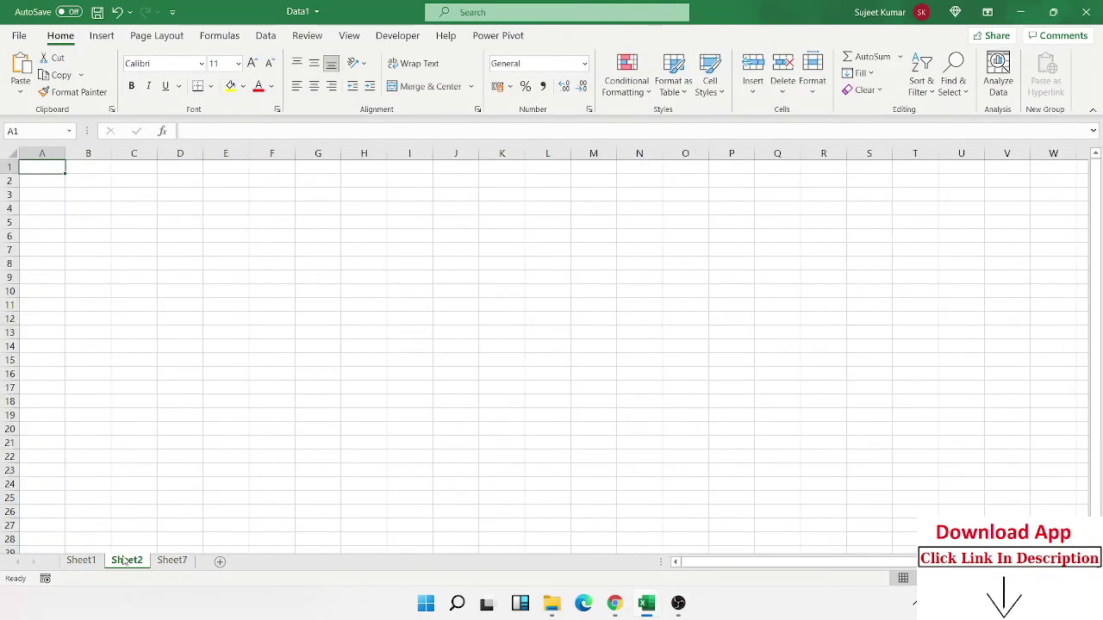
pyautogui.doubleClick(127, 561)
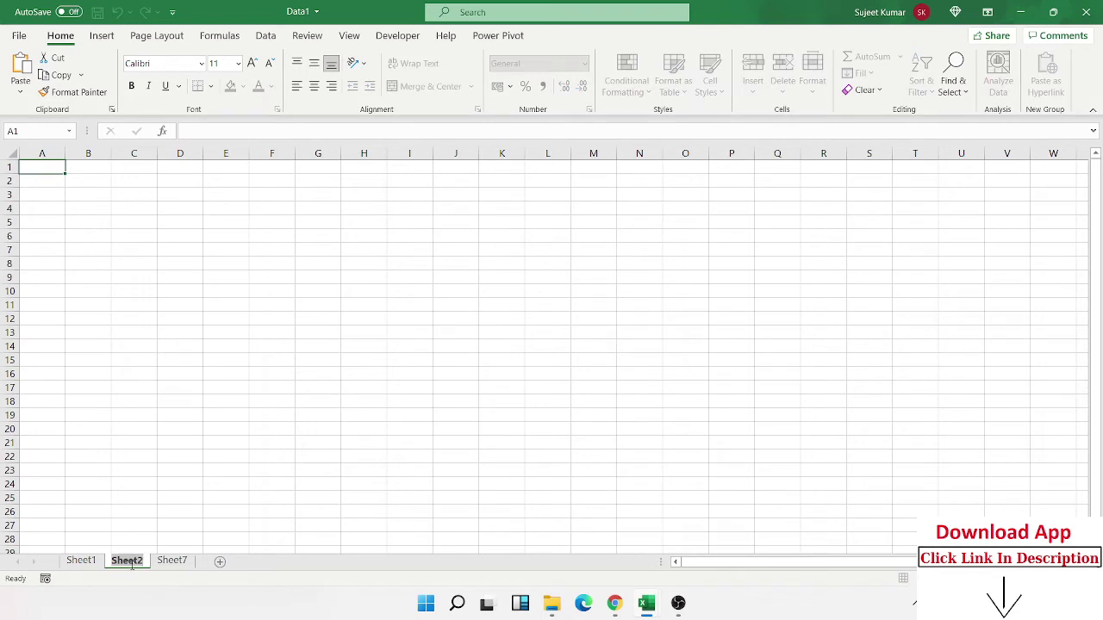
pyautogui.write('Da')
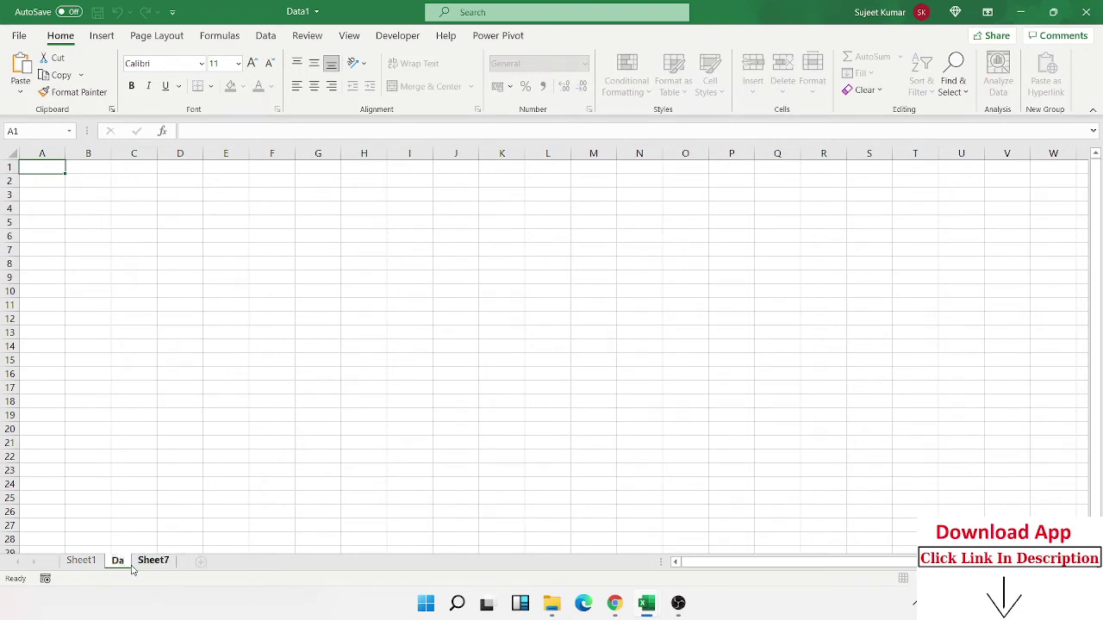
pyautogui.press('BackSpace')
pyautogui.write('T')
pyautogui.click(339, 372)
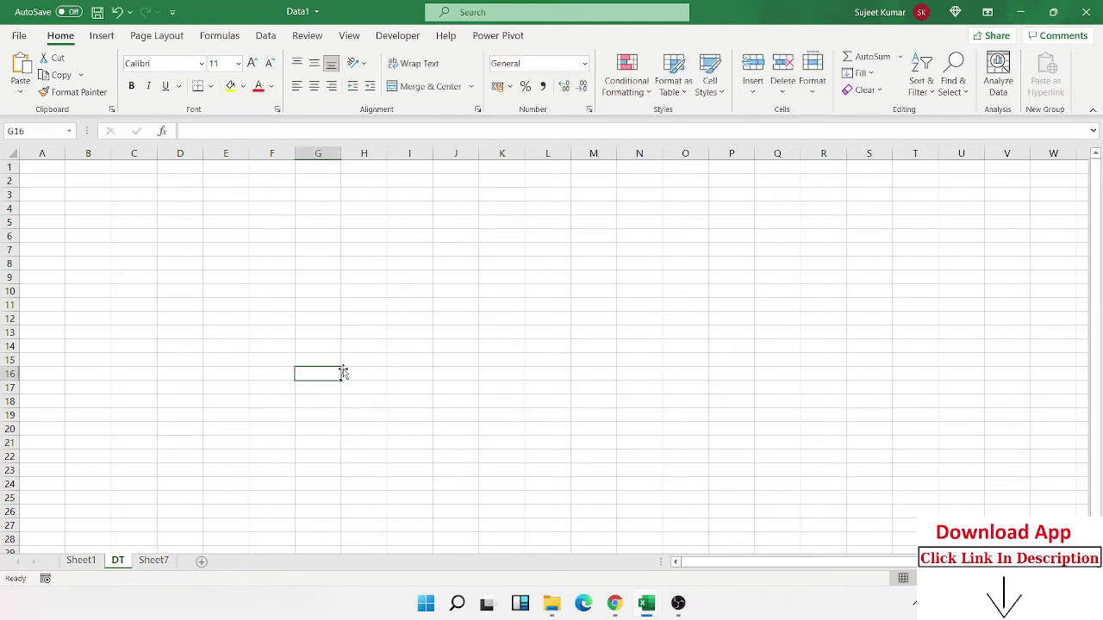
# Enter the formula =CELL("filename") in cell D4 of the DT sheet and select that cell to inspect it.
pyautogui.click(161, 206)
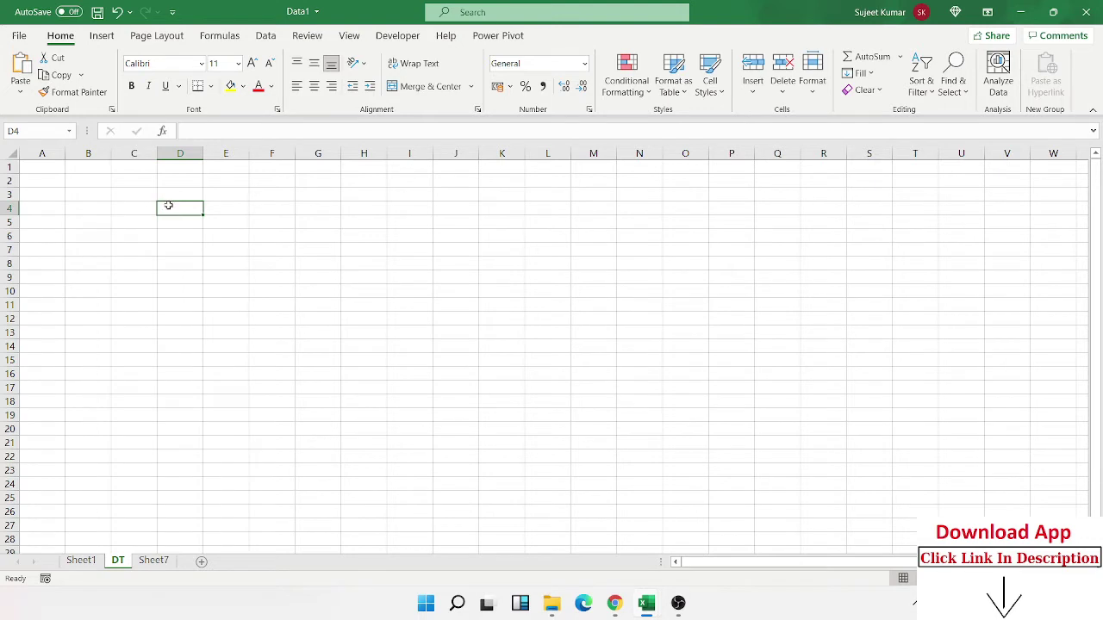
pyautogui.write('=cel')
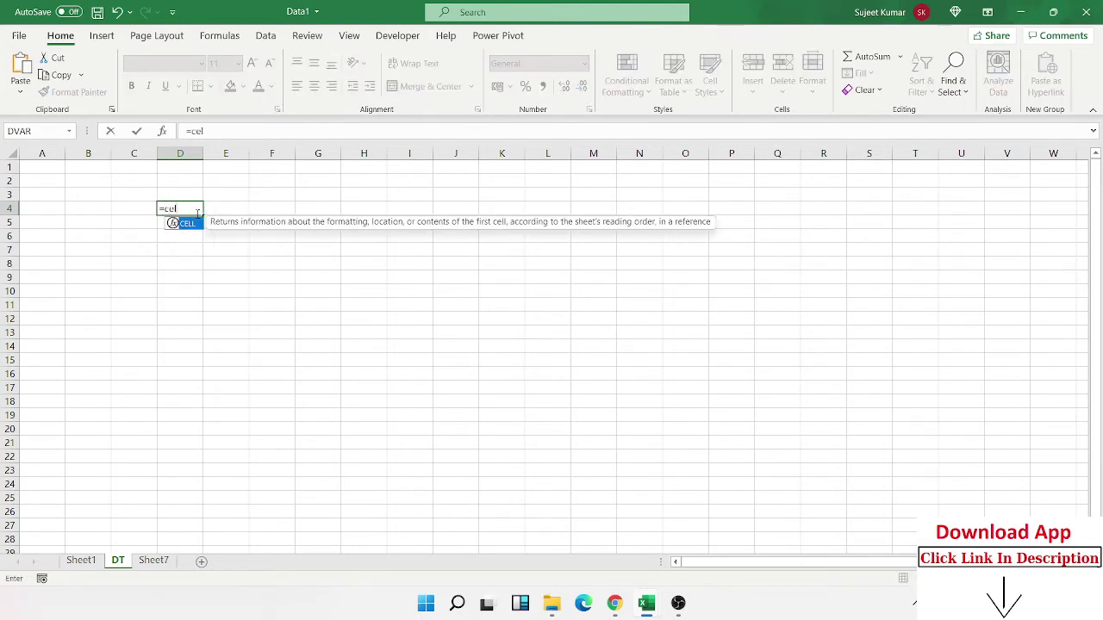
pyautogui.press('Tab')
pyautogui.press('Down')
pyautogui.press('Down')
pyautogui.press('Down')
pyautogui.press('Down')
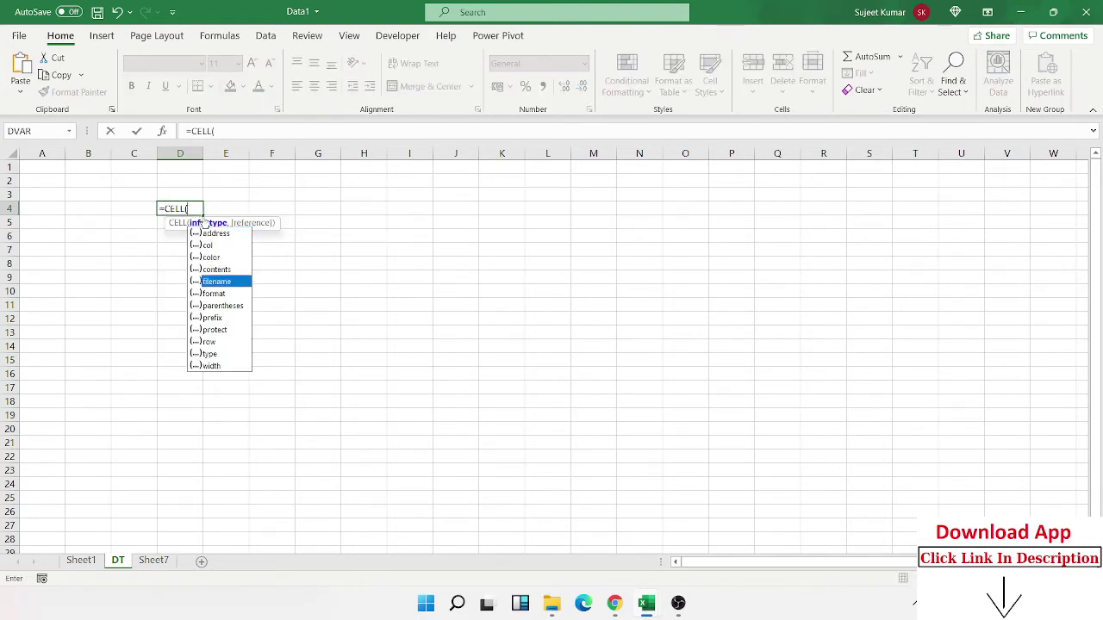
pyautogui.press('Tab')
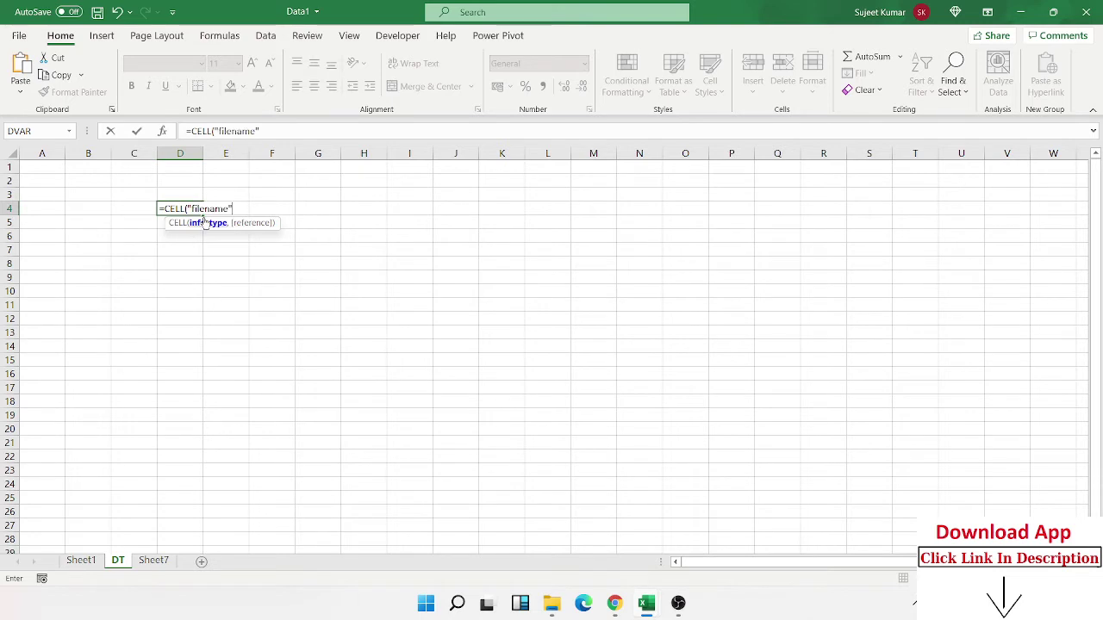
pyautogui.press('Return')
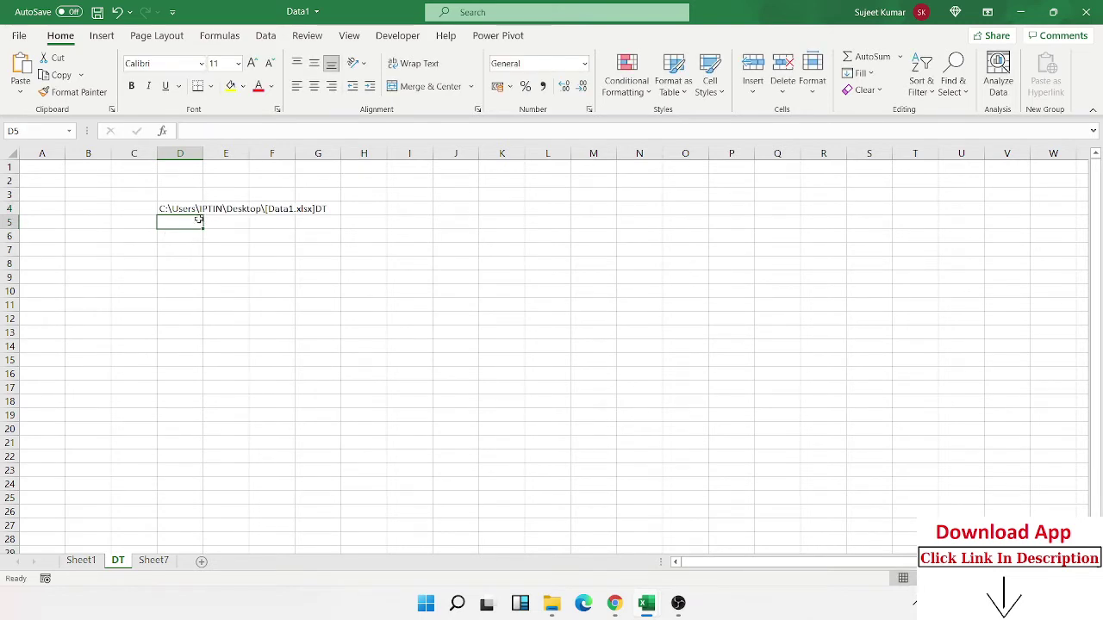
pyautogui.click(190, 211)
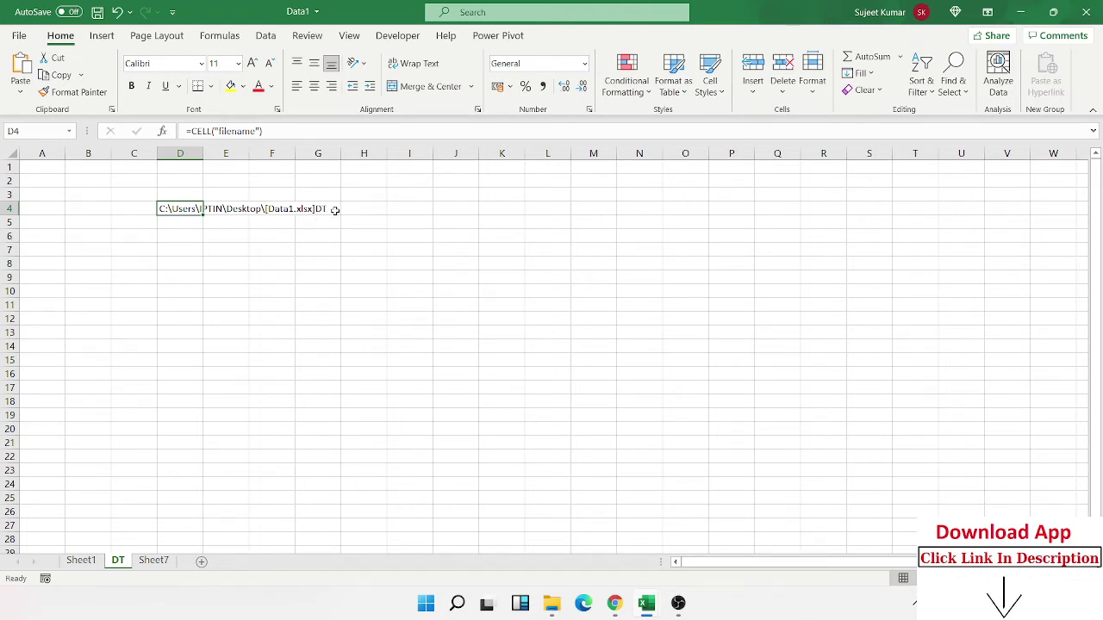
# Enter =FIND("]",D4,1) in cell D6 to locate the closing bracket in the file path text.
pyautogui.click(194, 226)
pyautogui.click(187, 246)
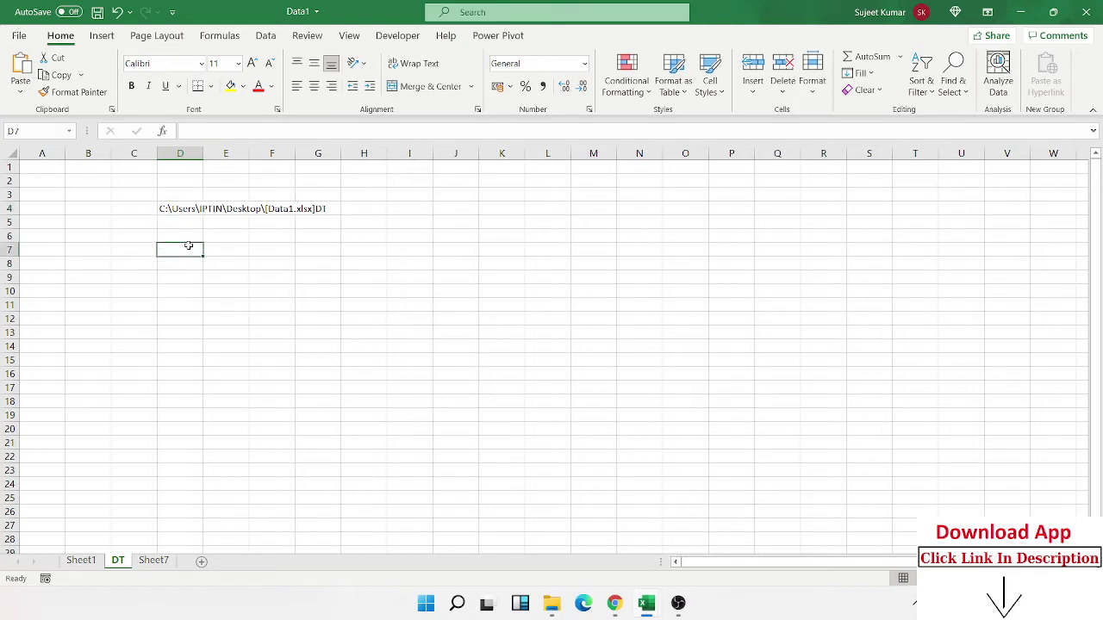
pyautogui.click(188, 235)
pyautogui.write('=fin')
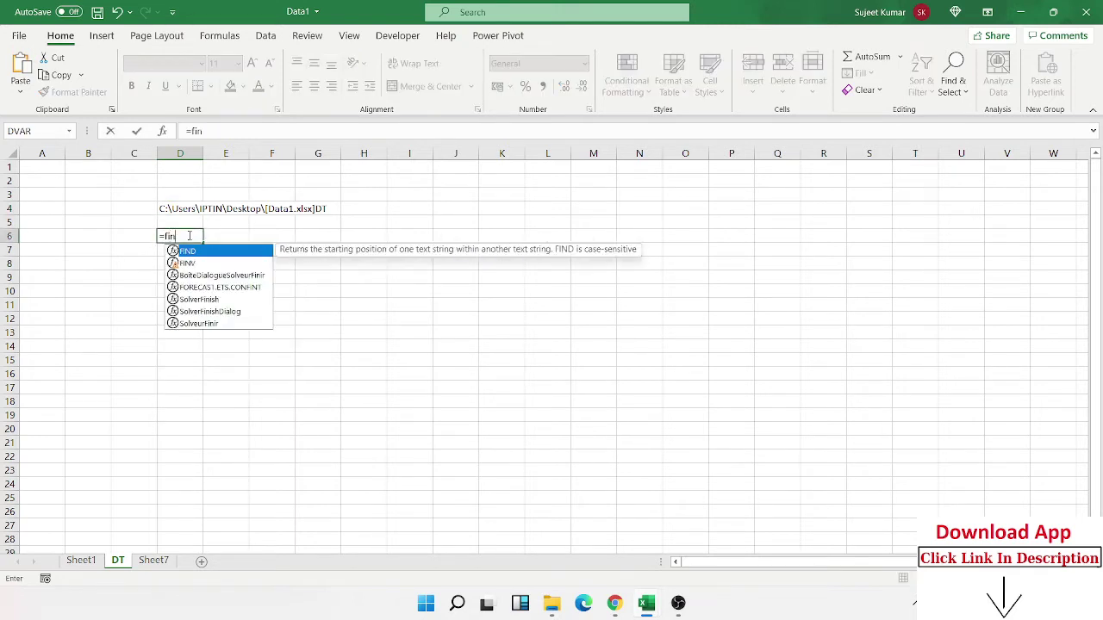
pyautogui.press('Tab')
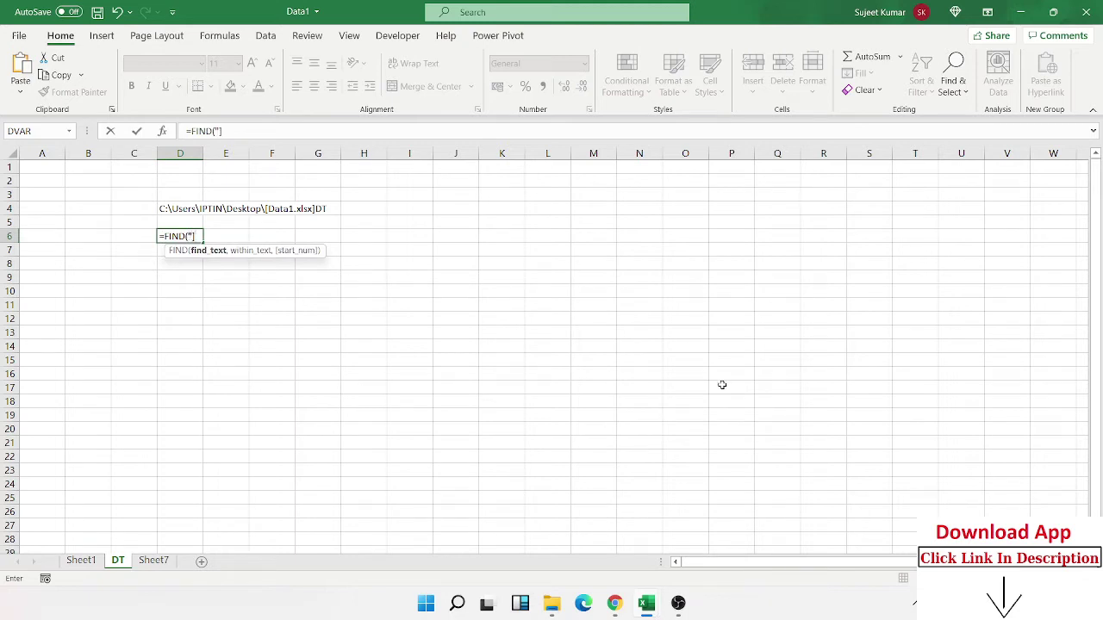
pyautogui.write('"]",')
pyautogui.press('Up')
pyautogui.press('Up')
pyautogui.write(',')
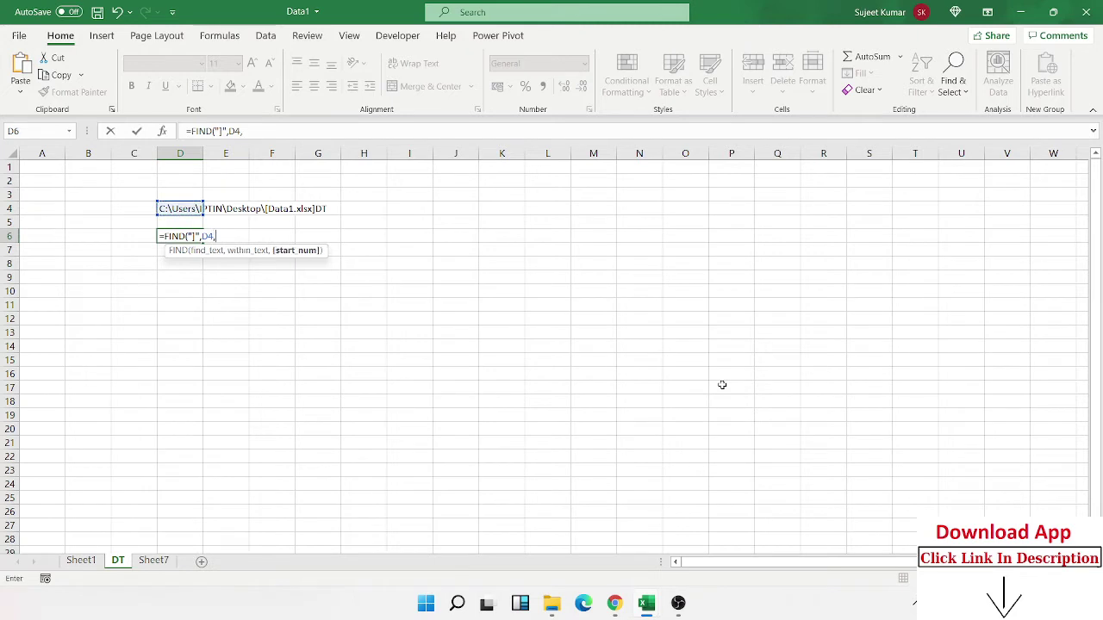
pyautogui.write('1)')
pyautogui.press('Return')
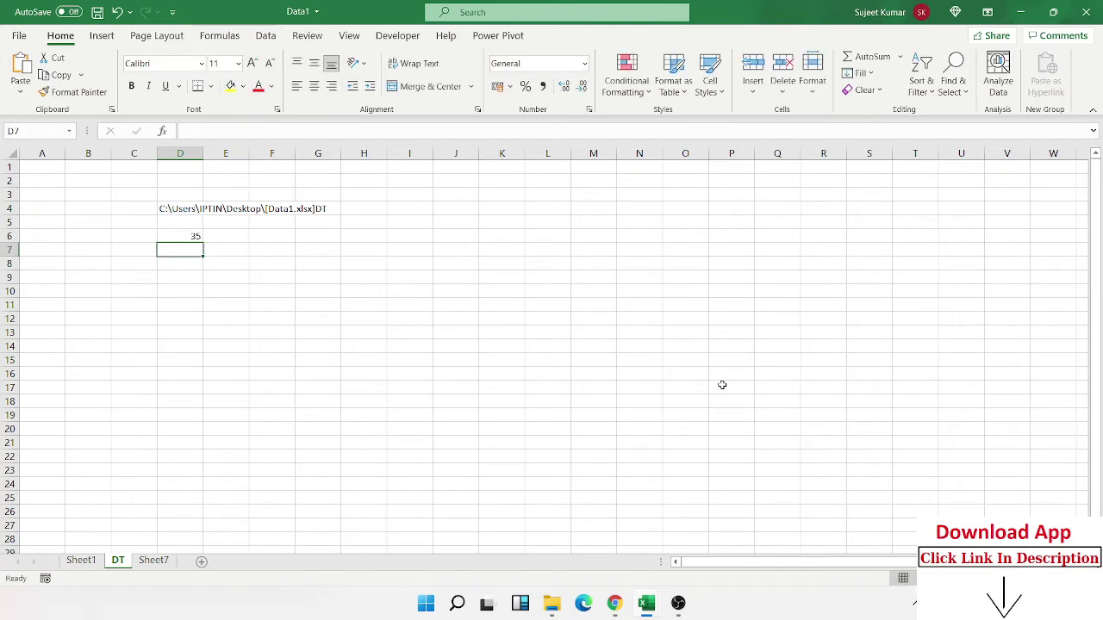
pyautogui.press('Up')
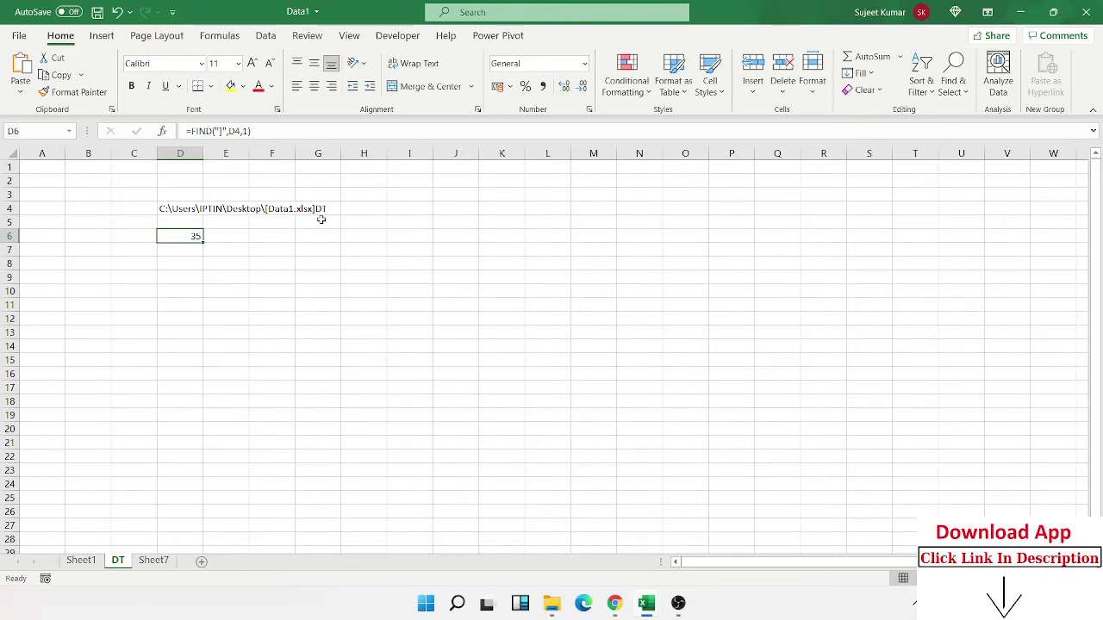
pyautogui.click(247, 239)
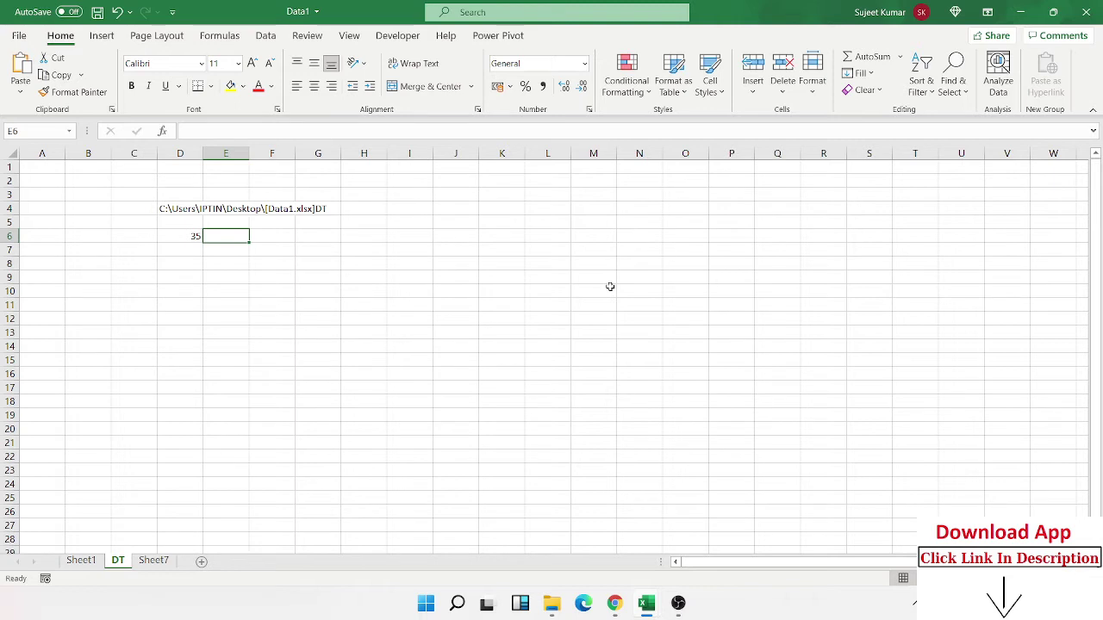
# Enter =RIGHT(D4,LEN(D4)-D6) in cell E6 to extract the worksheet name from the file path text.
pyautogui.write('=ro')
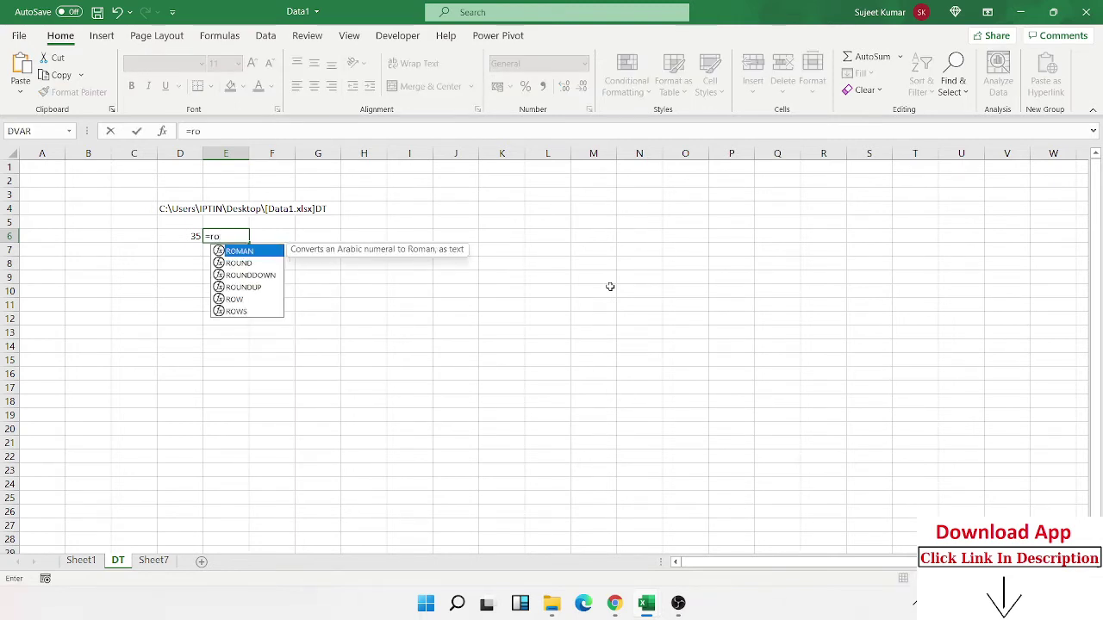
pyautogui.press('BackSpace')
pyautogui.write('i')
pyautogui.press('Tab')
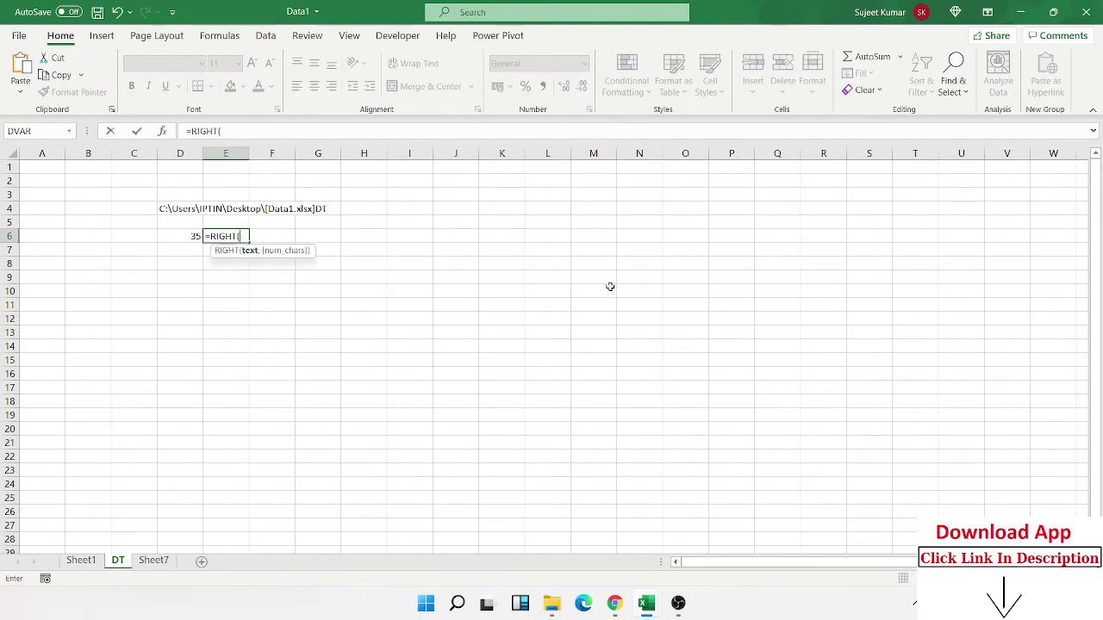
pyautogui.press('Up')
pyautogui.press('Up')
pyautogui.press('Left')
pyautogui.write(',')
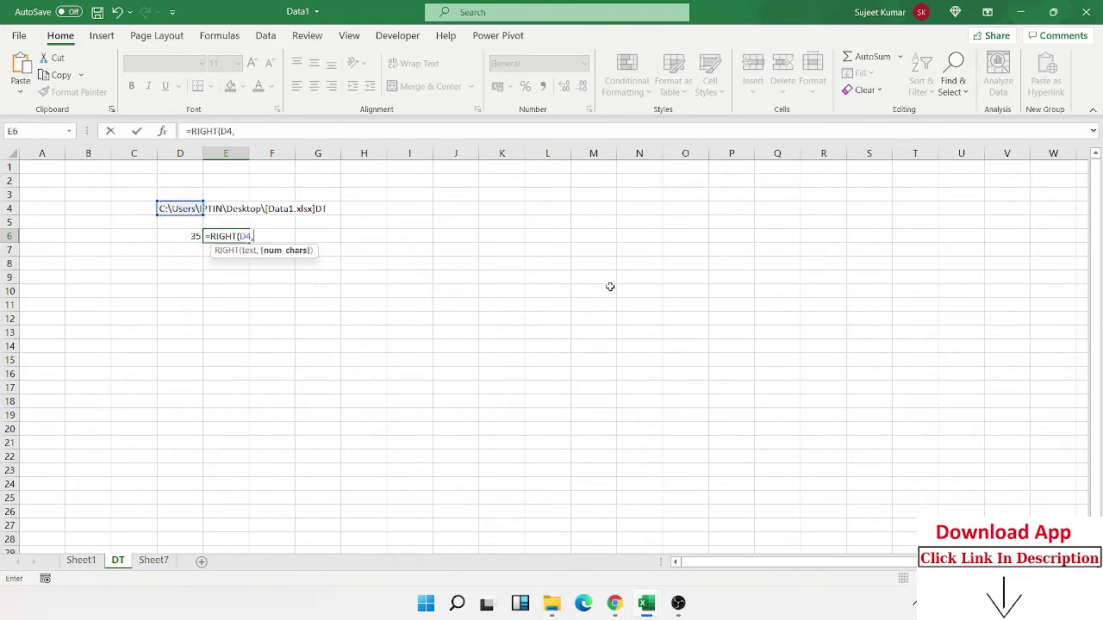
pyautogui.write('le')
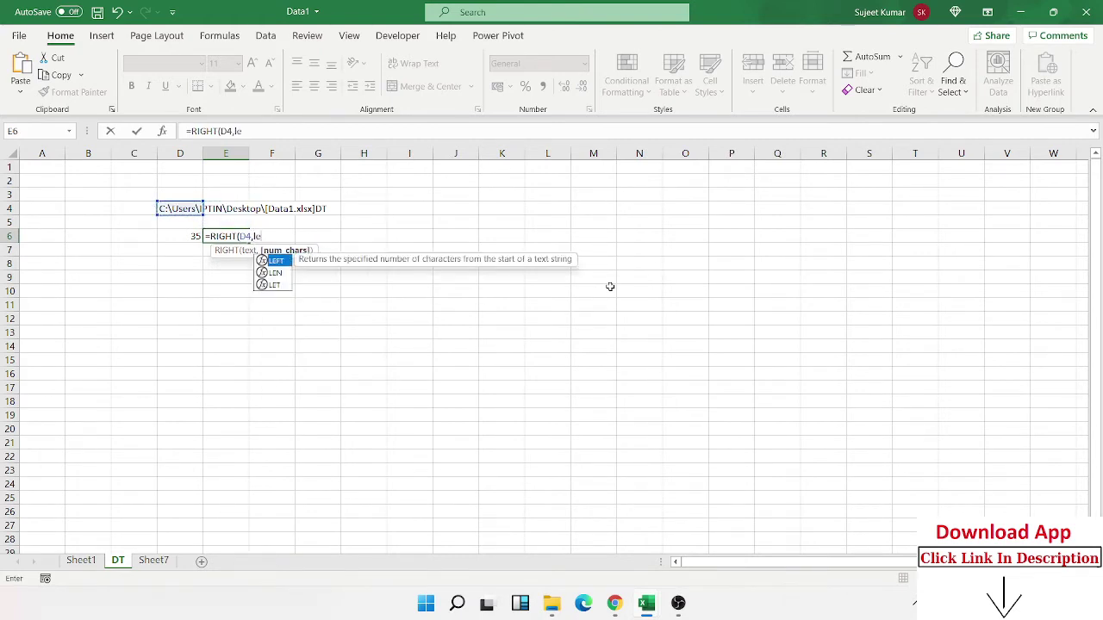
pyautogui.press('Down')
pyautogui.press('Tab')
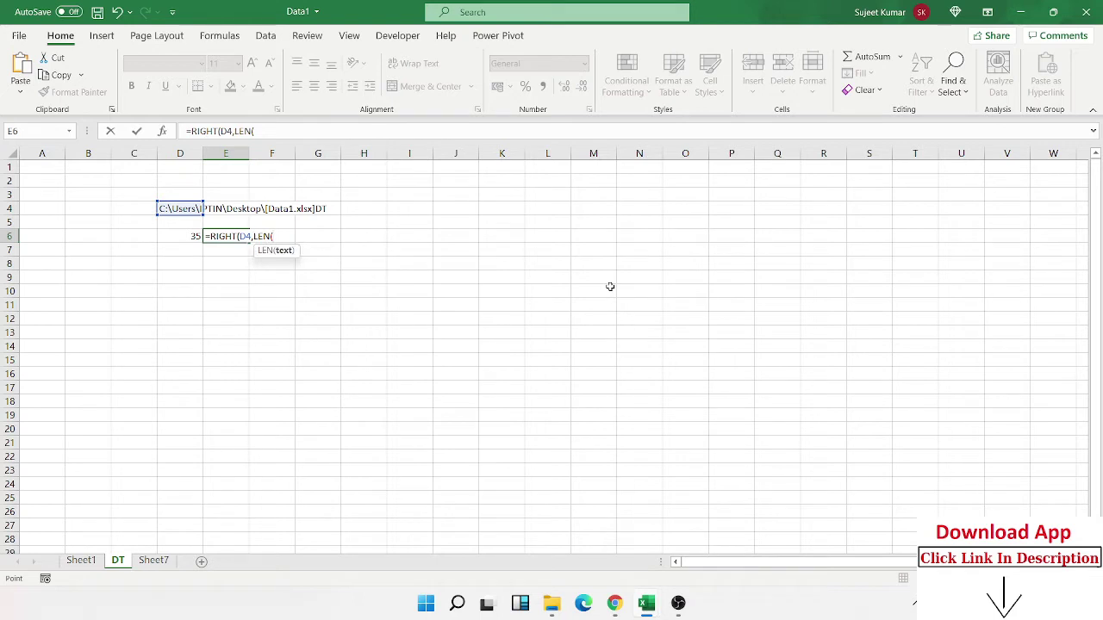
pyautogui.press('Up')
pyautogui.press('Up')
pyautogui.press('Left')
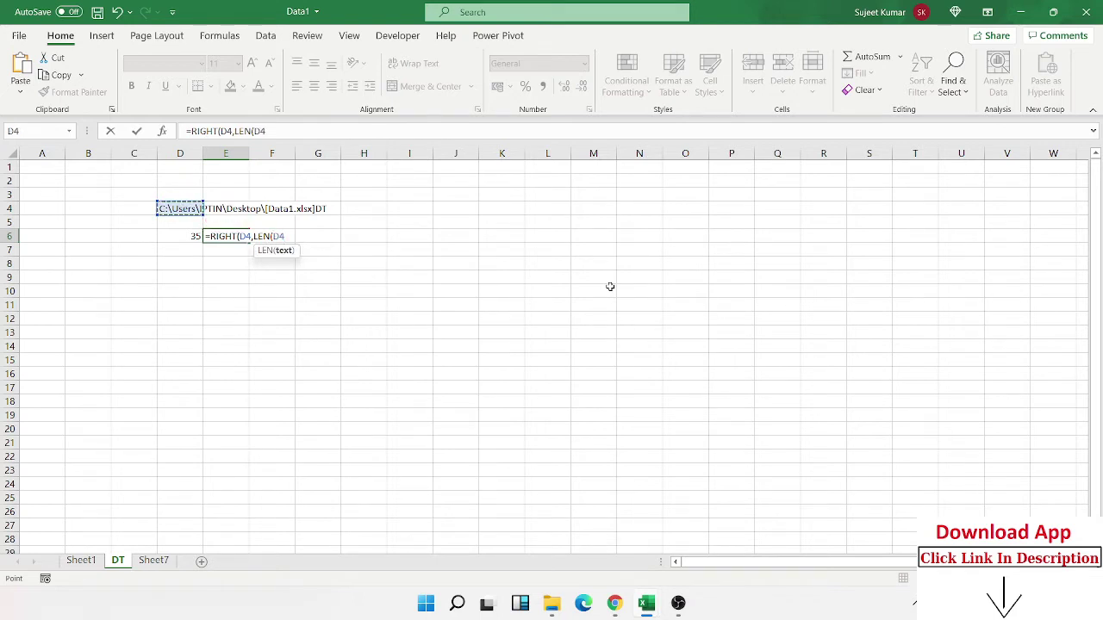
pyautogui.write(')-')
pyautogui.press('Left')
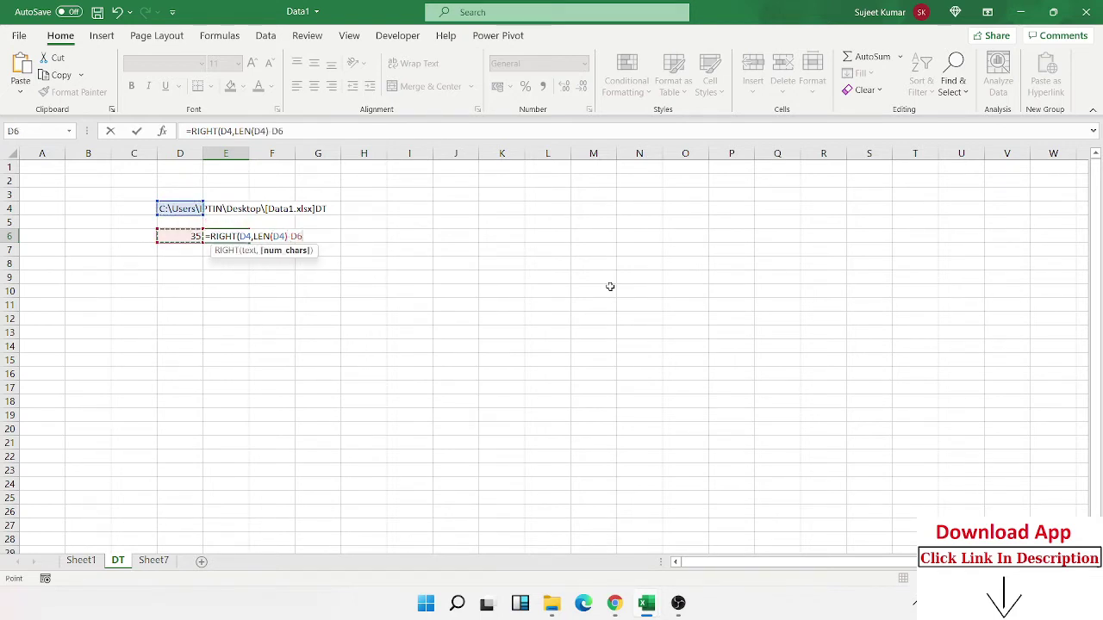
pyautogui.write(')')
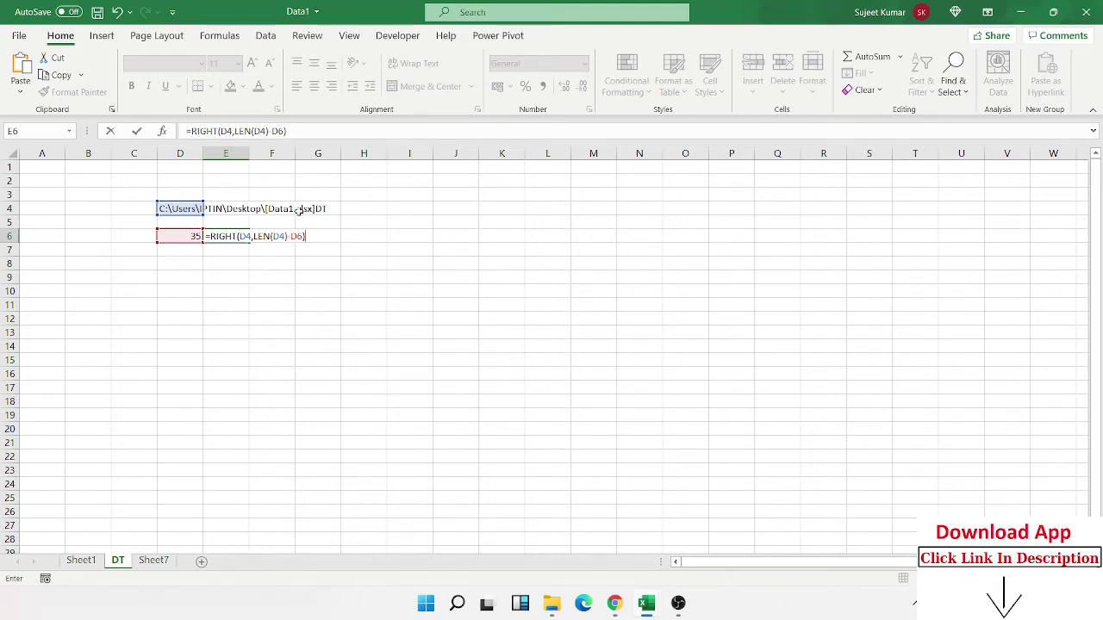
pyautogui.press('Return')
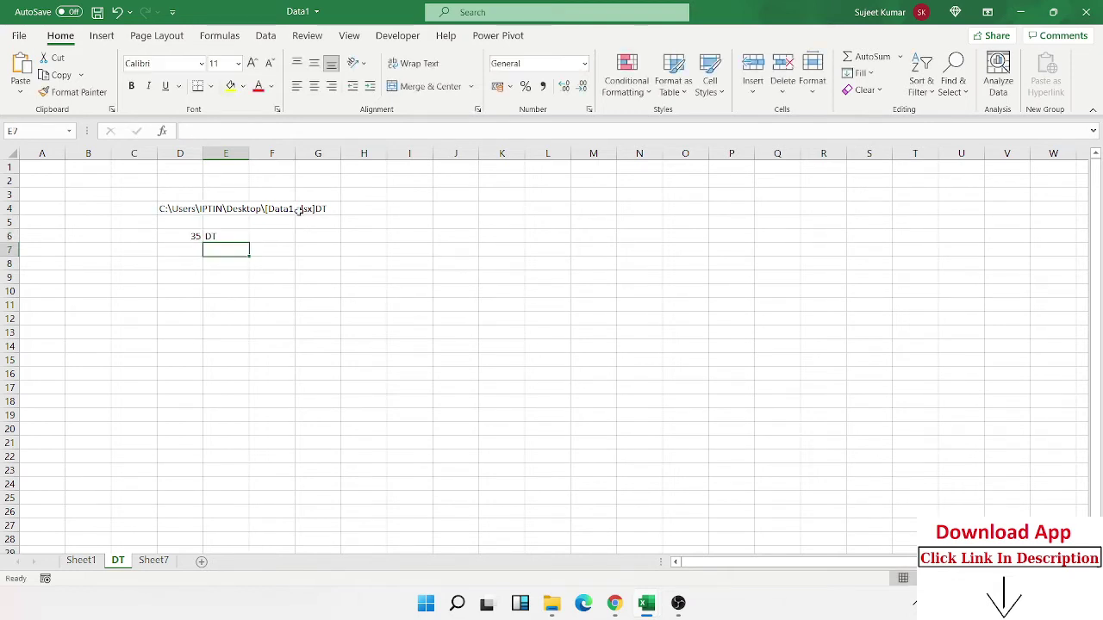
# Check the formula in cell E6 and rename the DT sheet as JAN.
pyautogui.click(240, 235)
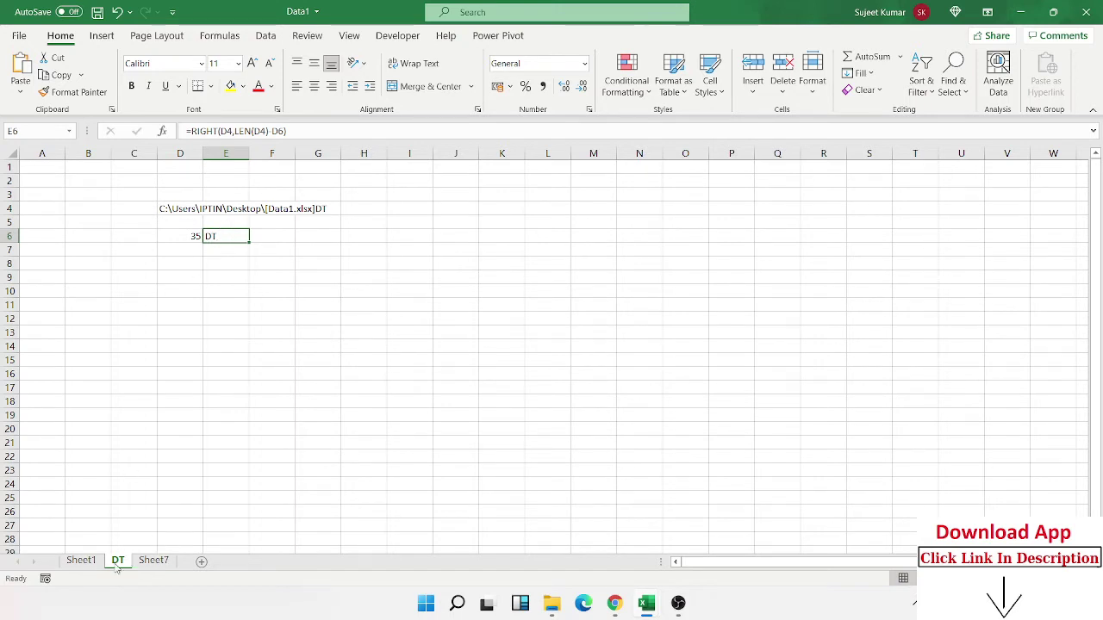
pyautogui.moveTo(115, 561); pyautogui.dragTo(115, 560)
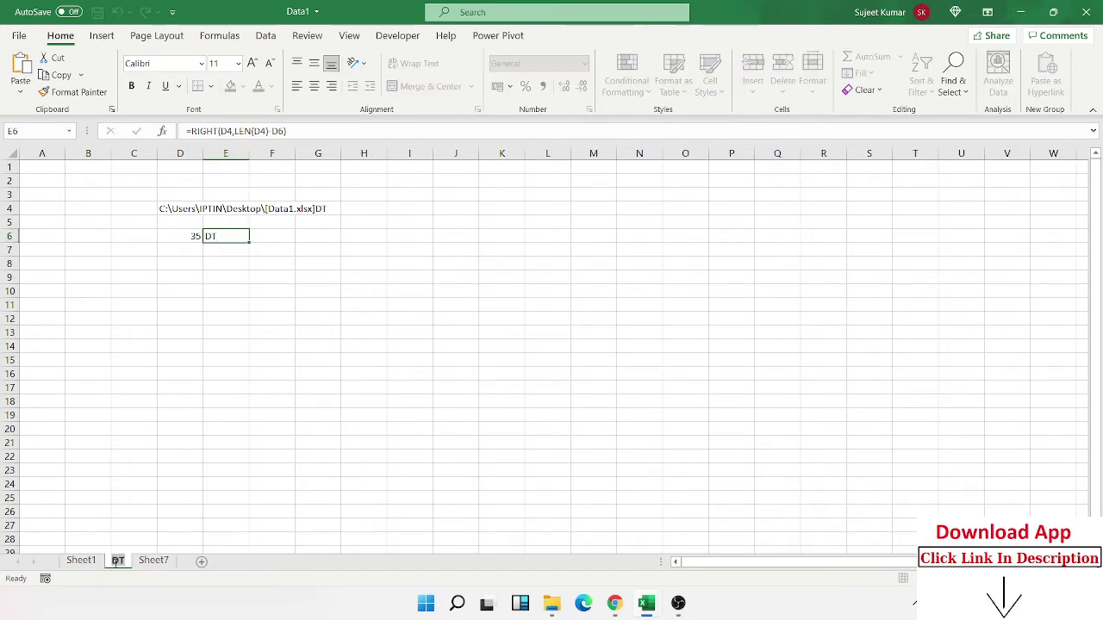
pyautogui.write('JAN')
pyautogui.press('Return')
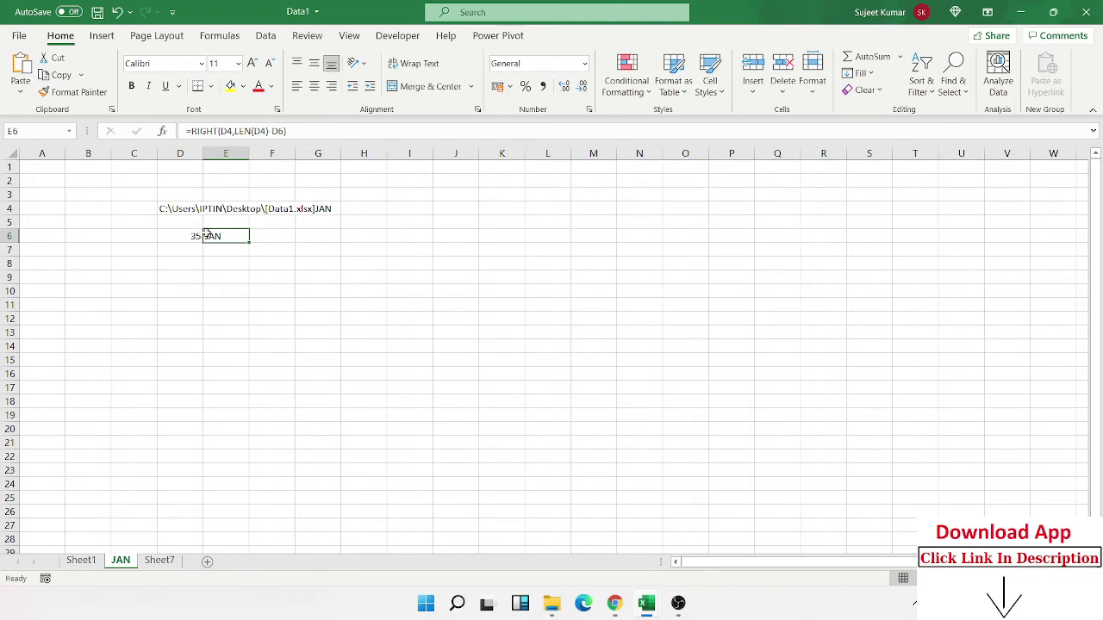
# Copy CELL("filename") from the formula in D4 and substitute it for the D4 reference in cell D6's FIND formula.
pyautogui.doubleClick(169, 209)
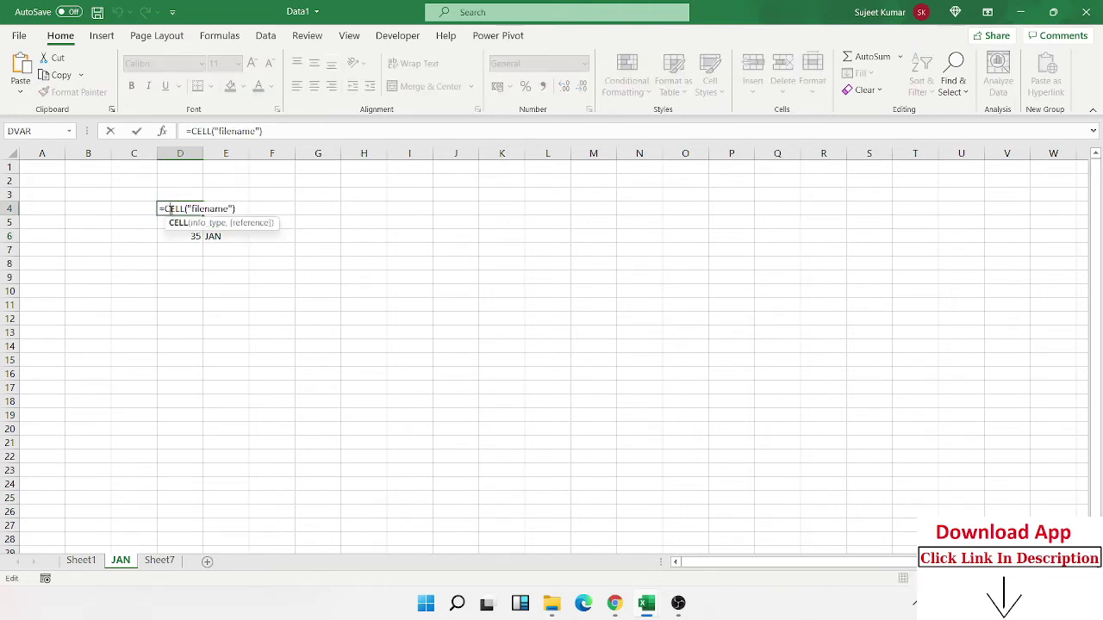
pyautogui.press('Escape')
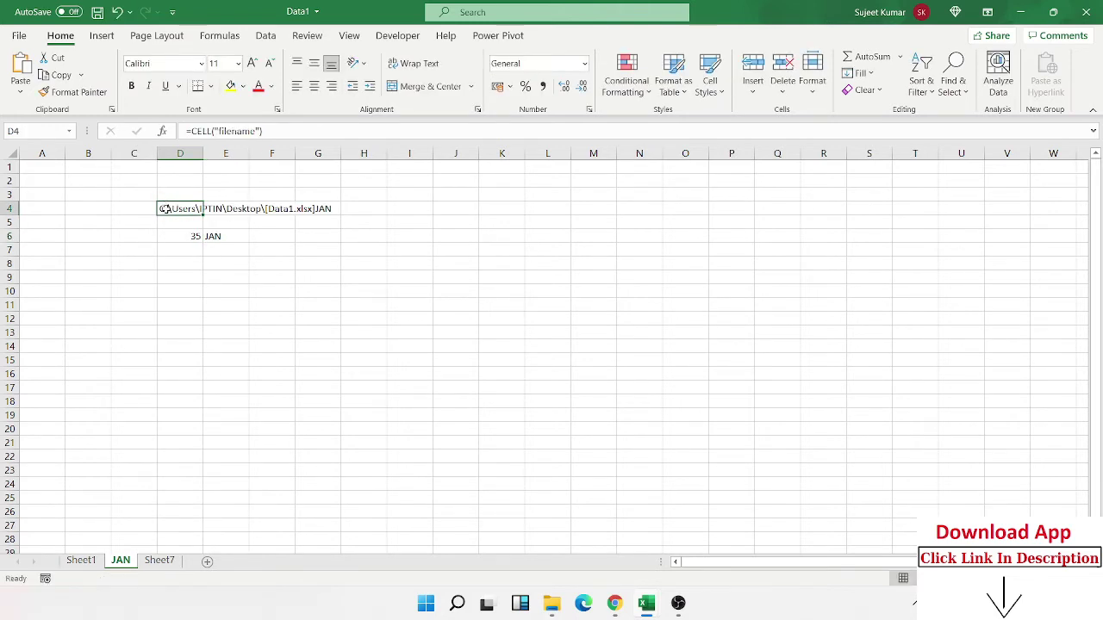
pyautogui.doubleClick(170, 208)
pyautogui.moveTo(160, 209); pyautogui.dragTo(249, 216)
pyautogui.hotkey('ctrl', 'c')
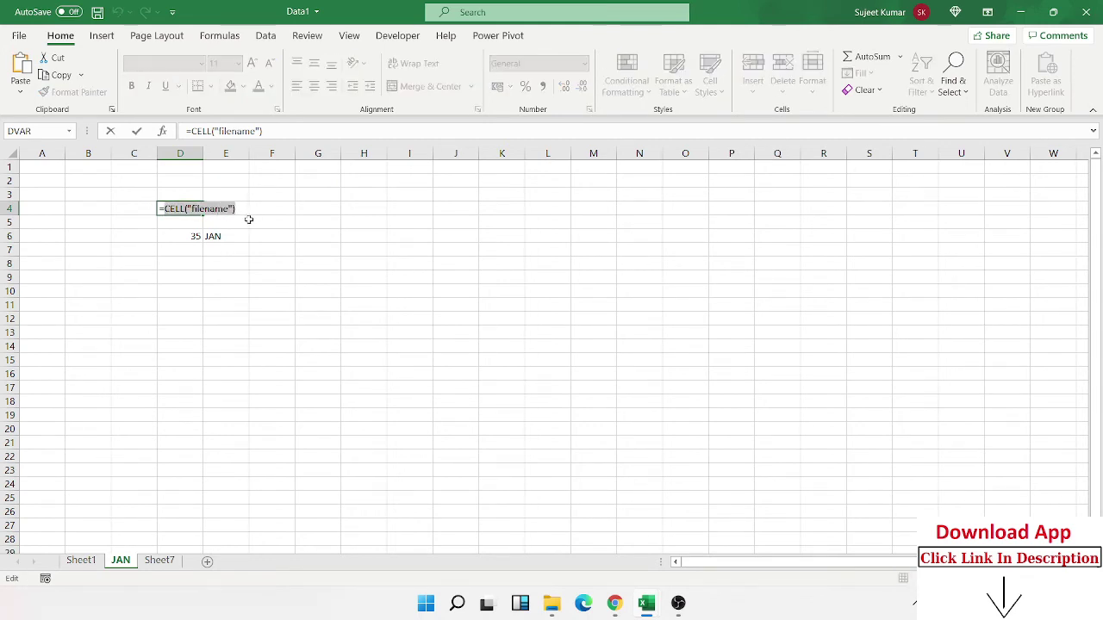
pyautogui.press('Escape')
pyautogui.doubleClick(195, 235)
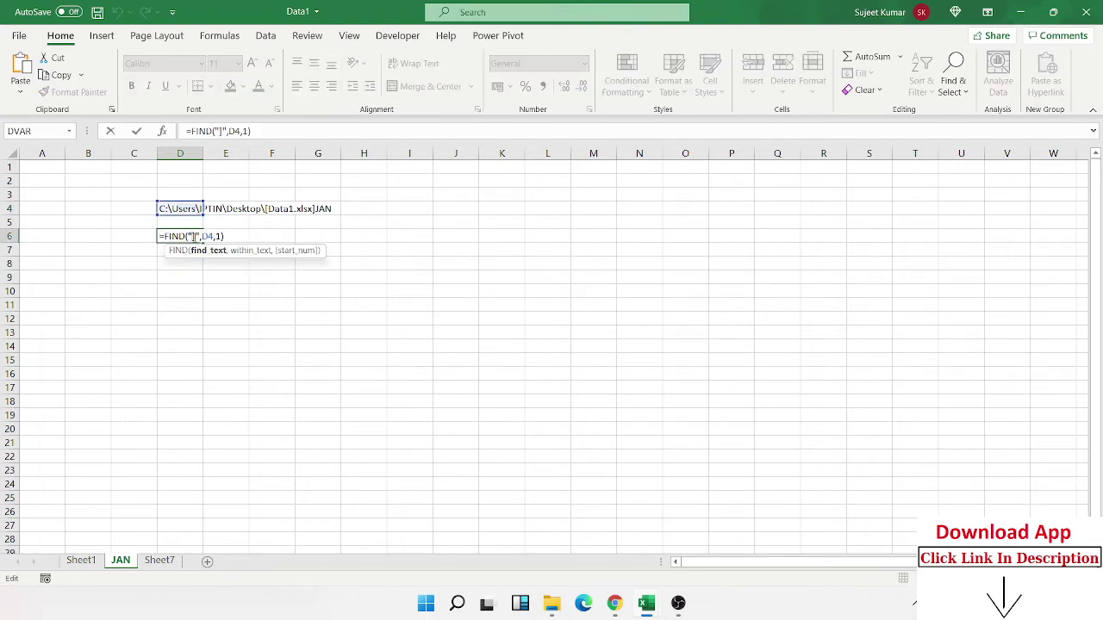
pyautogui.doubleClick(208, 236)
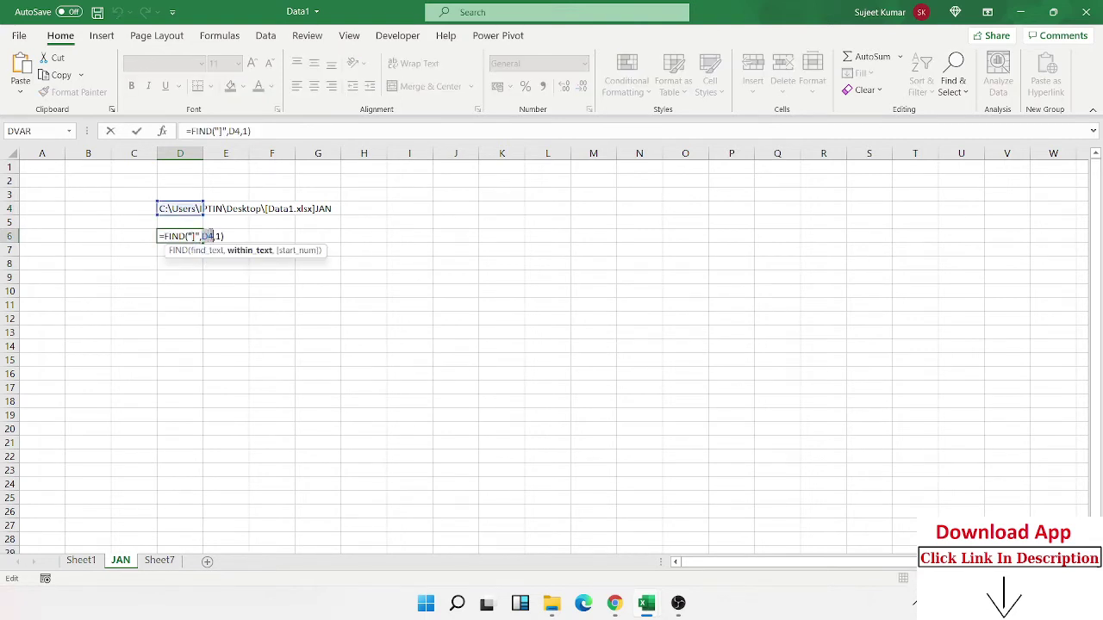
pyautogui.hotkey('ctrl', 'v')
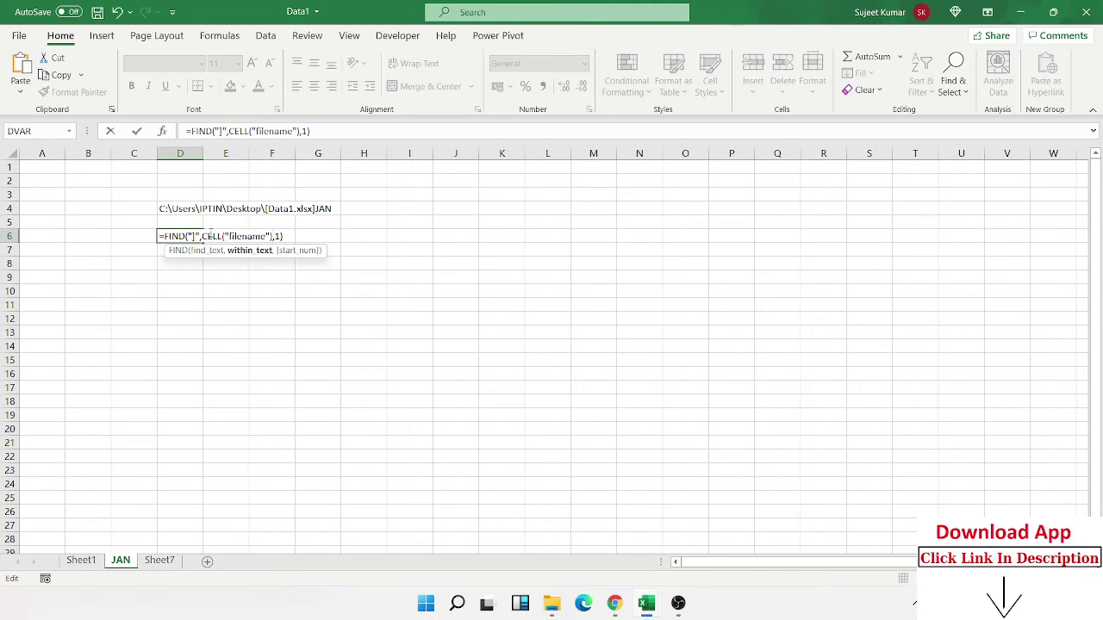
pyautogui.press('Return')
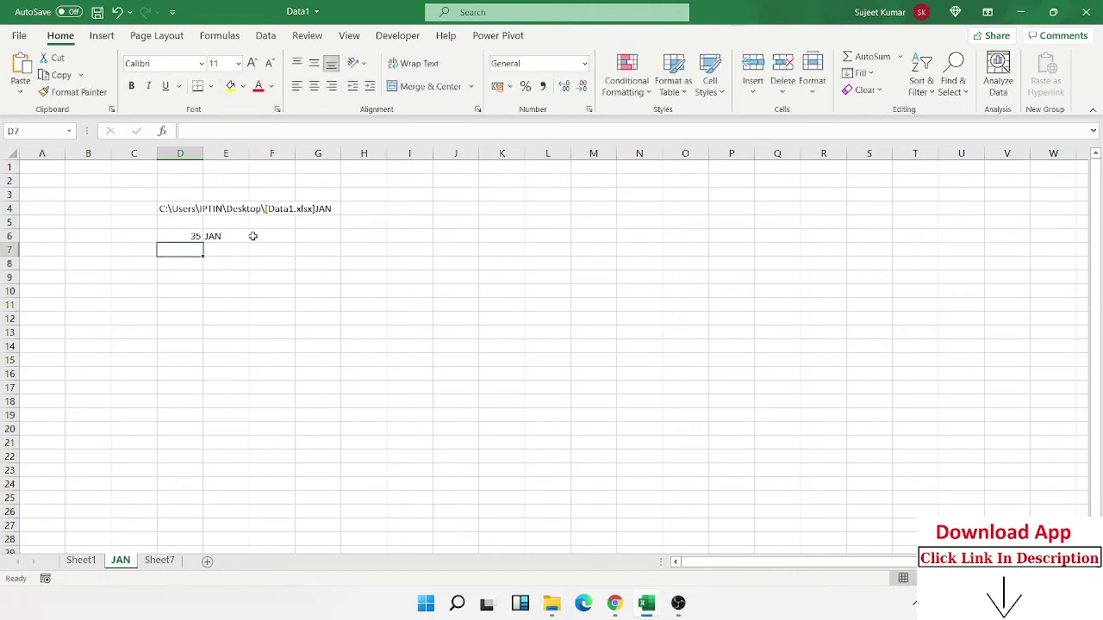
# Replace both D4 references in cell E6's RIGHT formula with CELL("filename").
pyautogui.click(234, 237)
pyautogui.doubleClick(234, 237)
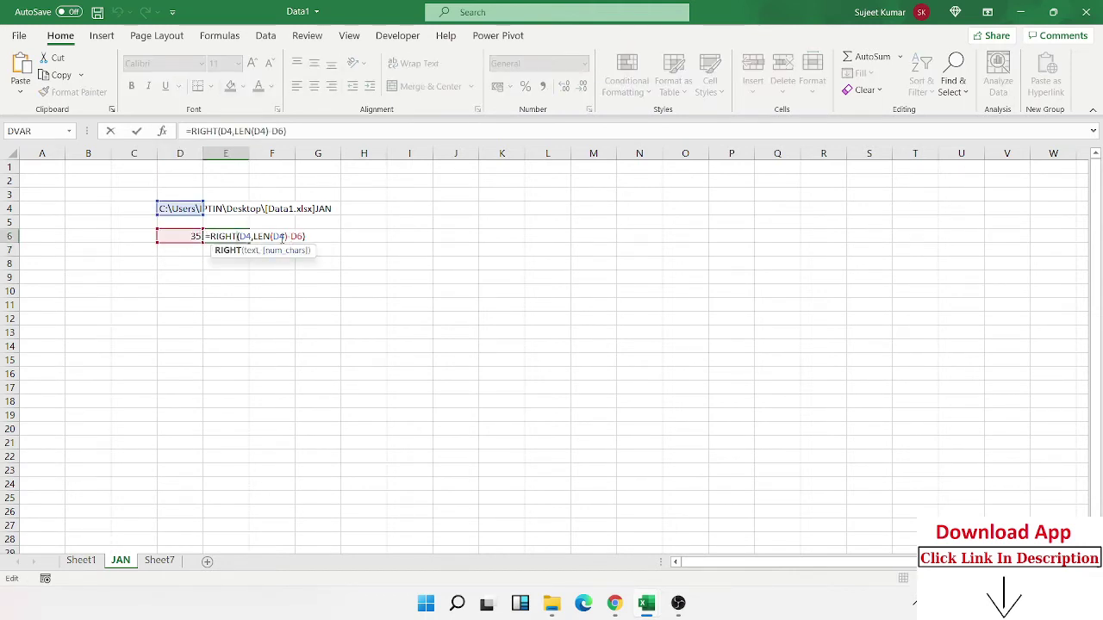
pyautogui.doubleClick(281, 237)
pyautogui.hotkey('ctrl', 'v')
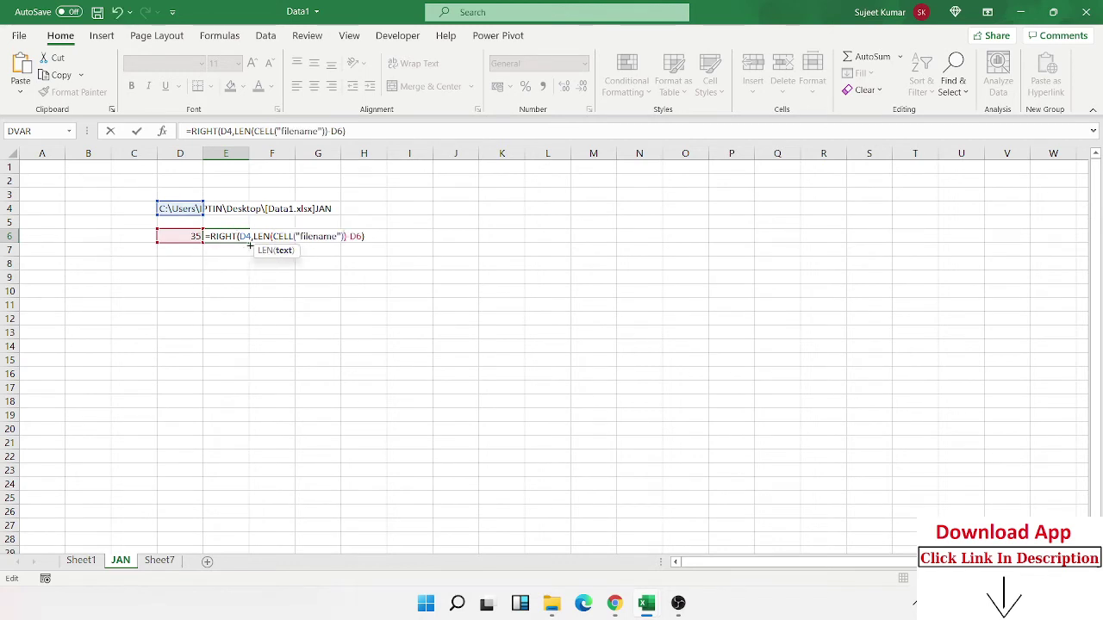
pyautogui.doubleClick(247, 237)
pyautogui.hotkey('ctrl', 'v')
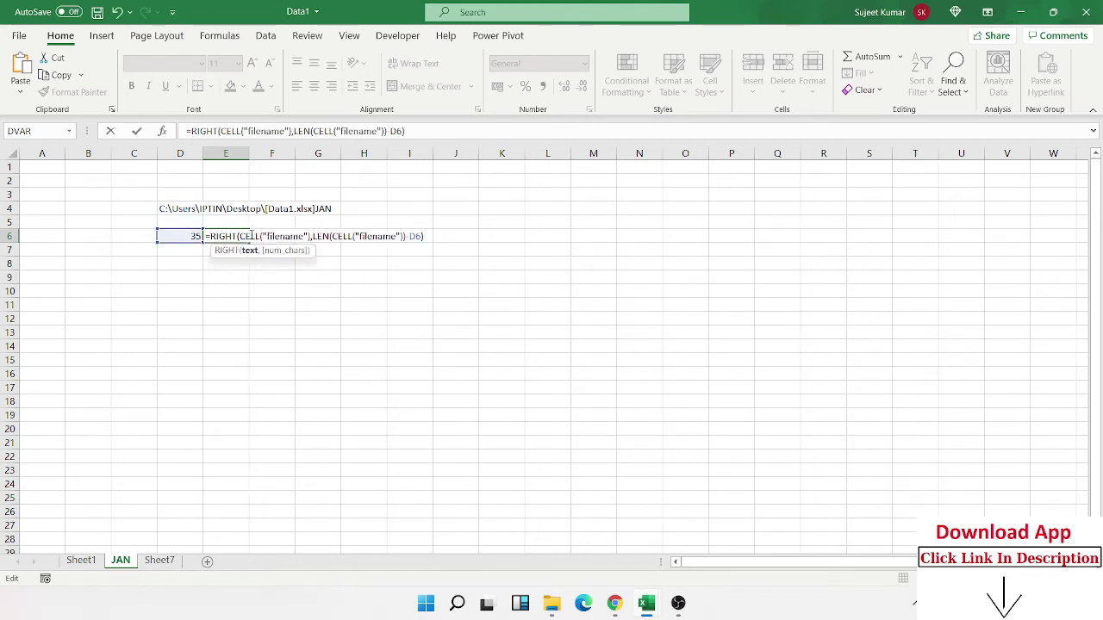
pyautogui.press('Return')
# Copy FIND("]",CELL("filename"),1) from cell D6 and substitute it for the D6 reference in cell E6's formula.
pyautogui.doubleClick(184, 233)
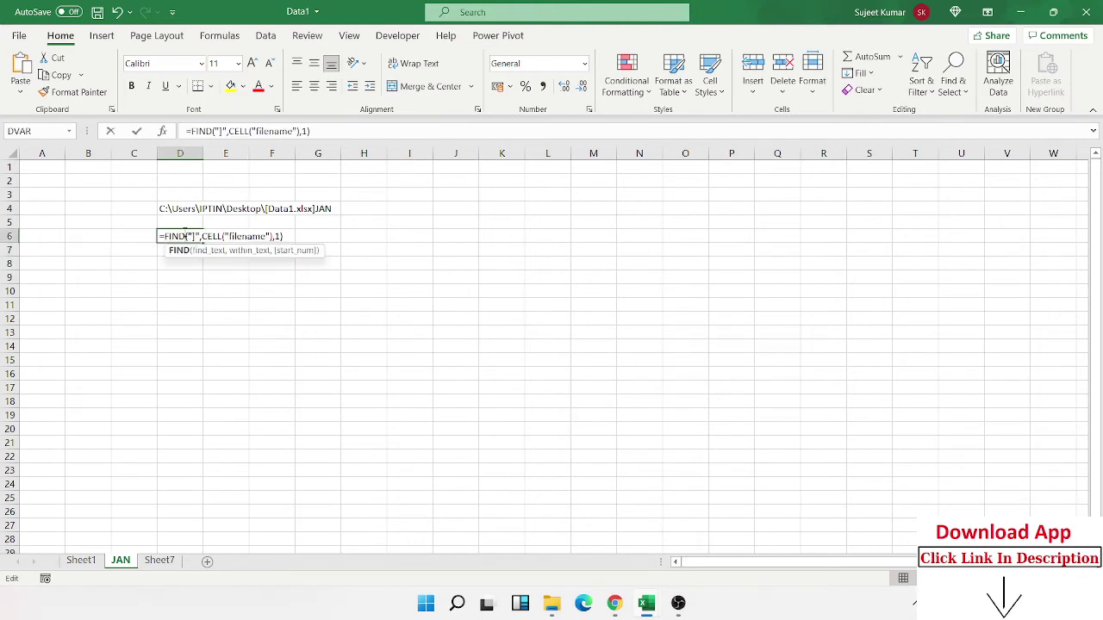
pyautogui.moveTo(164, 236); pyautogui.dragTo(362, 246)
pyautogui.hotkey('ctrl', 'c')
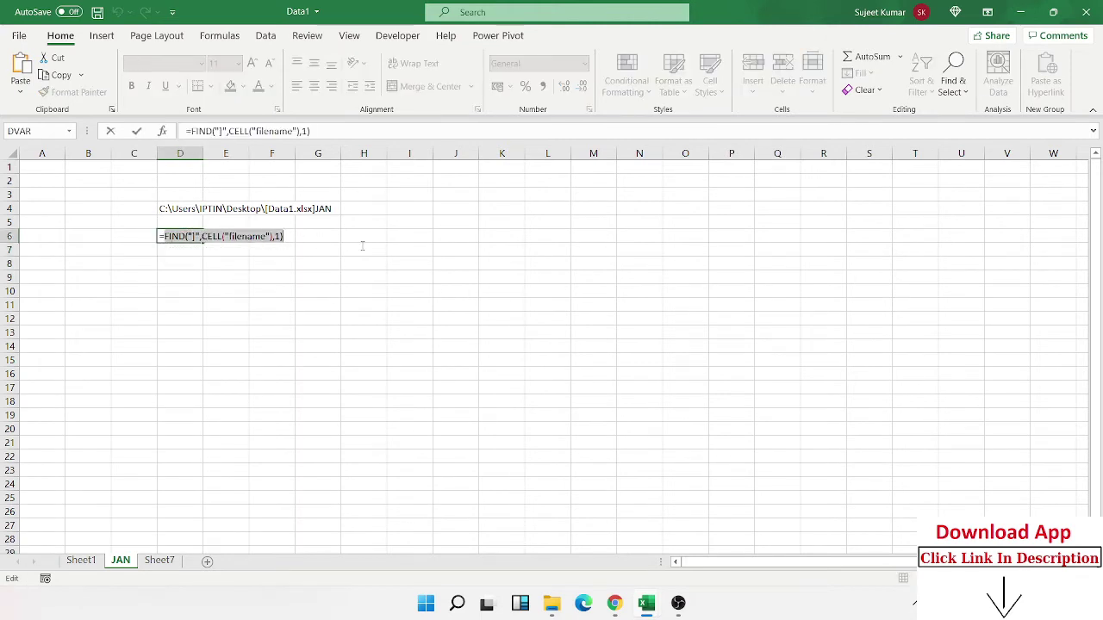
pyautogui.press('Escape')
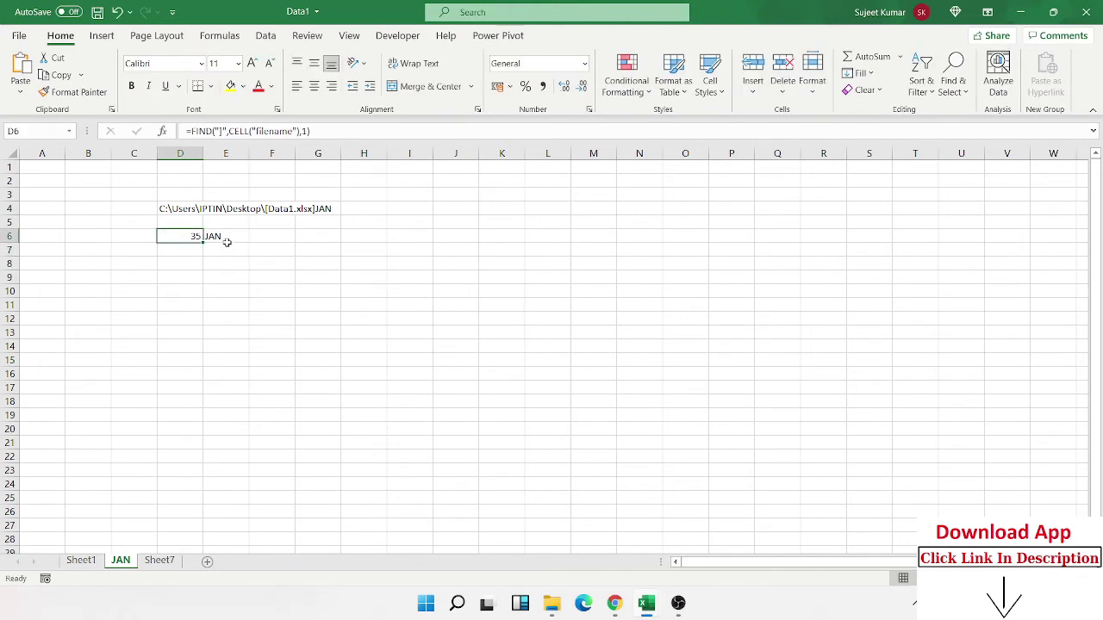
pyautogui.doubleClick(227, 239)
pyautogui.doubleClick(415, 236)
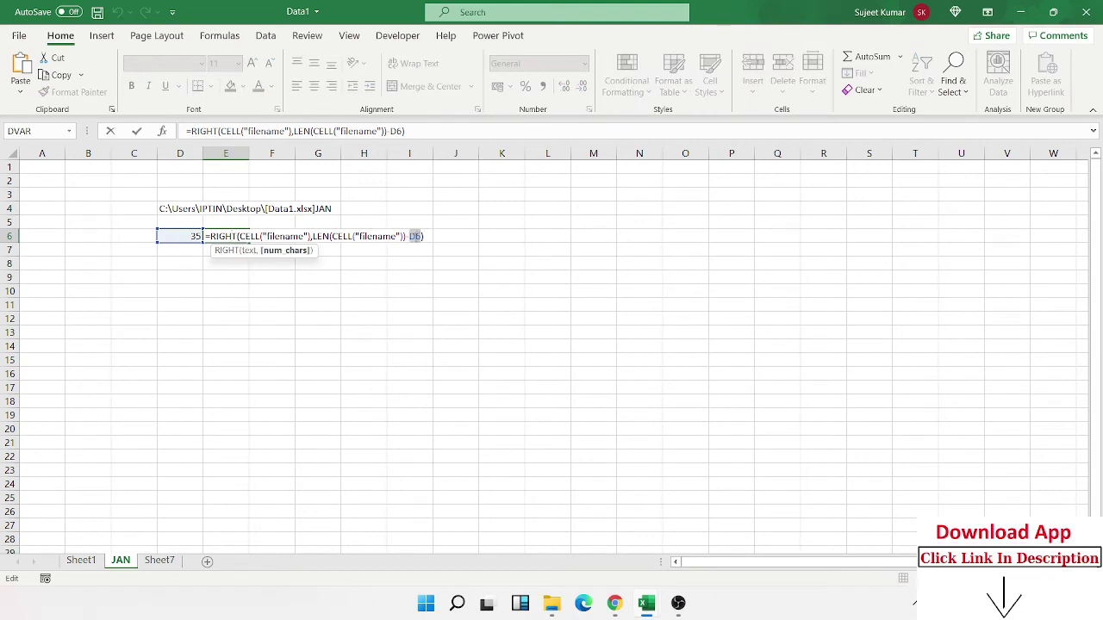
pyautogui.hotkey('ctrl', 'v')
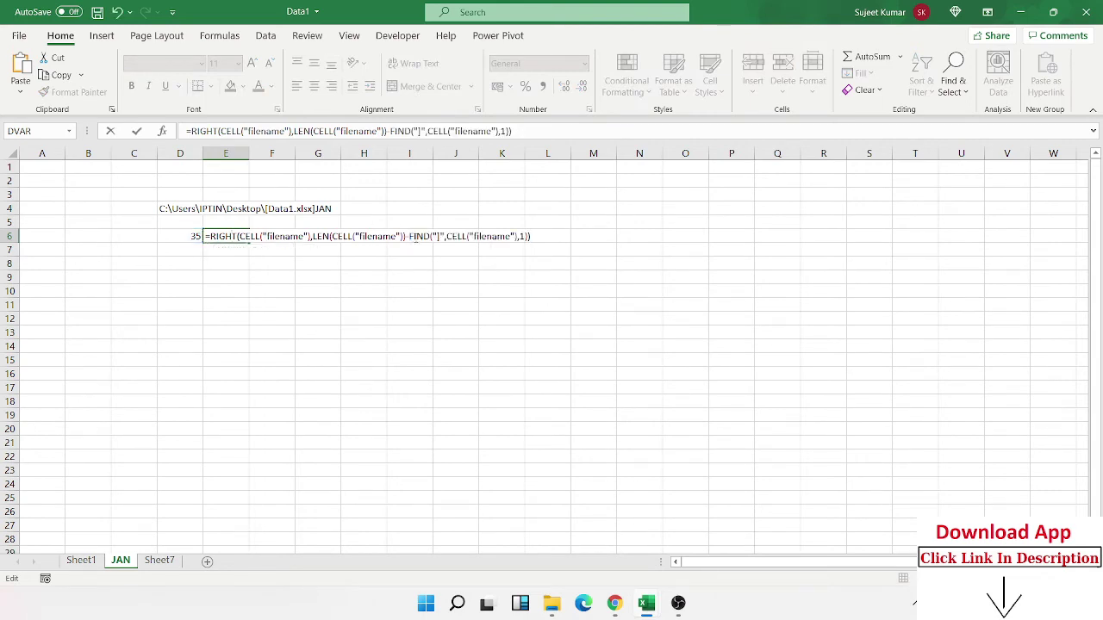
pyautogui.press('Return')
# Clear the helper cells D4:D7 and review the combined formula in cell E6.
pyautogui.click(172, 246)
pyautogui.moveTo(171, 247); pyautogui.dragTo(178, 207)
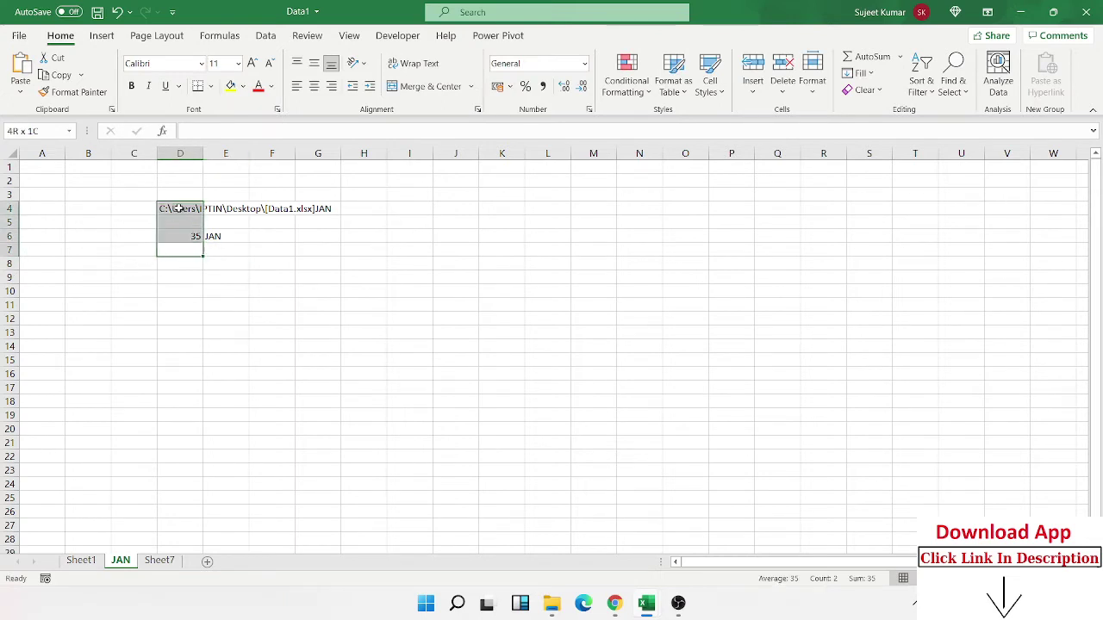
pyautogui.press('Delete')
pyautogui.click(214, 228)
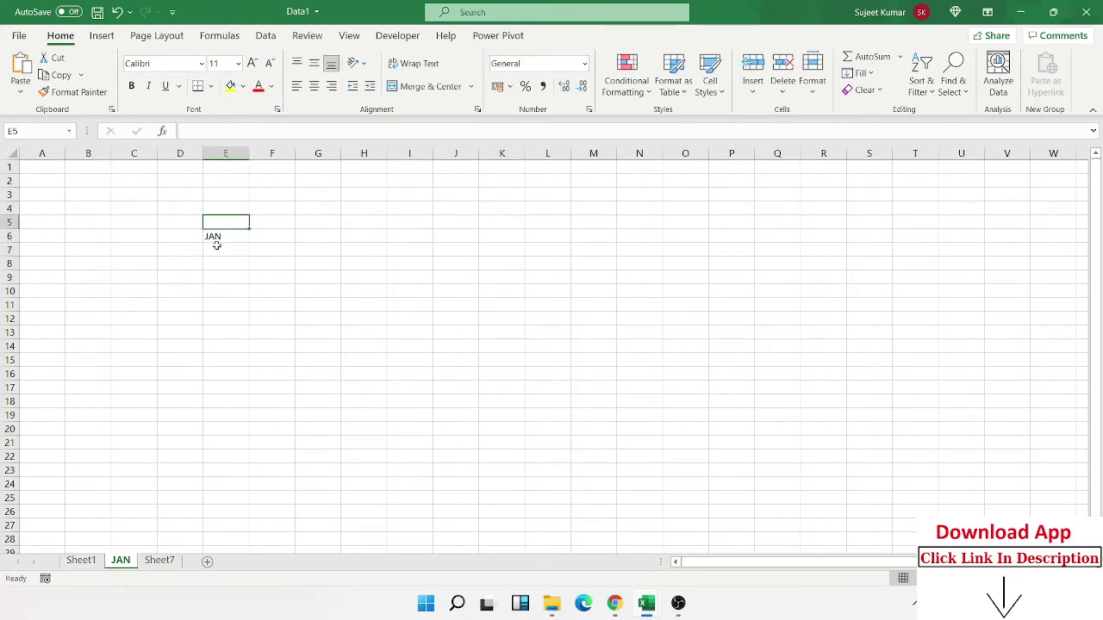
pyautogui.doubleClick(221, 235)
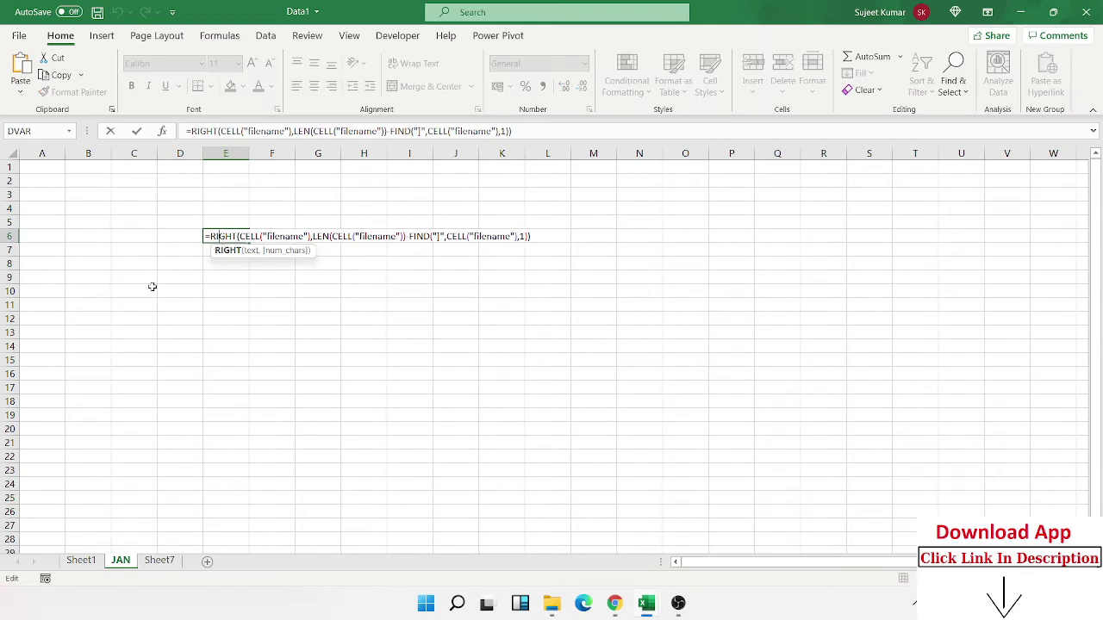
pyautogui.press('Escape')
# Enter =ERROR.TYPE(C8) in cell E8 and select that cell.
pyautogui.click(207, 261)
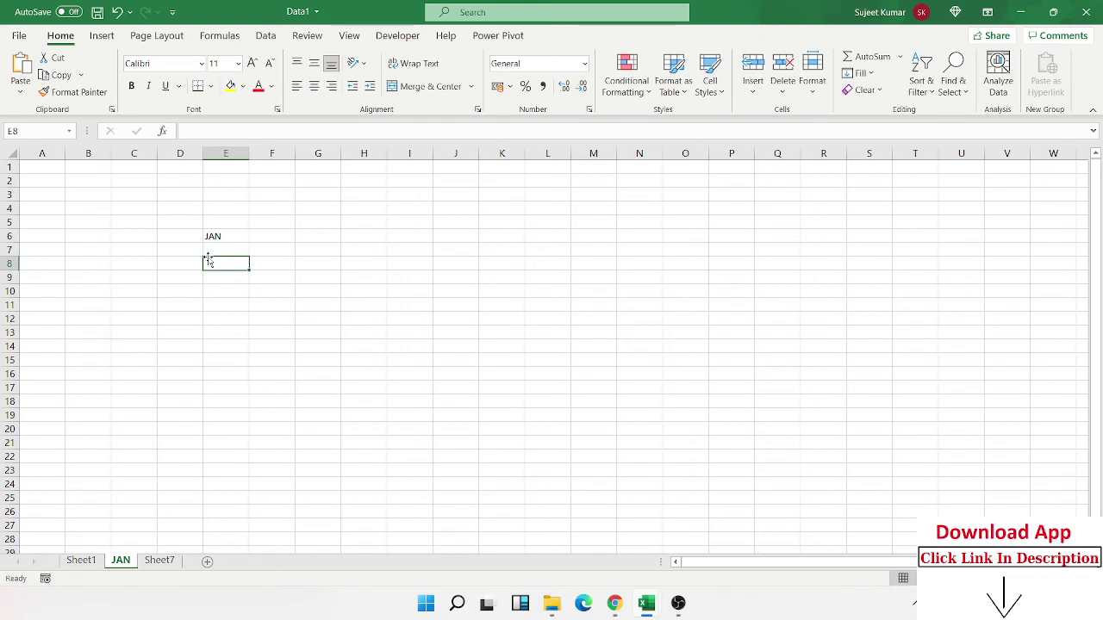
pyautogui.write('=e')
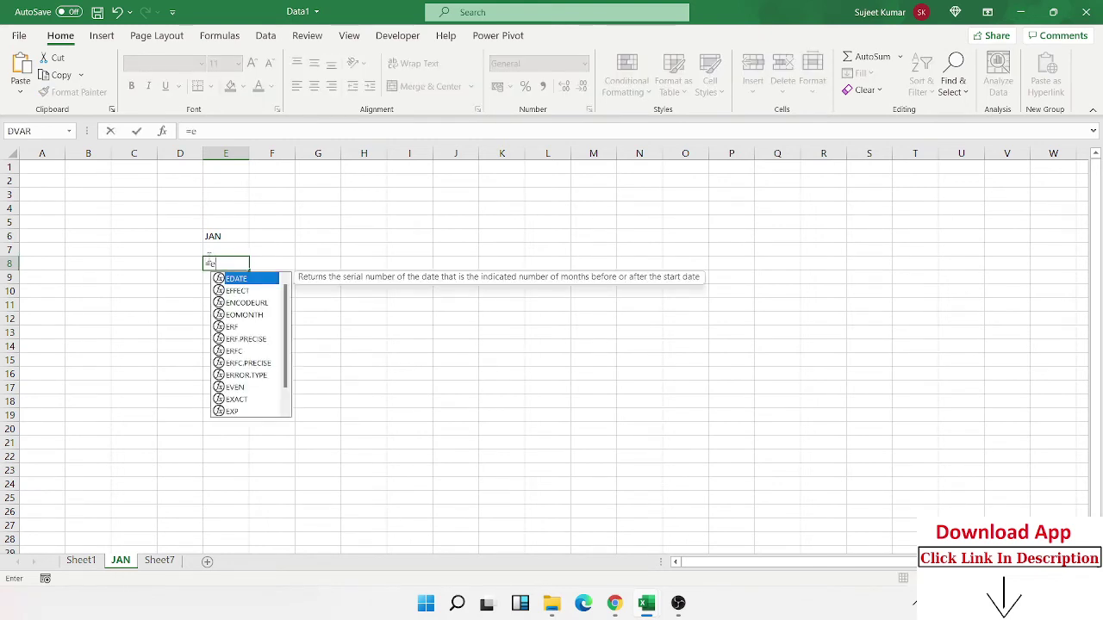
pyautogui.write('rr')
pyautogui.press('Tab')
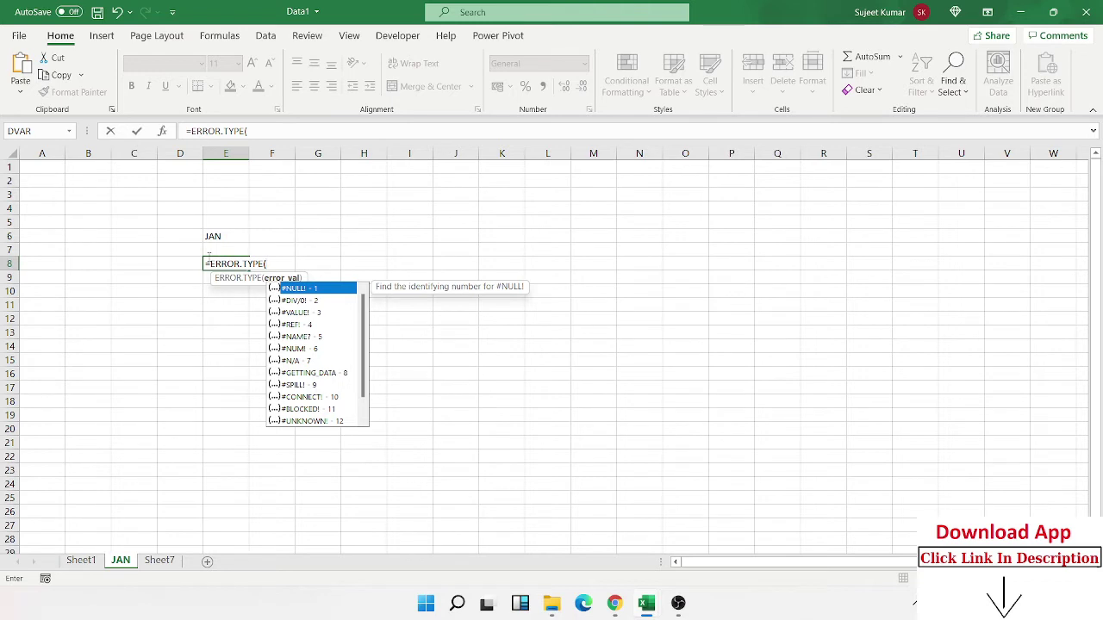
pyautogui.click(139, 260)
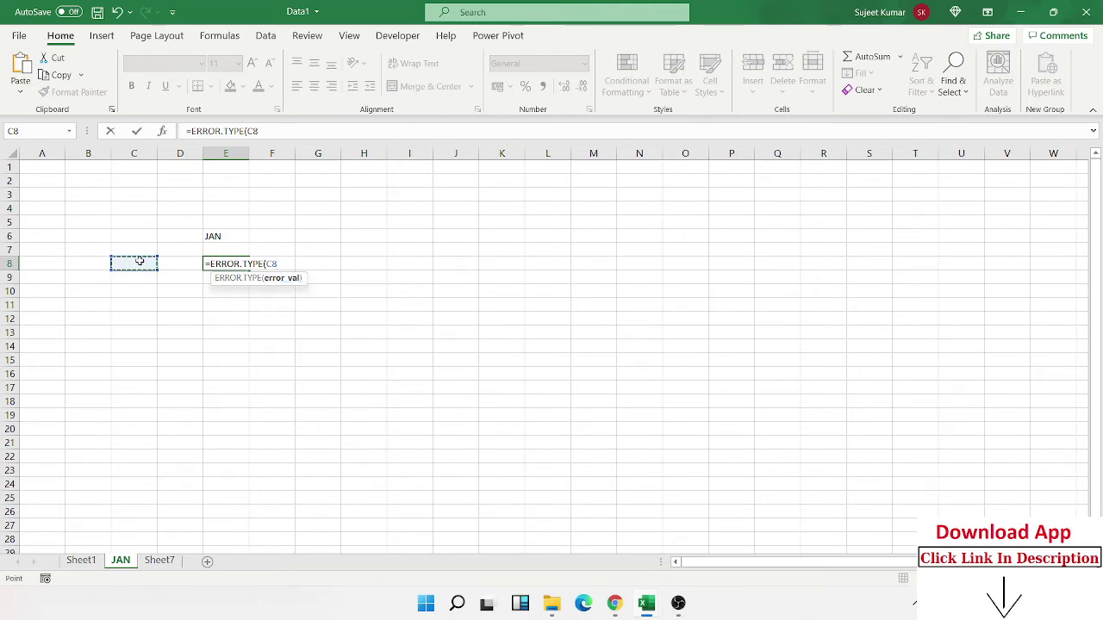
pyautogui.press('Return')
pyautogui.press('Up')
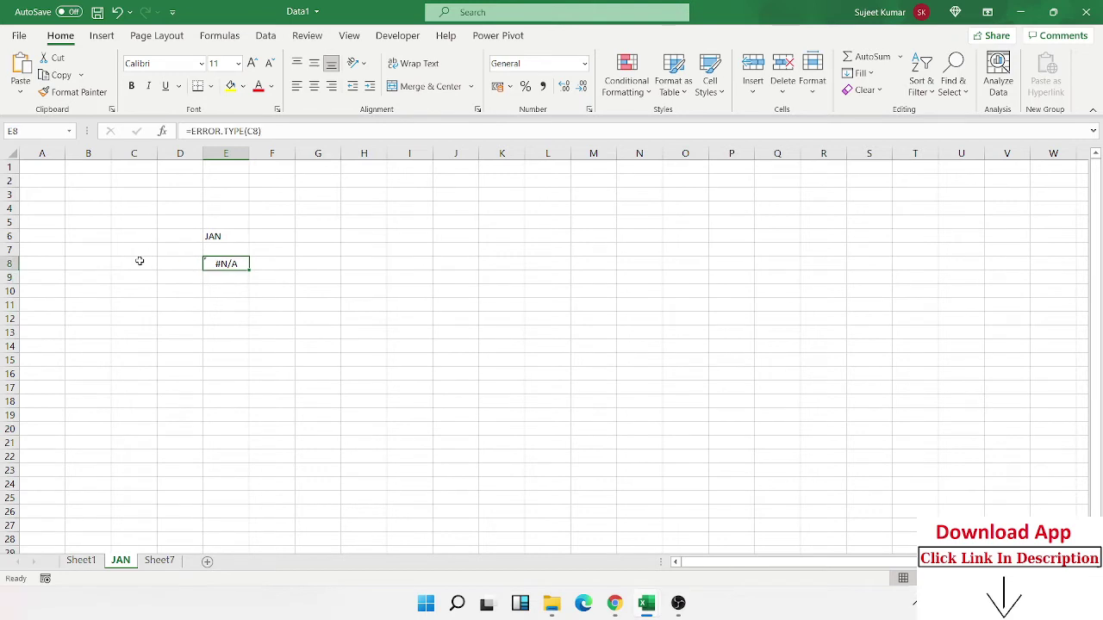
# Enter =NA() in cell C8 and check the ERROR.TYPE formula in cell E8.
pyautogui.press('Left')
pyautogui.press('Left')
pyautogui.write('=NA(')
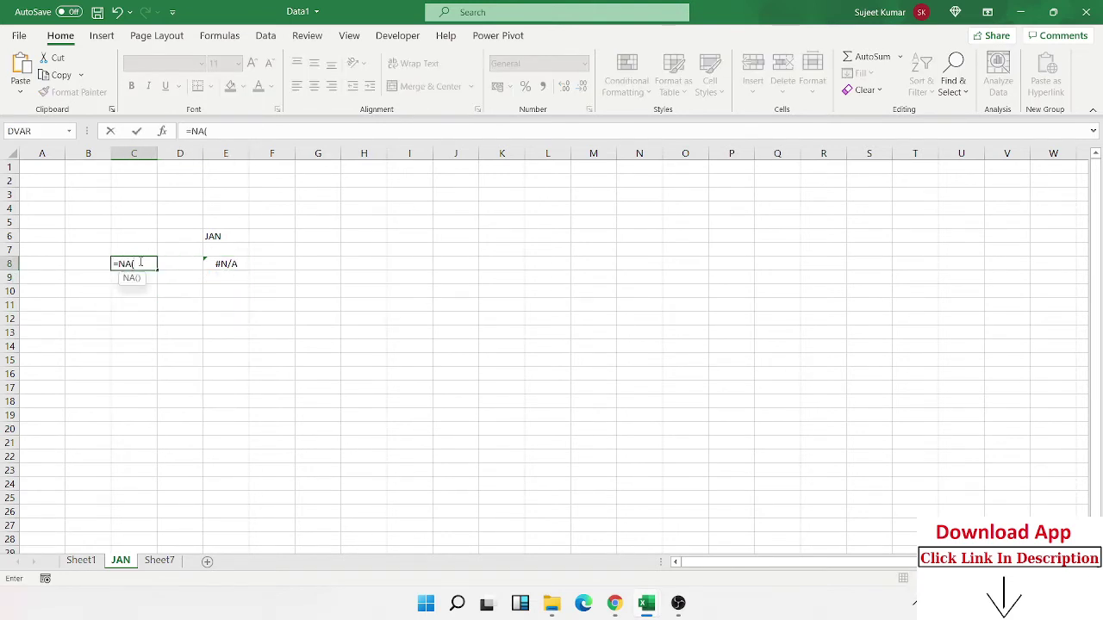
pyautogui.press('Return')
pyautogui.press('Up')
pyautogui.press('Right')
pyautogui.press('Right')
pyautogui.press('Right')
pyautogui.press('Left')
pyautogui.press('Left')
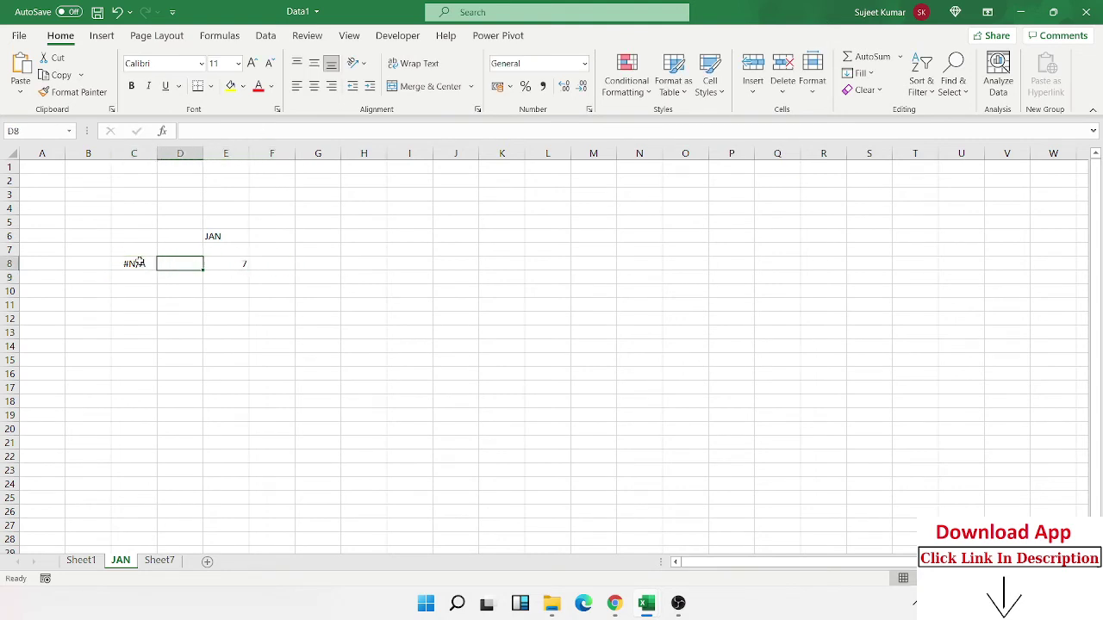
# Replace the content of cell C8 with the formula =C6/C7, dividing by a blank cell.
pyautogui.press('Left')
pyautogui.write('=')
pyautogui.press('Up')
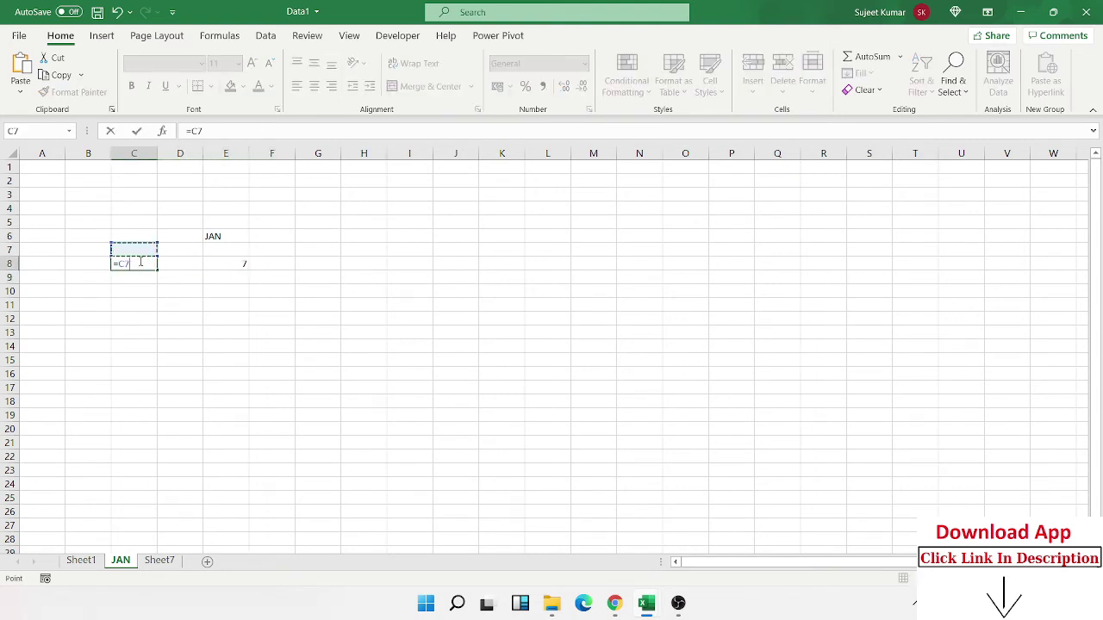
pyautogui.press('Up')
pyautogui.write('/')
pyautogui.press('Up')
pyautogui.press('Return')
# Overwrite cell C8 with the invalid name formula =nadhs.
pyautogui.press('Up')
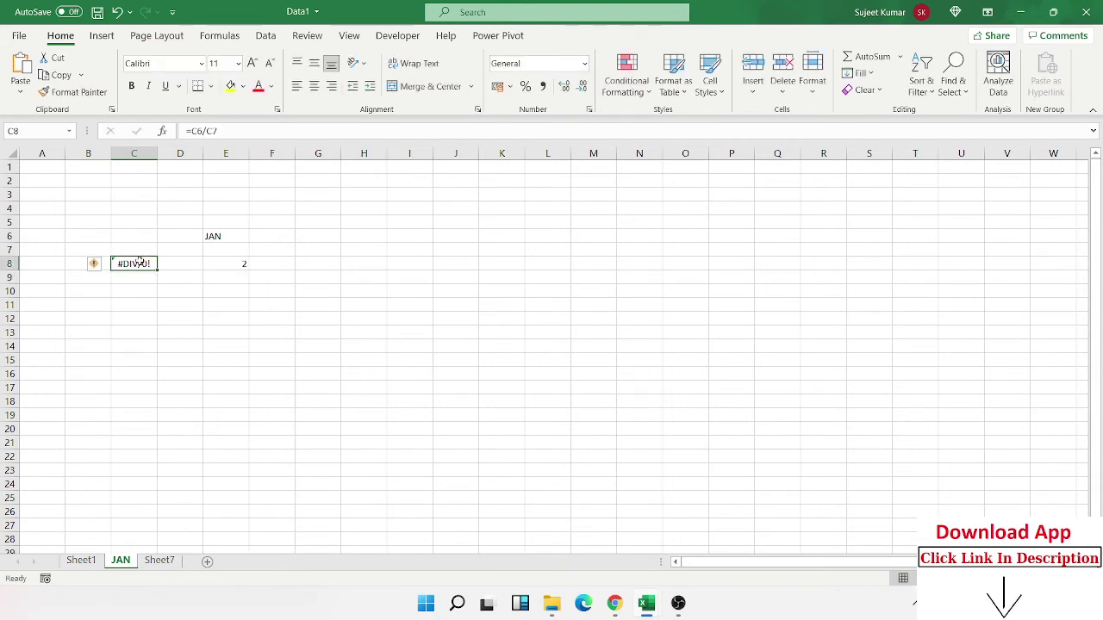
pyautogui.write('=nadhs')
pyautogui.press('Return')
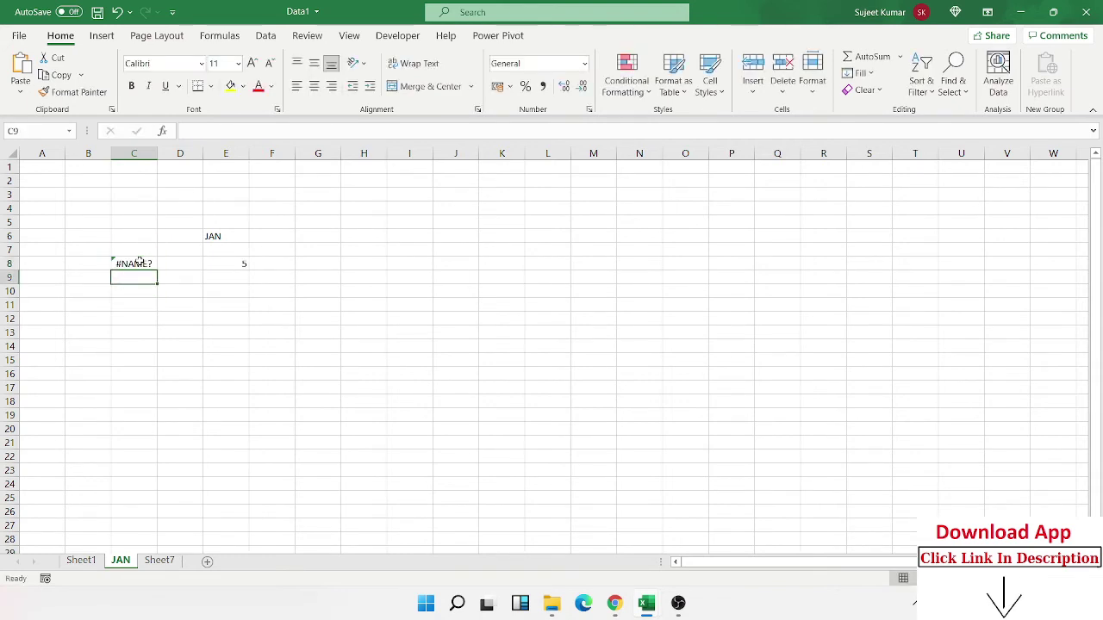
# Try to overwrite cell C8 with a FIND formula containing only empty arguments, =FIND(,,, and dismiss the alert.
pyautogui.press('Up')
pyautogui.write('=d')
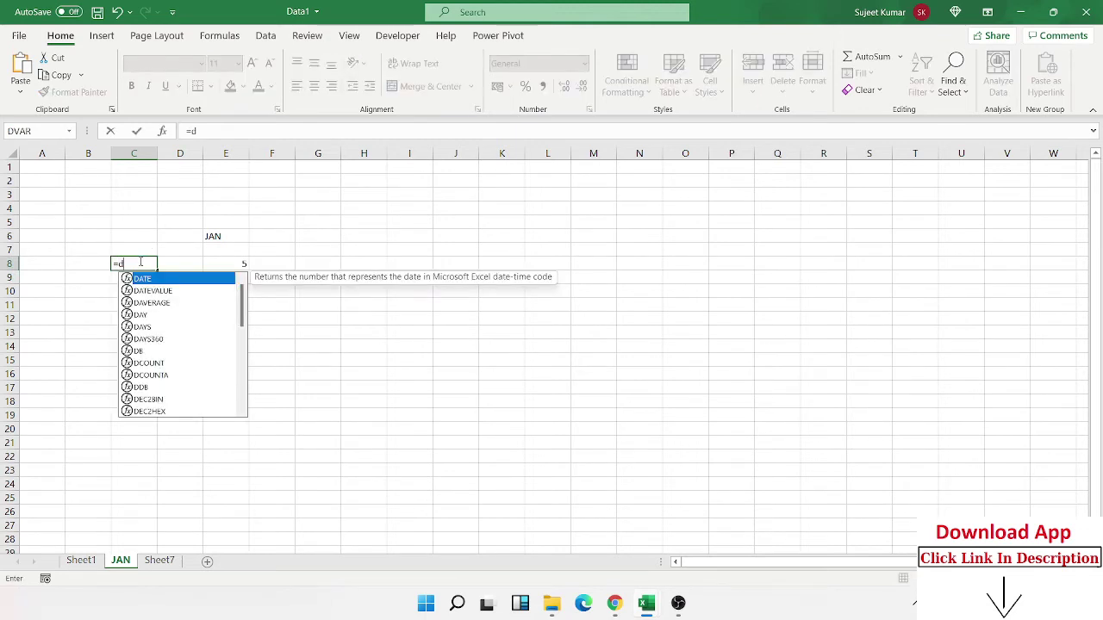
pyautogui.press('BackSpace')
pyautogui.write('fn')
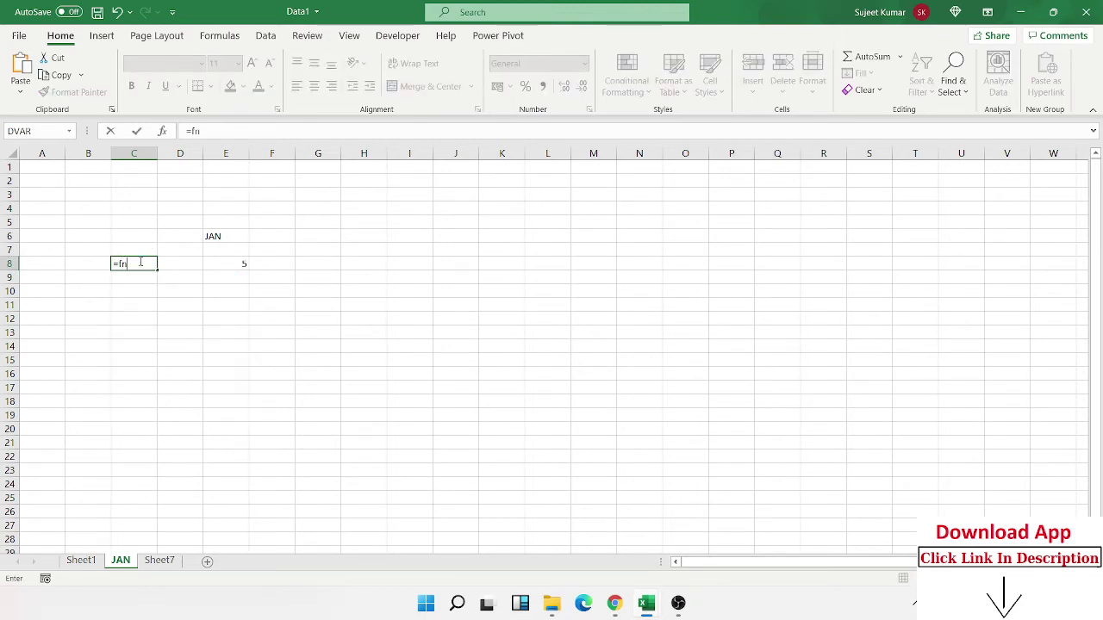
pyautogui.press('BackSpace')
pyautogui.write('in')
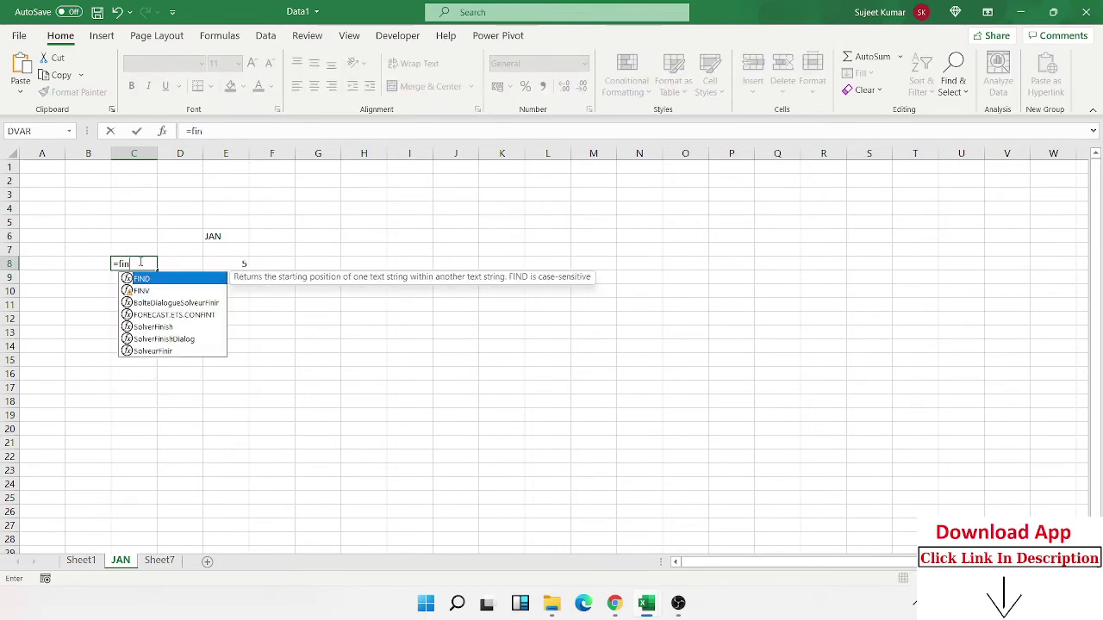
pyautogui.press('Tab')
pyautogui.write(',,,')
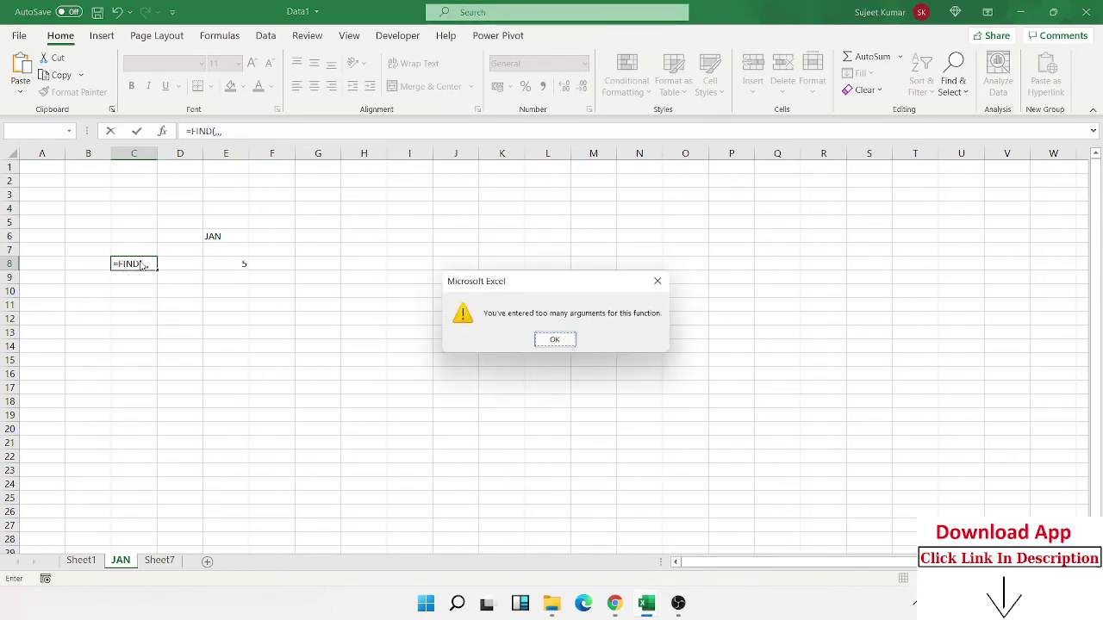
pyautogui.press('Return')
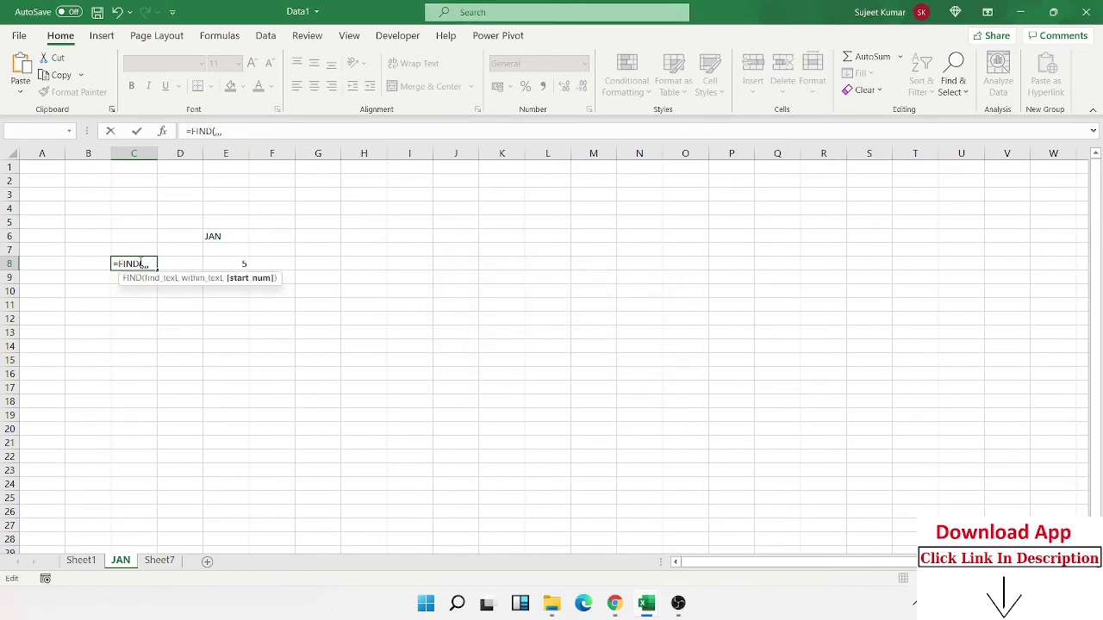
# Change the FIND formula in cell C8 to =FIND(,,"d") and accept the proposed correction.
pyautogui.write('c')
pyautogui.press('BackSpace')
pyautogui.write('"')
pyautogui.write('")')
pyautogui.press('Return')
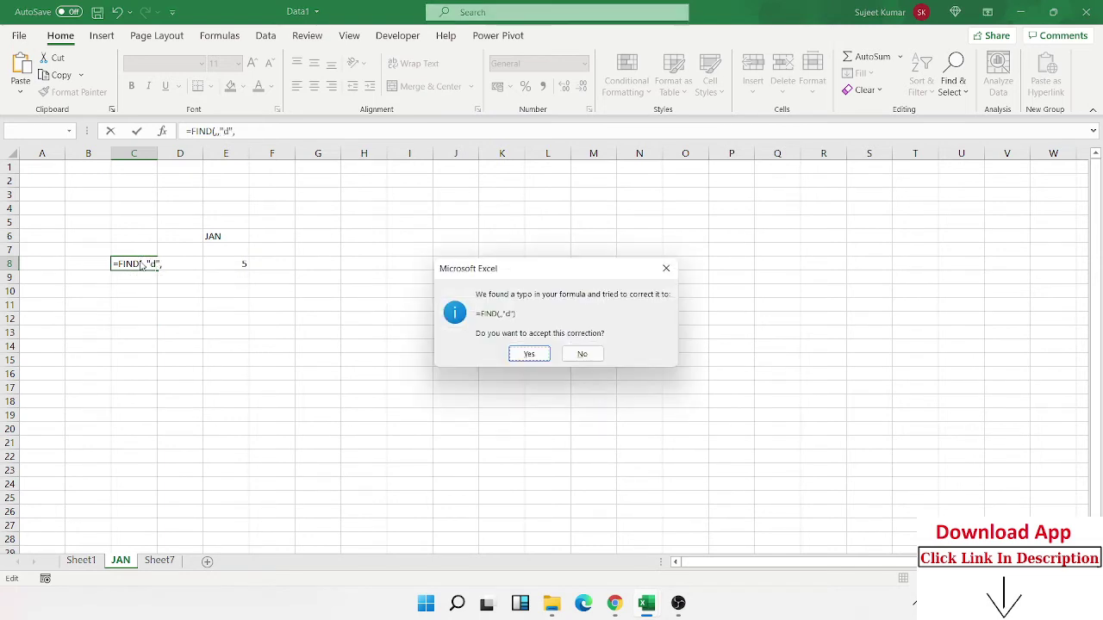
pyautogui.press('Return')
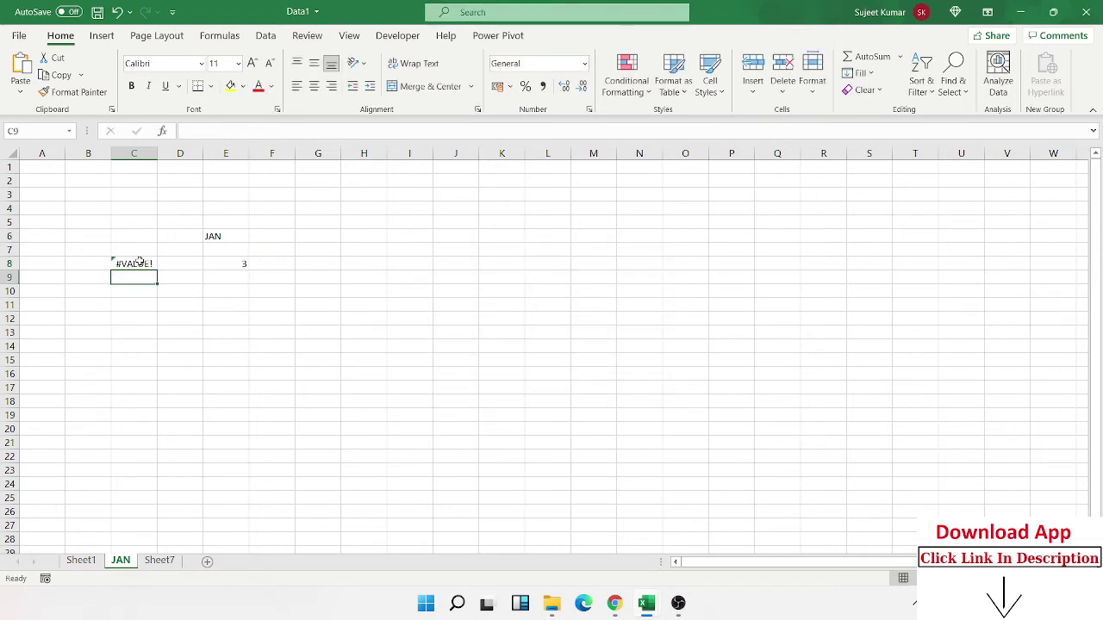
# Examine the ERROR.TYPE argument options from #NULL! to #UNKNOWN! in a draft formula in cell F9, and discard the draft.
pyautogui.click(235, 263)
pyautogui.click(258, 277)
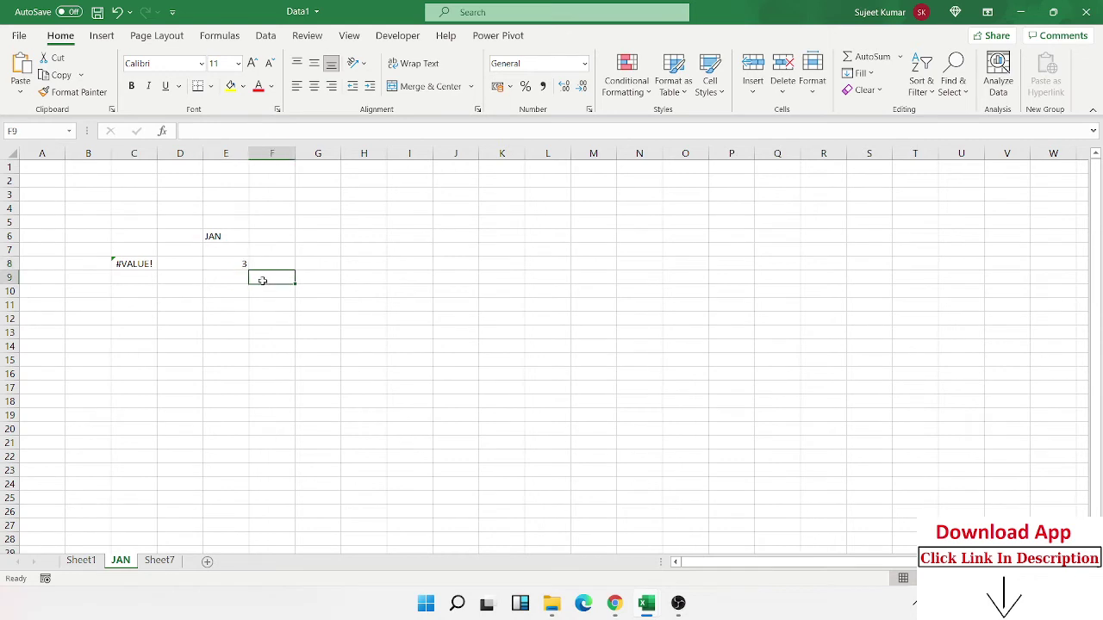
pyautogui.write('=erri')
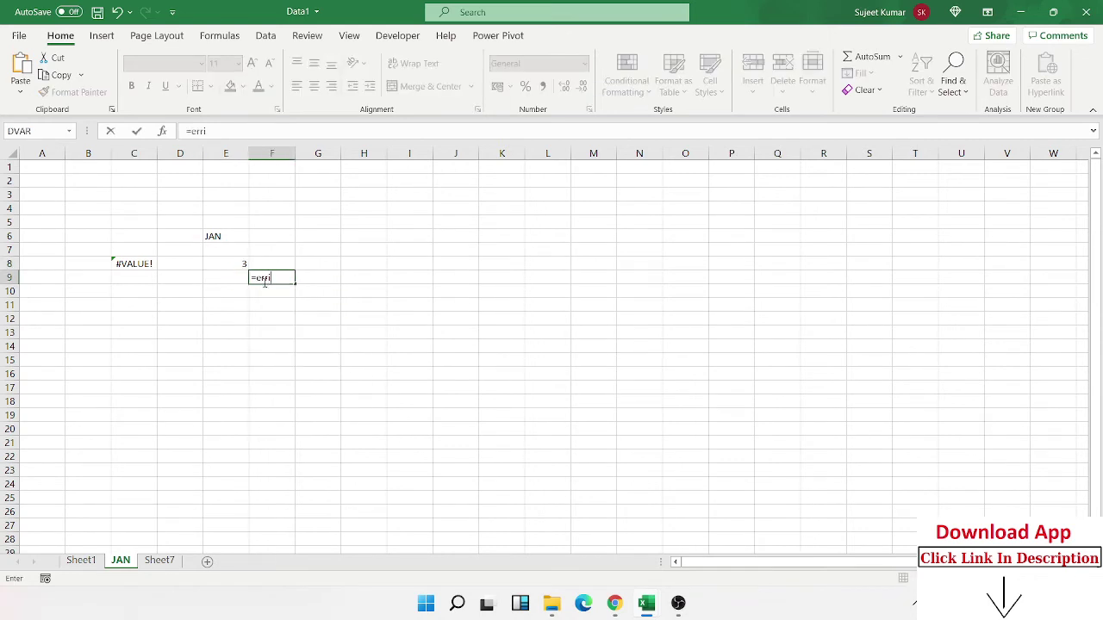
pyautogui.press('BackSpace')
pyautogui.press('Tab')
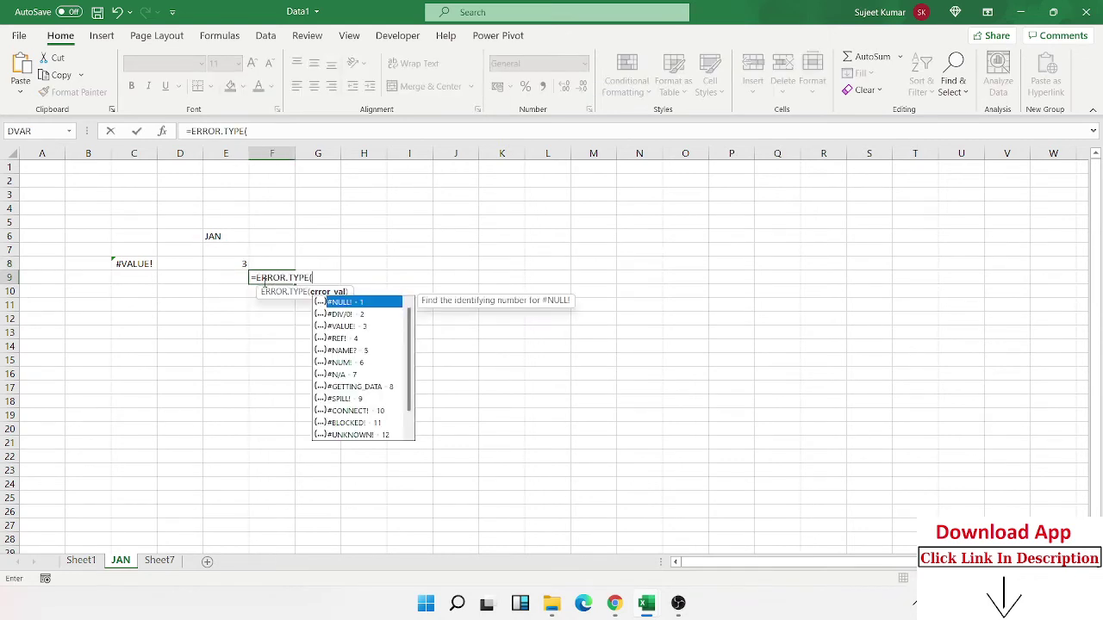
pyautogui.press('Down')
pyautogui.press('Up')
pyautogui.press('Down')
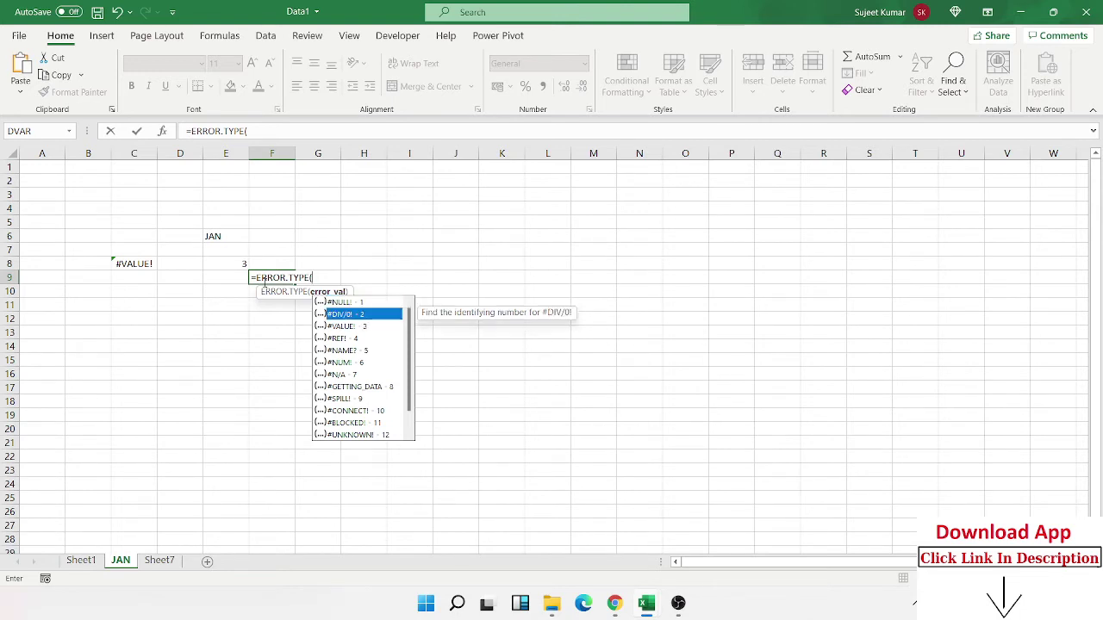
pyautogui.press('Down')
pyautogui.press('Down')
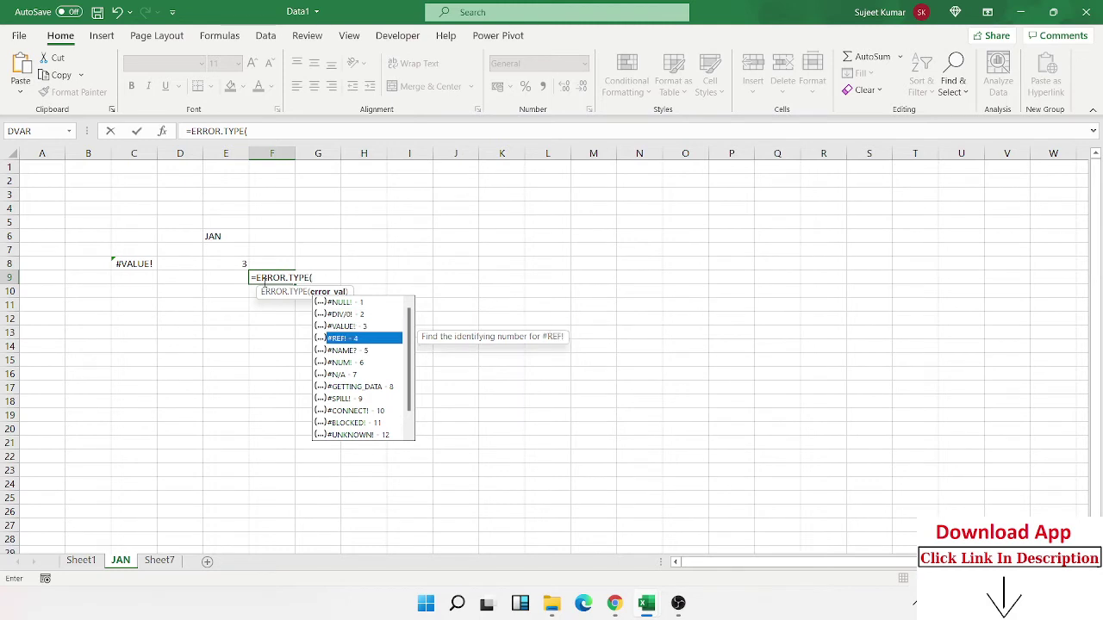
pyautogui.press('Down')
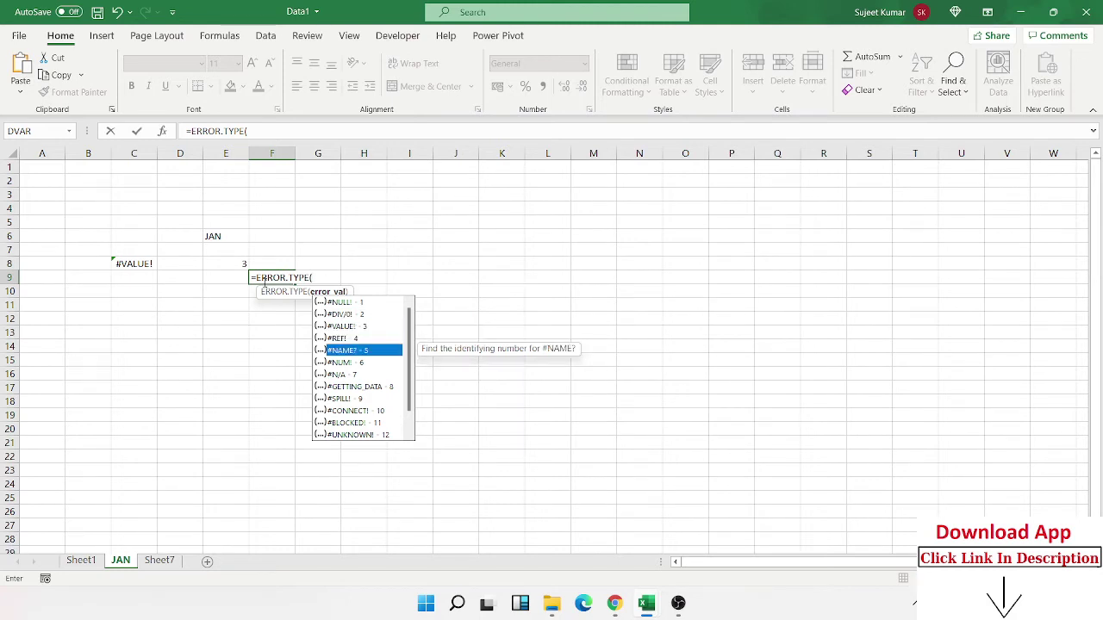
pyautogui.press('Down')
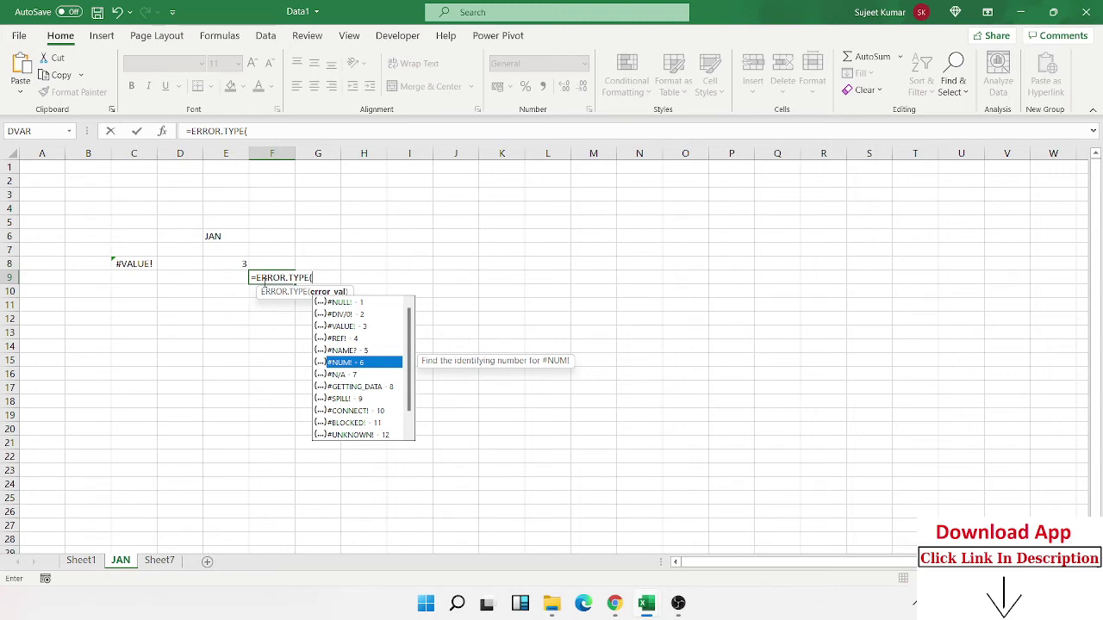
pyautogui.press('Up')
pyautogui.press('Up')
pyautogui.press('Up')
pyautogui.press('Up')
pyautogui.press('Up')
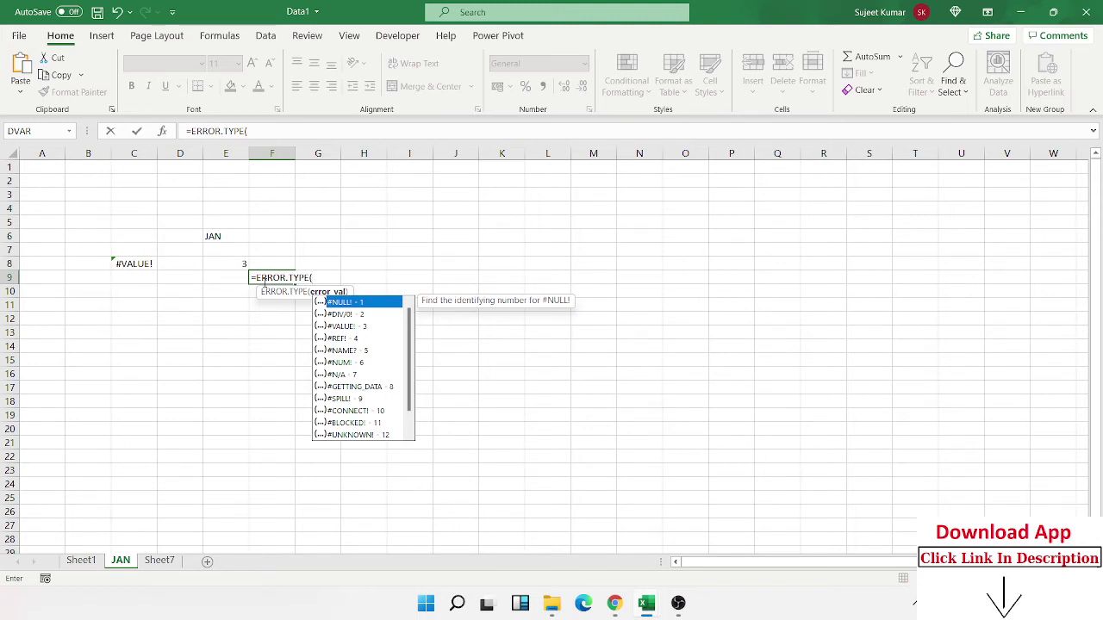
pyautogui.press('Down')
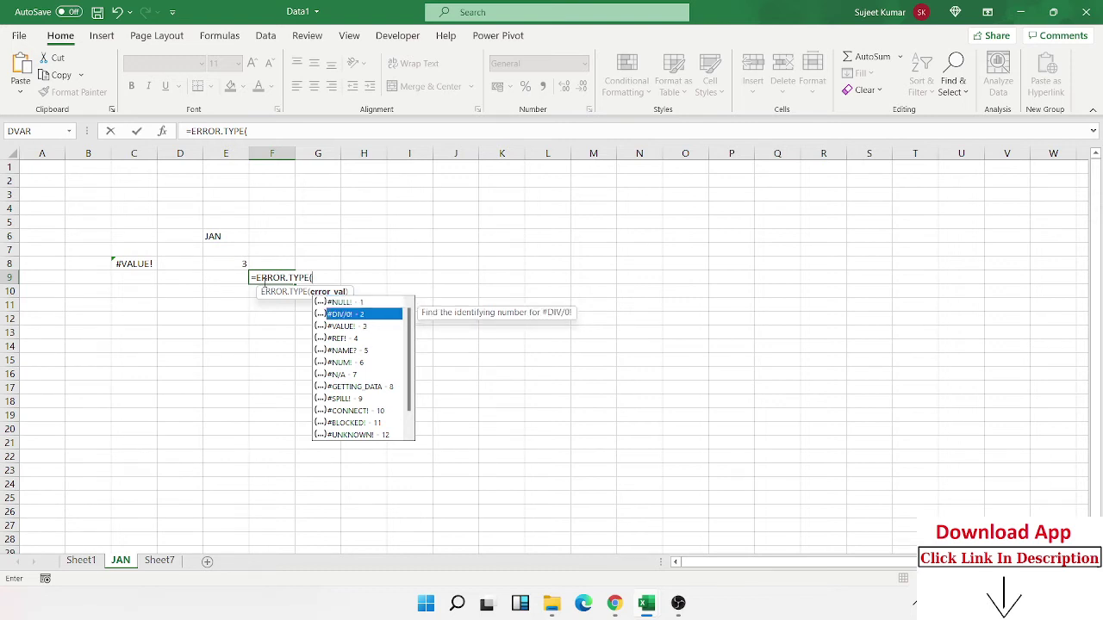
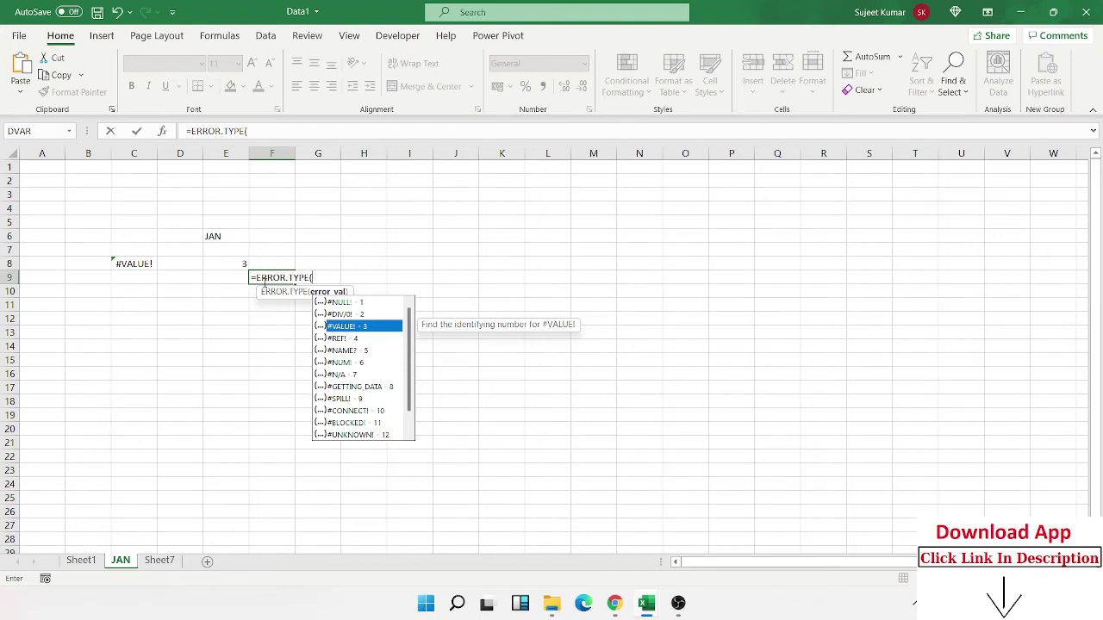
pyautogui.press('Down')
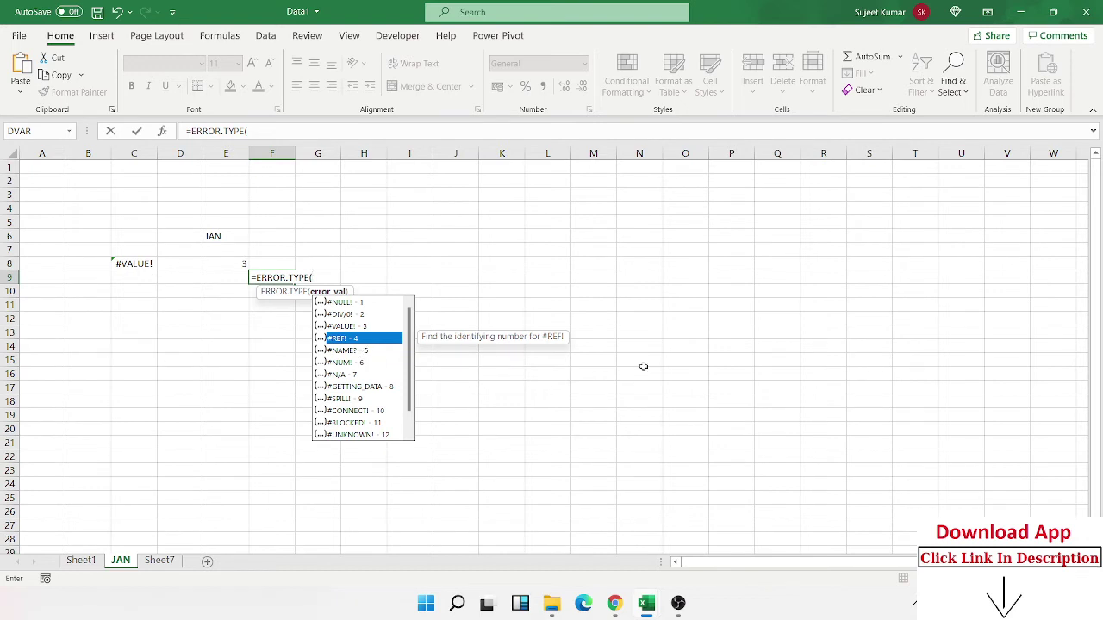
pyautogui.press('Down')
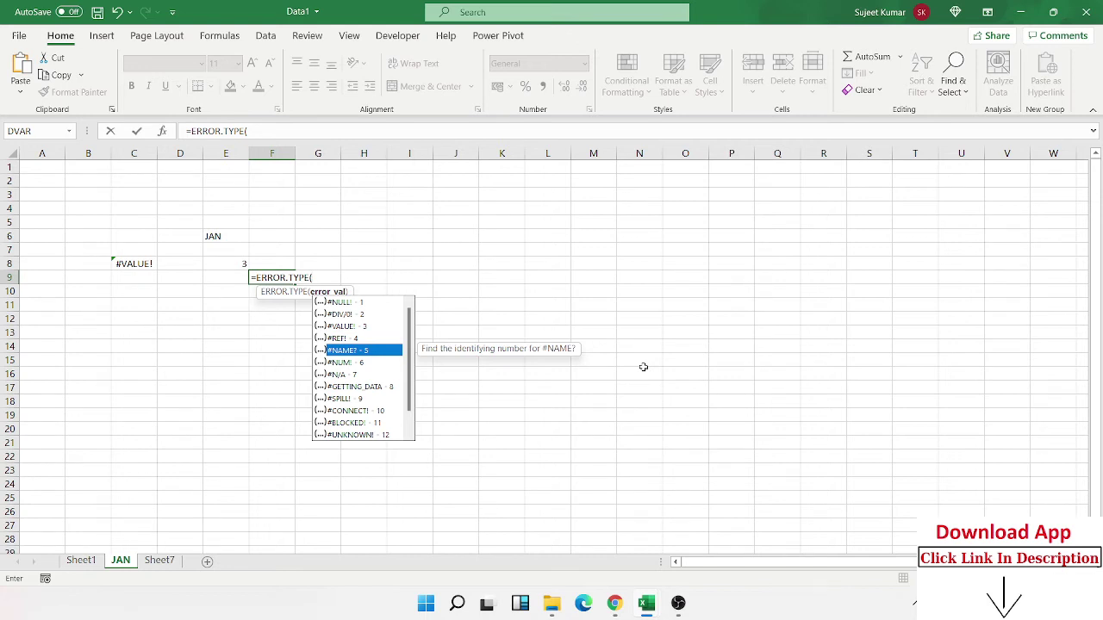
pyautogui.press('Down')
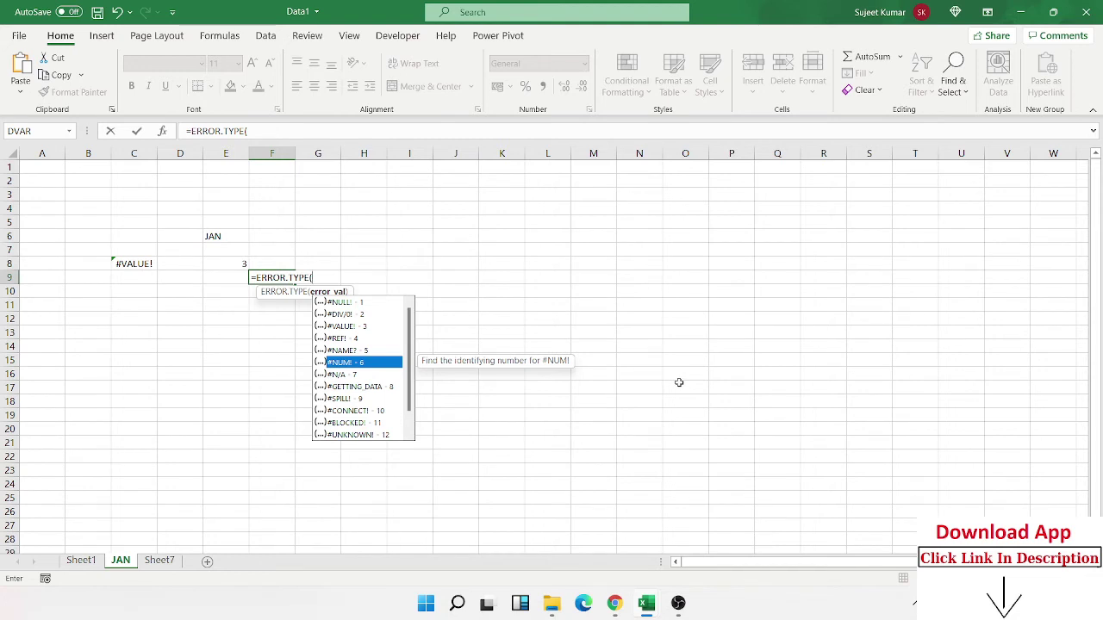
pyautogui.press('Down')
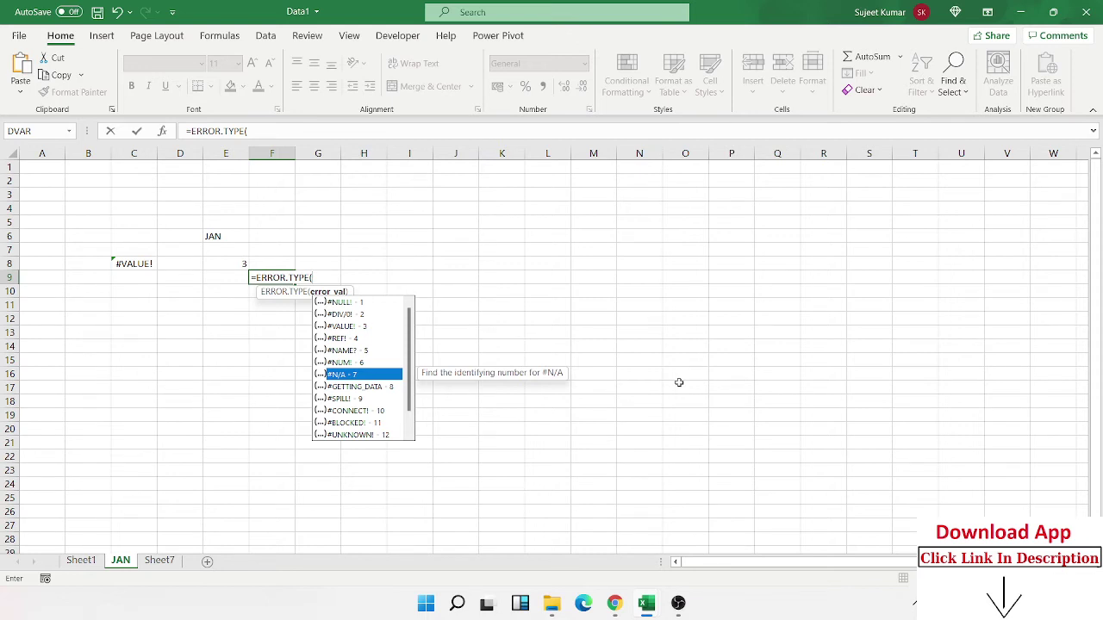
pyautogui.press('Down')
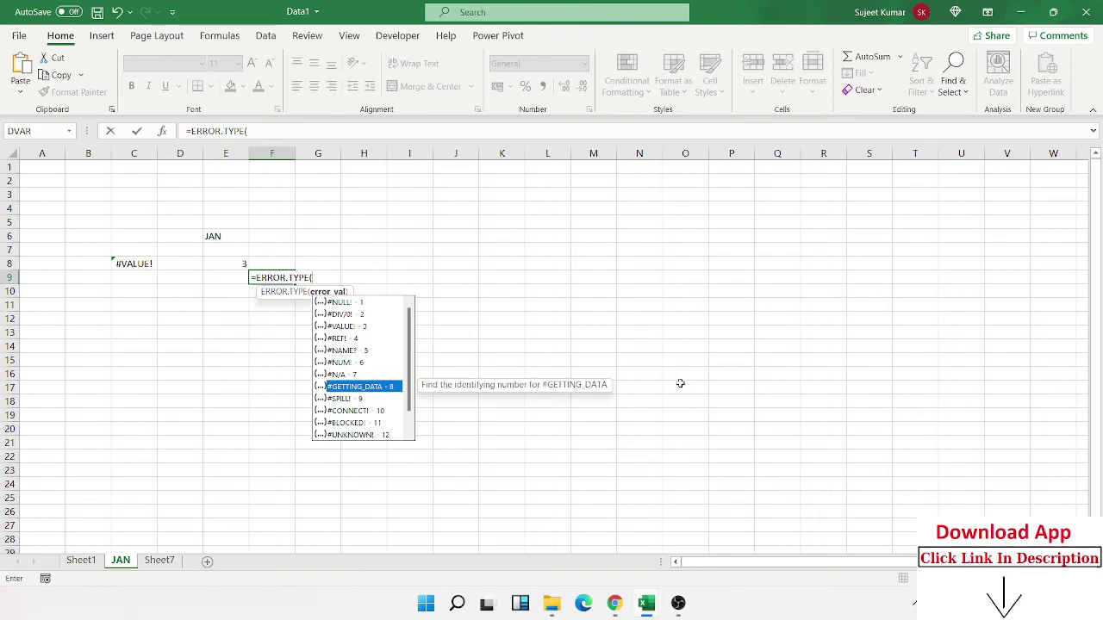
pyautogui.press('Down')
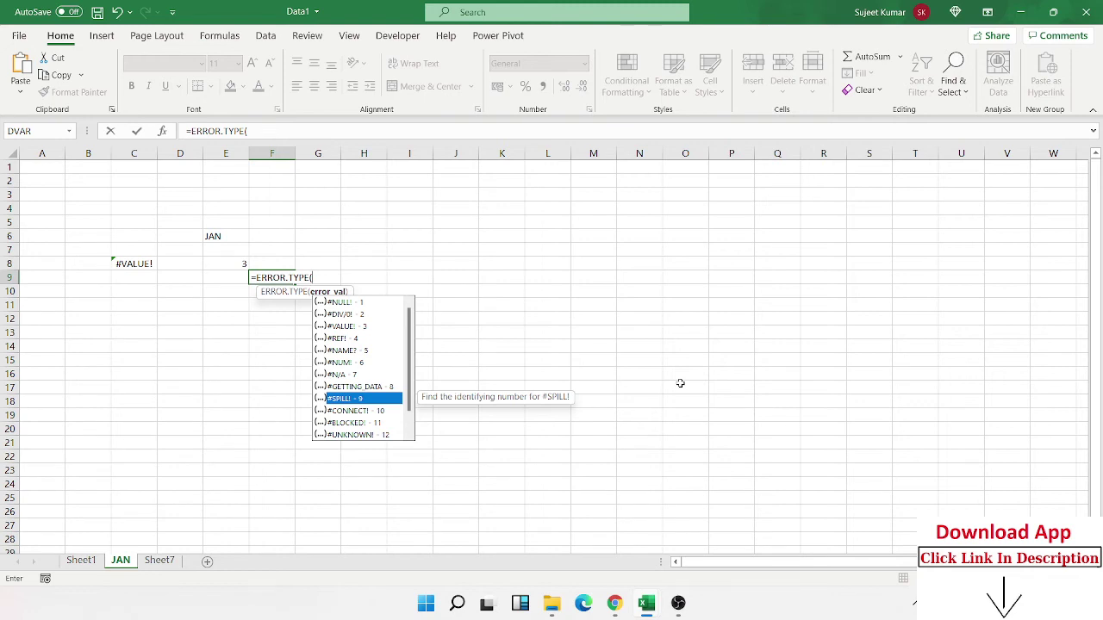
pyautogui.press('Down')
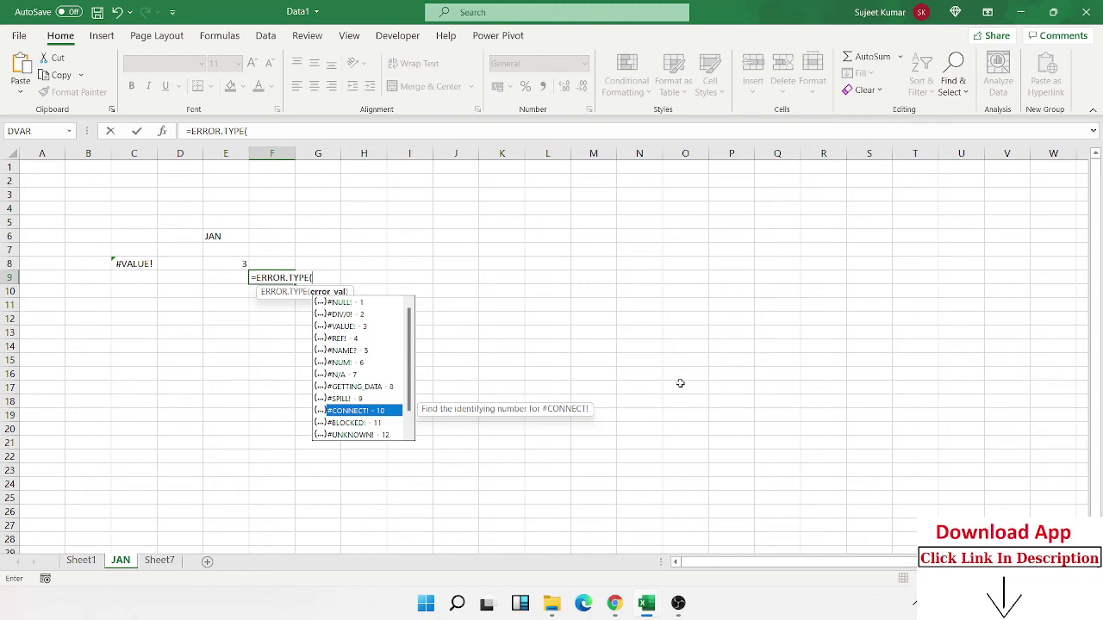
pyautogui.press('Down')
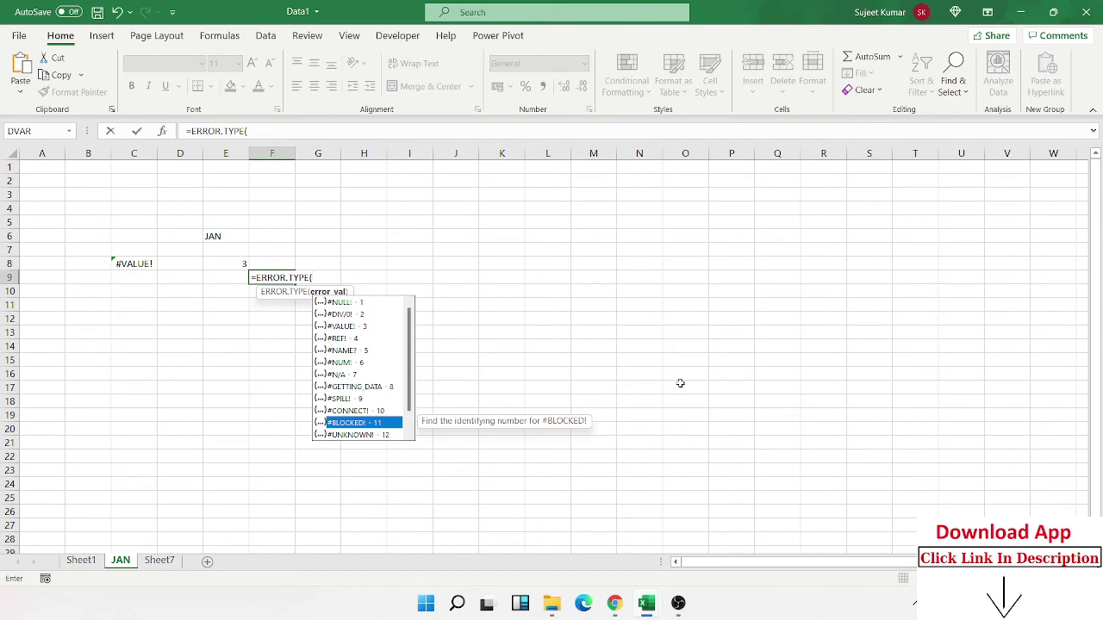
pyautogui.press('Down')
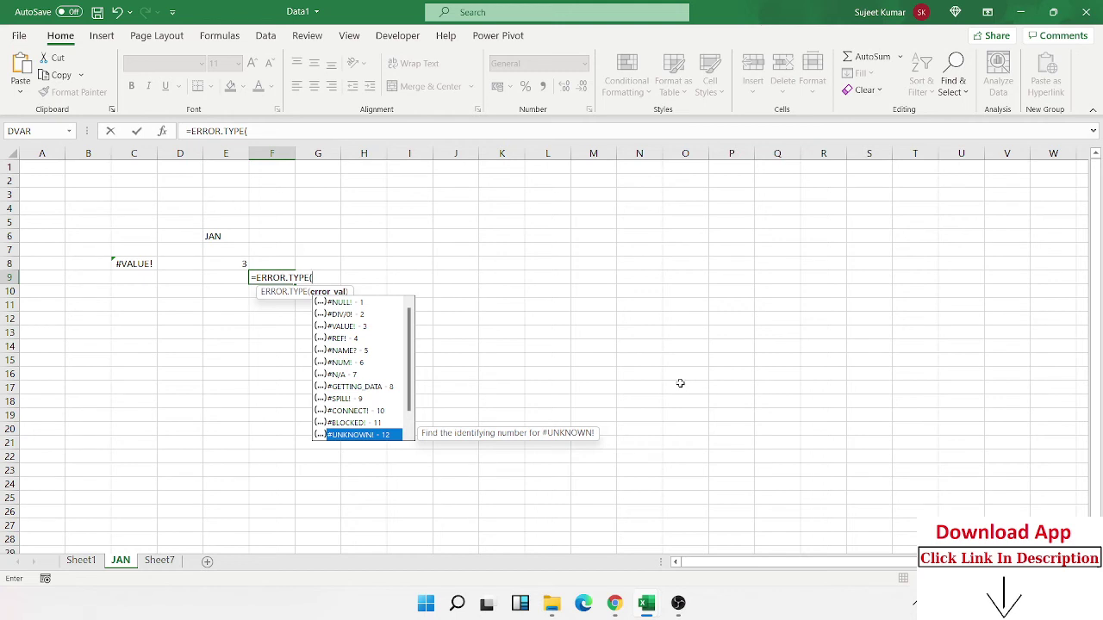
pyautogui.press('Escape')
pyautogui.press('Escape')
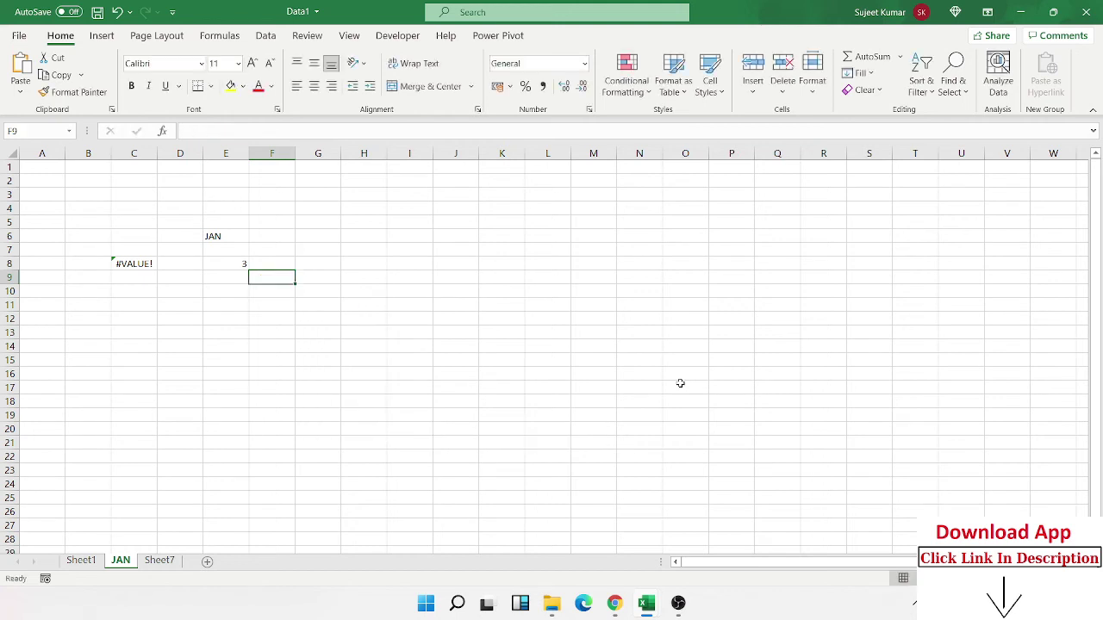
# Enter an ISBLANK formula in cell J6 that tests the adjacent cell I6.
pyautogui.press('Right')
pyautogui.press('Right')
pyautogui.press('Up')
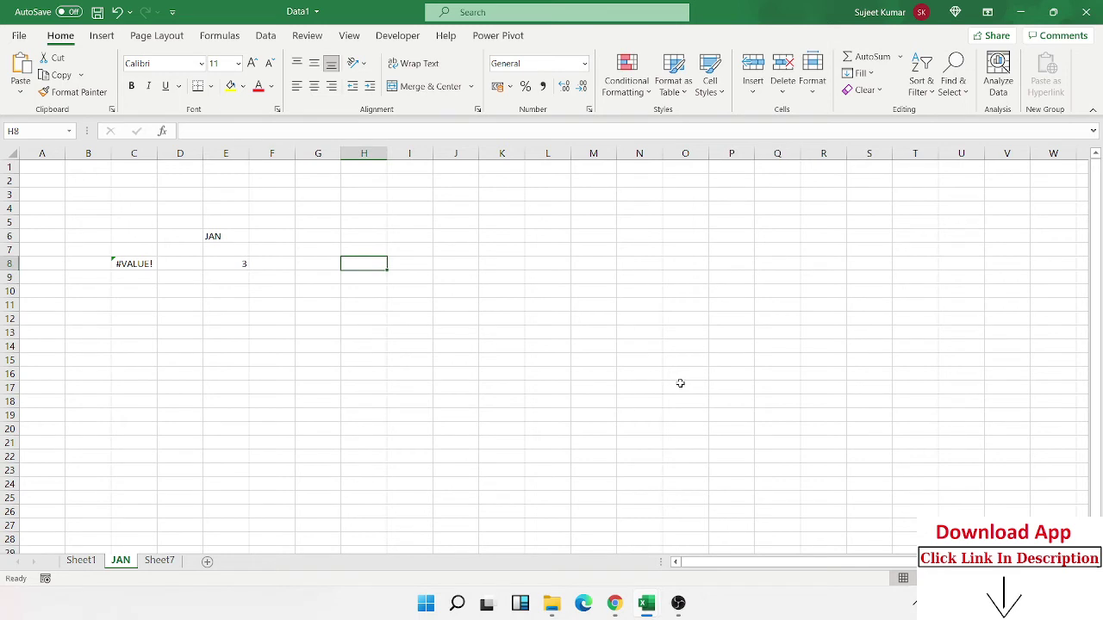
pyautogui.press('Right')
pyautogui.press('Right')
pyautogui.press('Up')
pyautogui.press('Up')
pyautogui.write('=is')
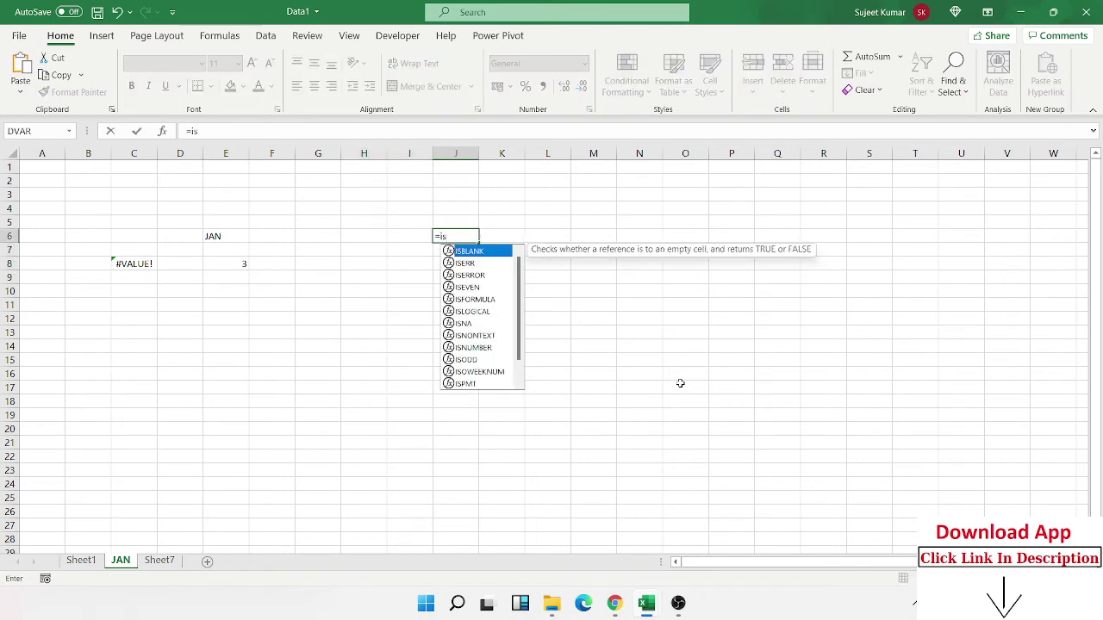
pyautogui.press('Tab')
pyautogui.press('Left')
pyautogui.press('Return')
# Enter =ISERR(C8) in cell J7 and select that cell.
pyautogui.write('=is')
pyautogui.press('Down')
pyautogui.press('Tab')
pyautogui.press('Left')
pyautogui.press('Left')
pyautogui.press('Left')
pyautogui.press('Left')
pyautogui.press('Left')
pyautogui.press('Left')
pyautogui.press('Down')
pyautogui.press('Left')
pyautogui.write(')')
pyautogui.press('Return')
pyautogui.press('Up')
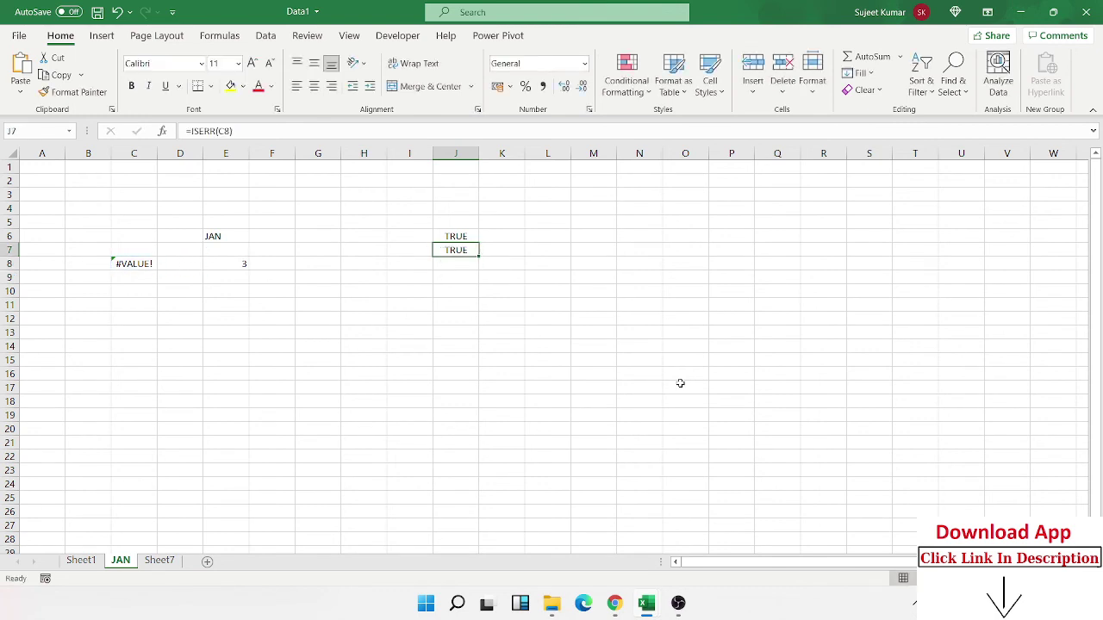
# Enter =ISERROR(C8) in cell J8 to test the FIND formula's cell for any error.
pyautogui.press('Down')
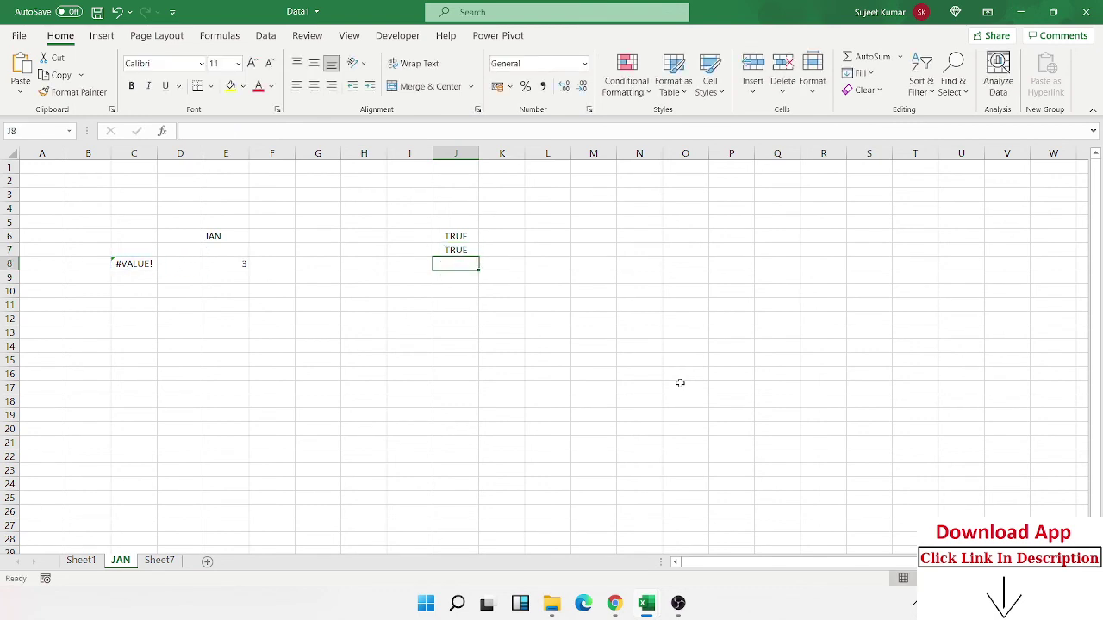
pyautogui.write('=in')
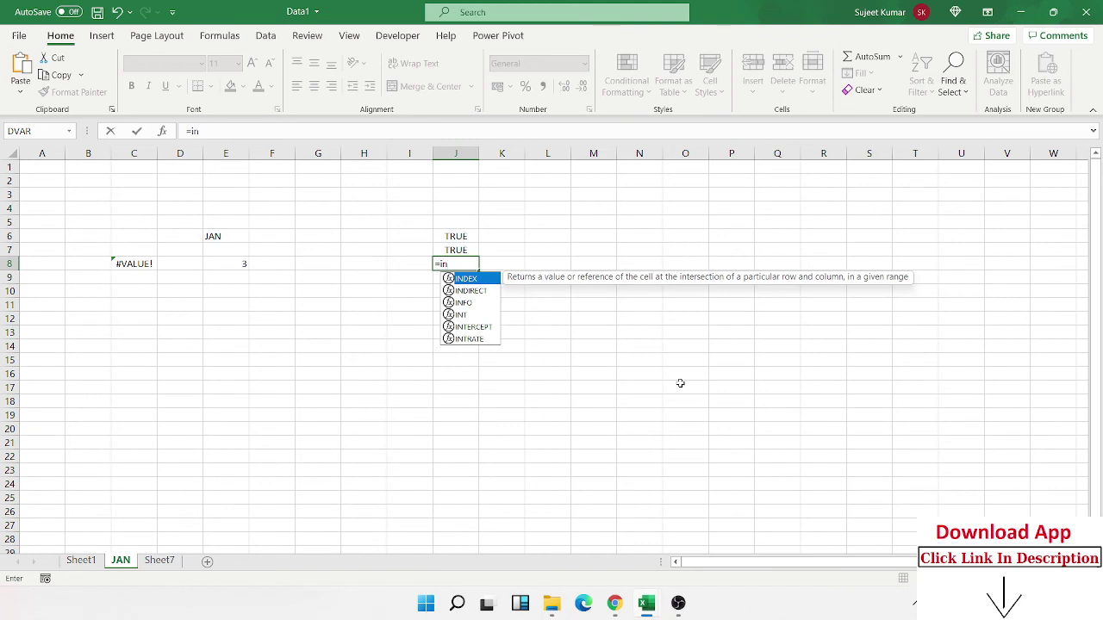
pyautogui.press('BackSpace')
pyautogui.write('s')
pyautogui.press('Down')
pyautogui.press('Down')
pyautogui.press('Down')
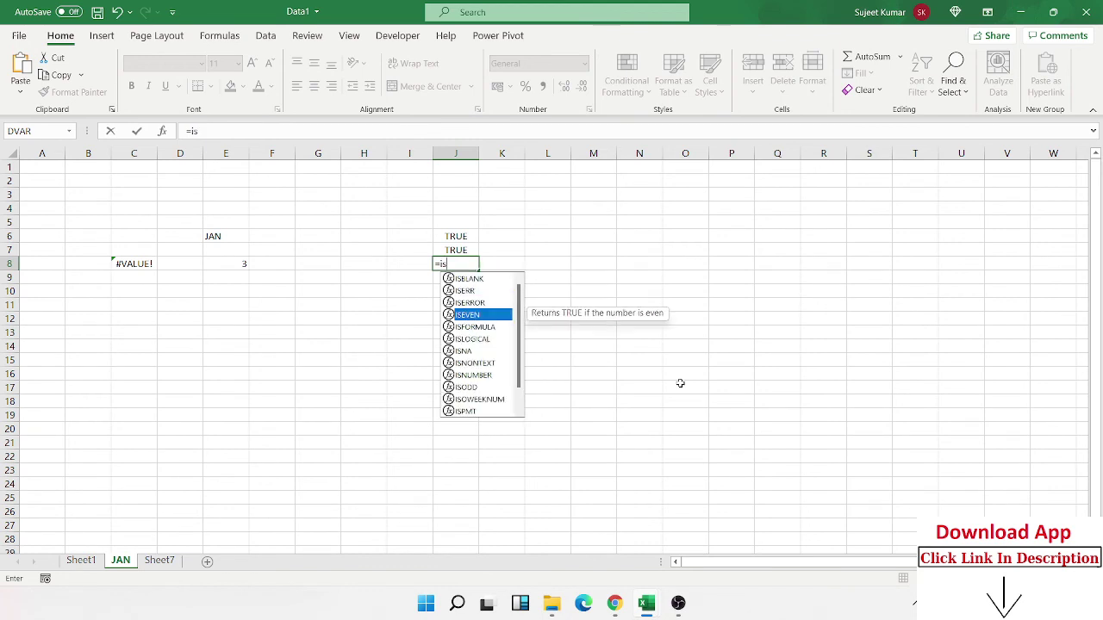
pyautogui.press('Up')
pyautogui.press('Tab')
pyautogui.press('Left')
pyautogui.press('Left')
pyautogui.press('Left')
pyautogui.press('Left')
pyautogui.press('Left')
pyautogui.press('Left')
pyautogui.press('Left')
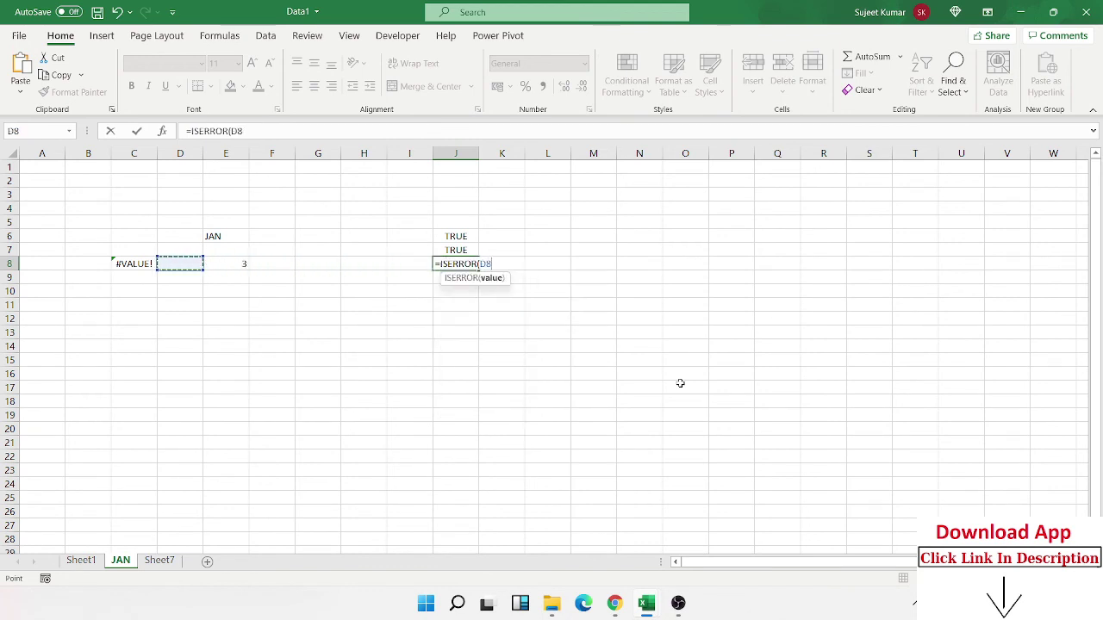
pyautogui.press('Return')
# Examine the descriptions of the IS functions from ISEVEN to ISTEXT in a draft formula in cell J9, and discard the draft.
pyautogui.write('=')
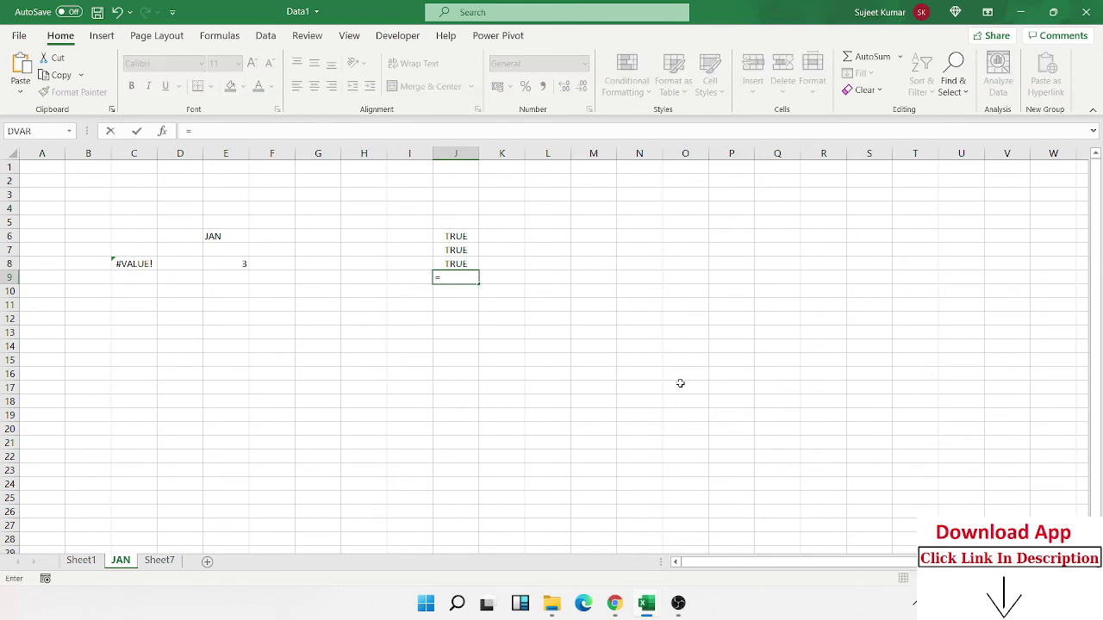
pyautogui.write('is')
pyautogui.press('Down')
pyautogui.press('Down')
pyautogui.press('Down')
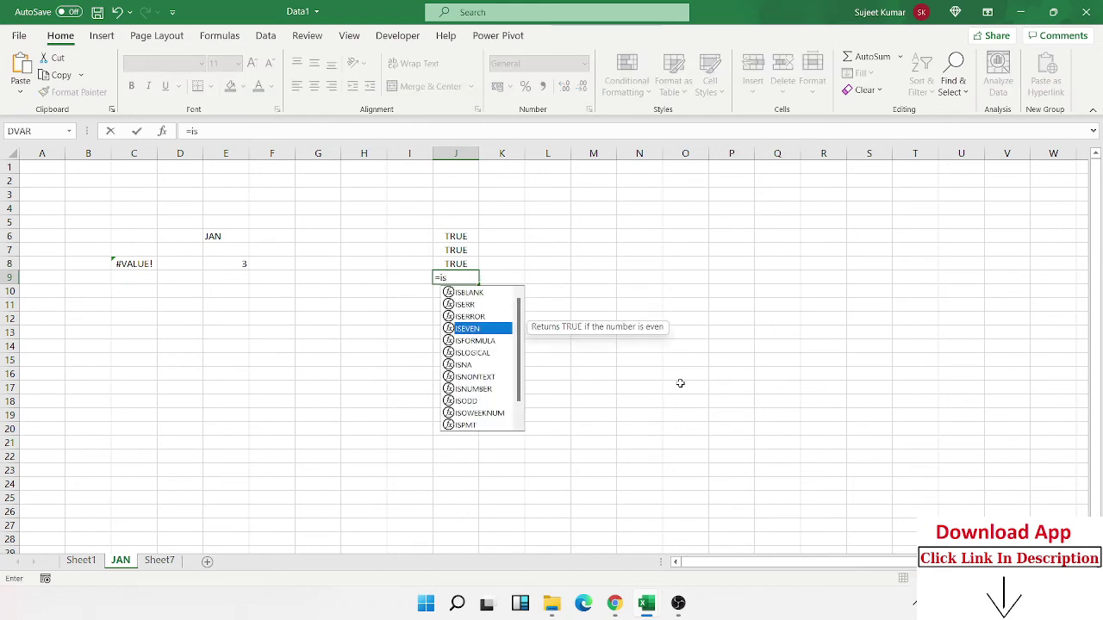
pyautogui.press('Down')
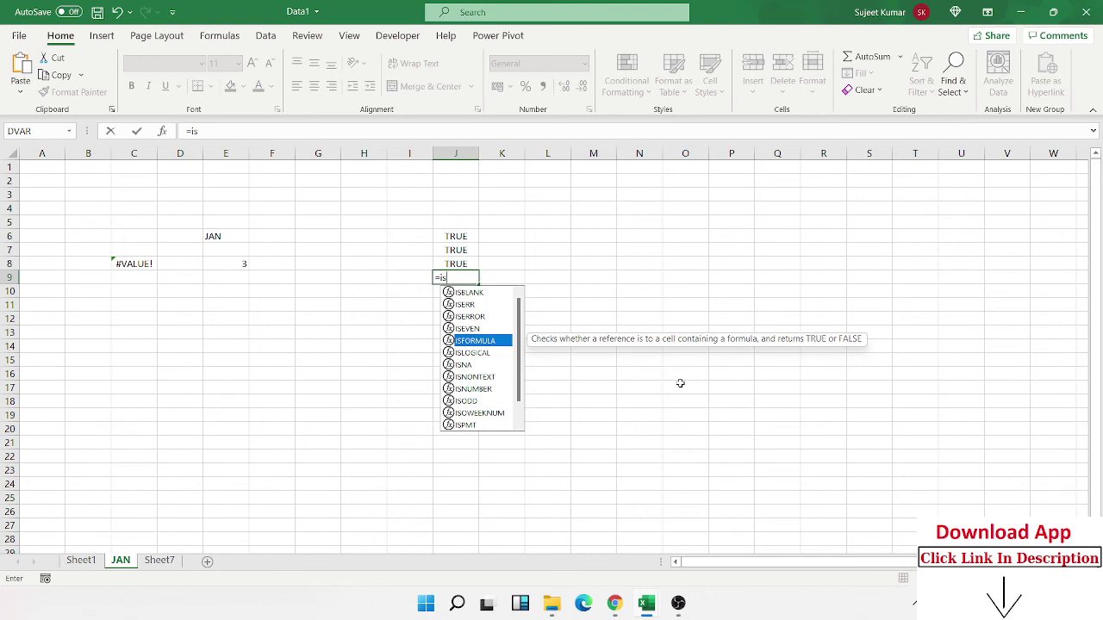
pyautogui.press('Down')
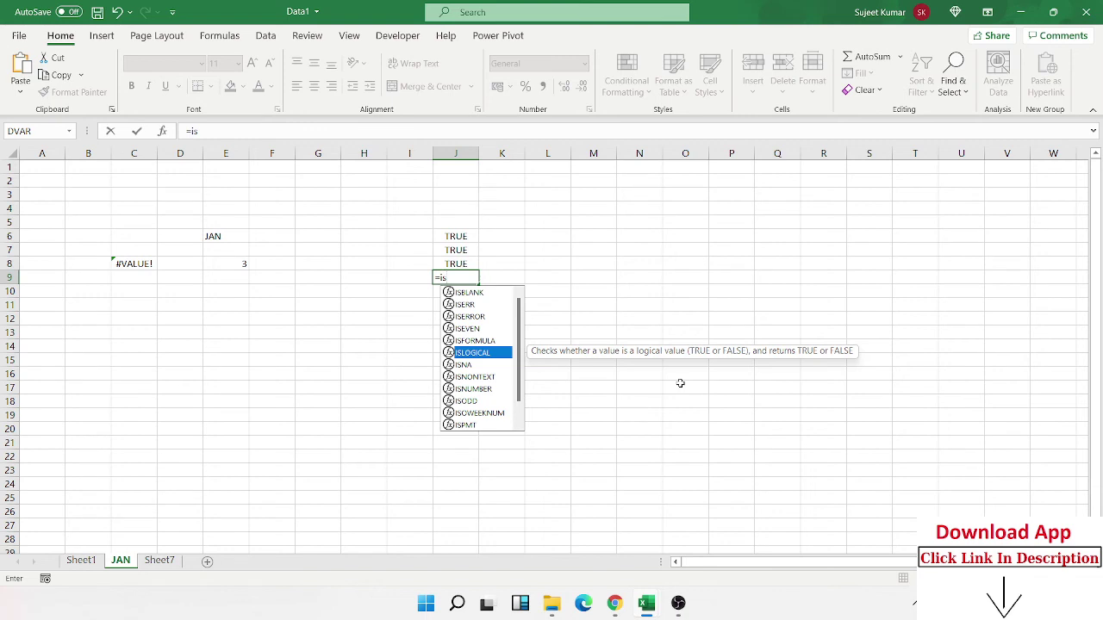
pyautogui.press('Down')
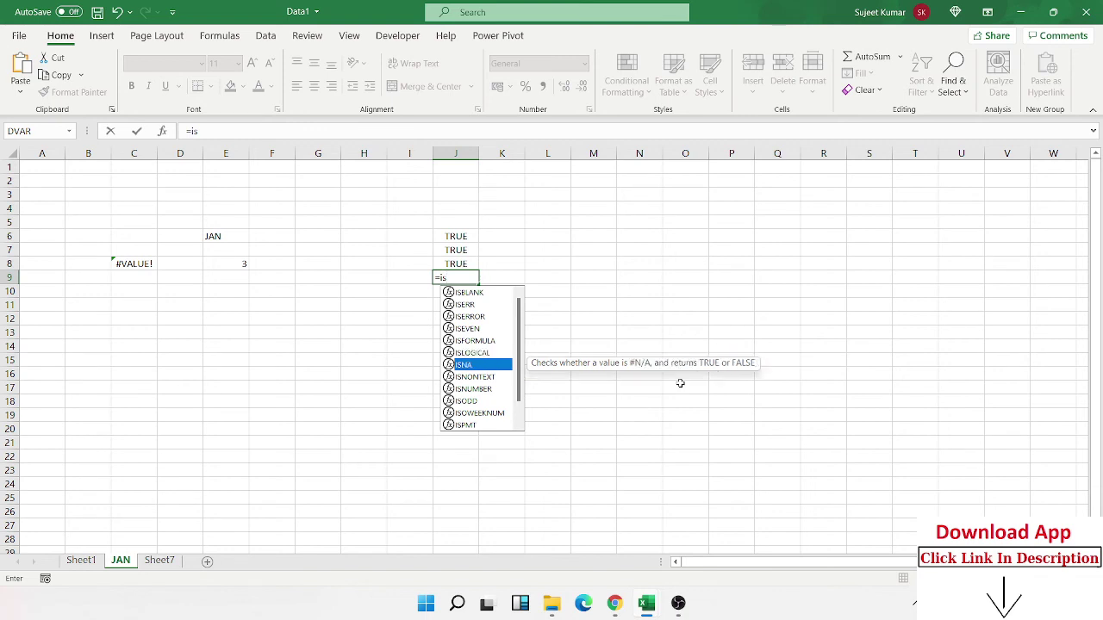
pyautogui.press('Down')
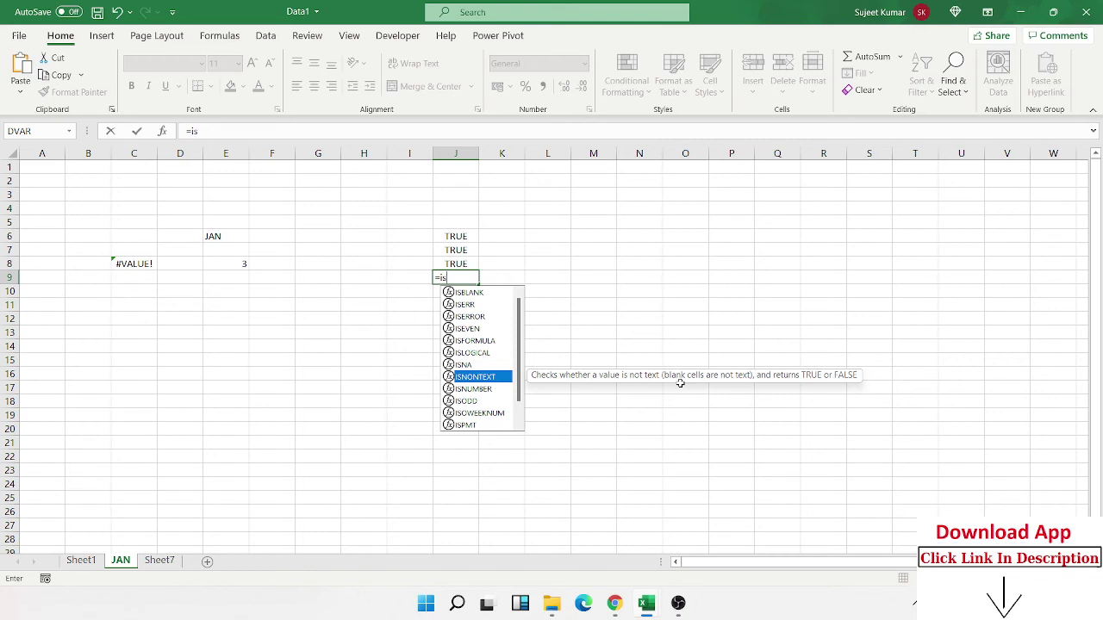
pyautogui.press('Down')
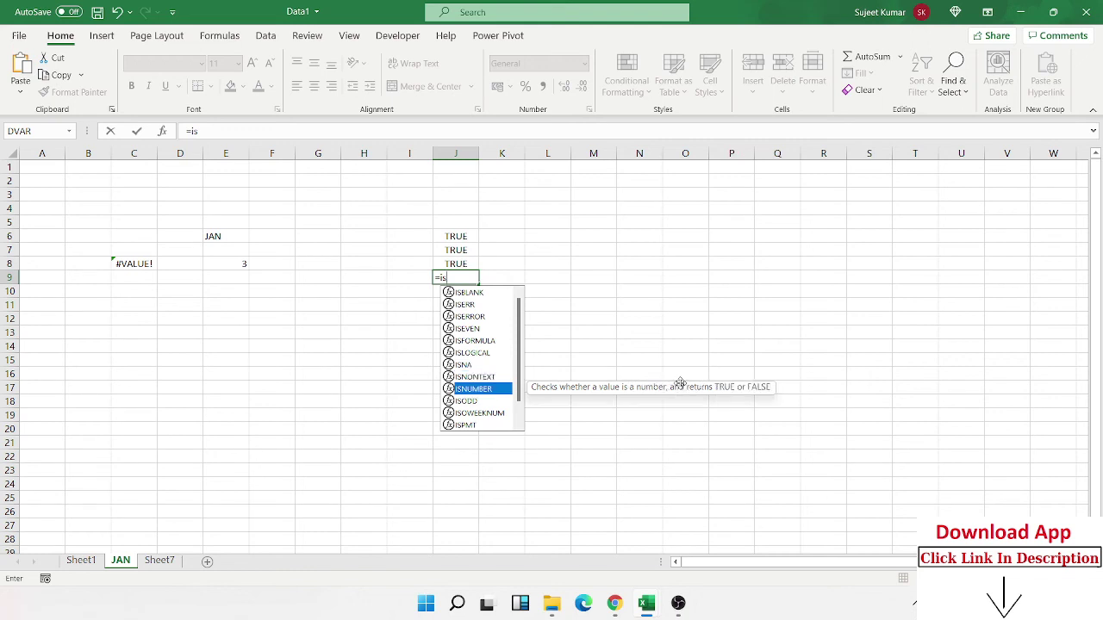
pyautogui.press('Down')
pyautogui.press('Down')
pyautogui.press('Down')
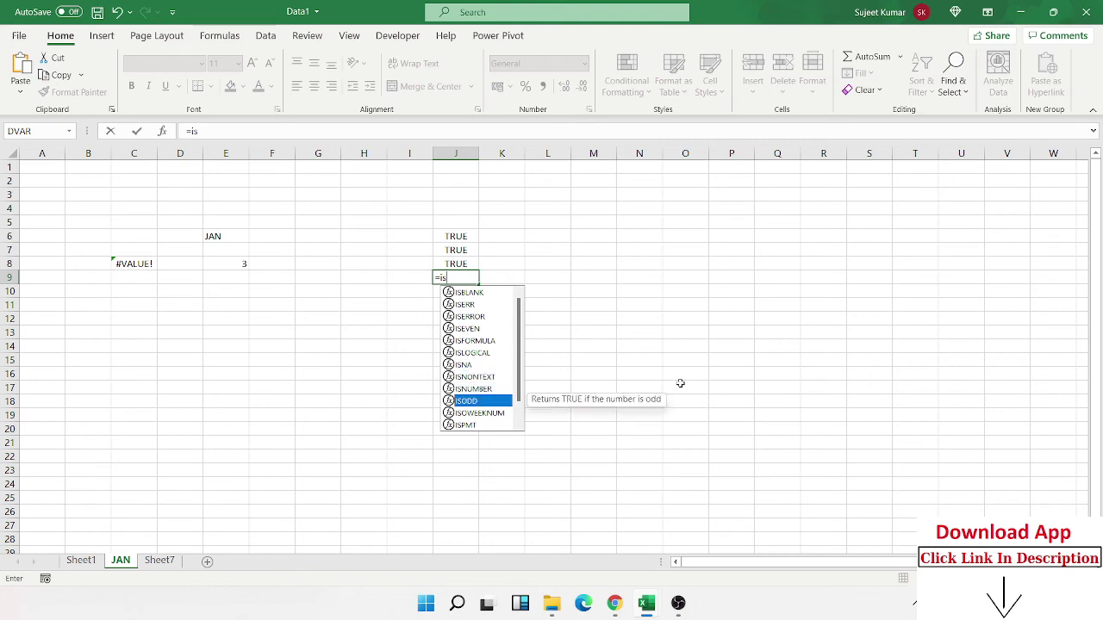
pyautogui.press('Down')
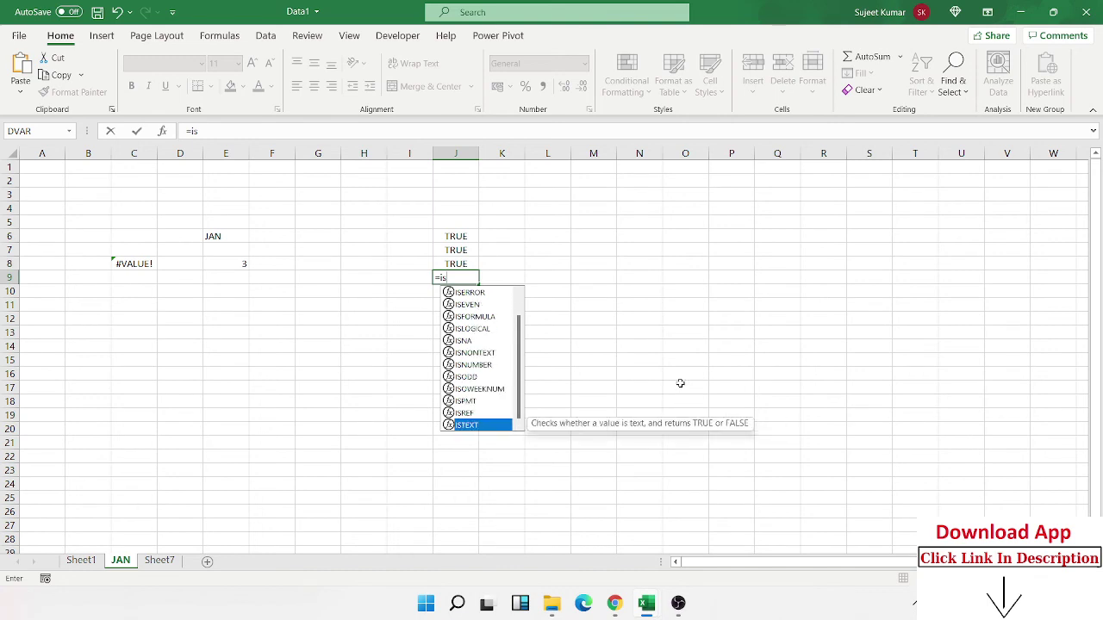
pyautogui.press('Down')
pyautogui.press('Escape')
pyautogui.press('Escape')
# Browse the Information category of the Insert Function dialog from cell J5, including the INFO description, and close the dialog.
pyautogui.press('Up')
pyautogui.press('Up')
pyautogui.press('Up')
pyautogui.press('Up')
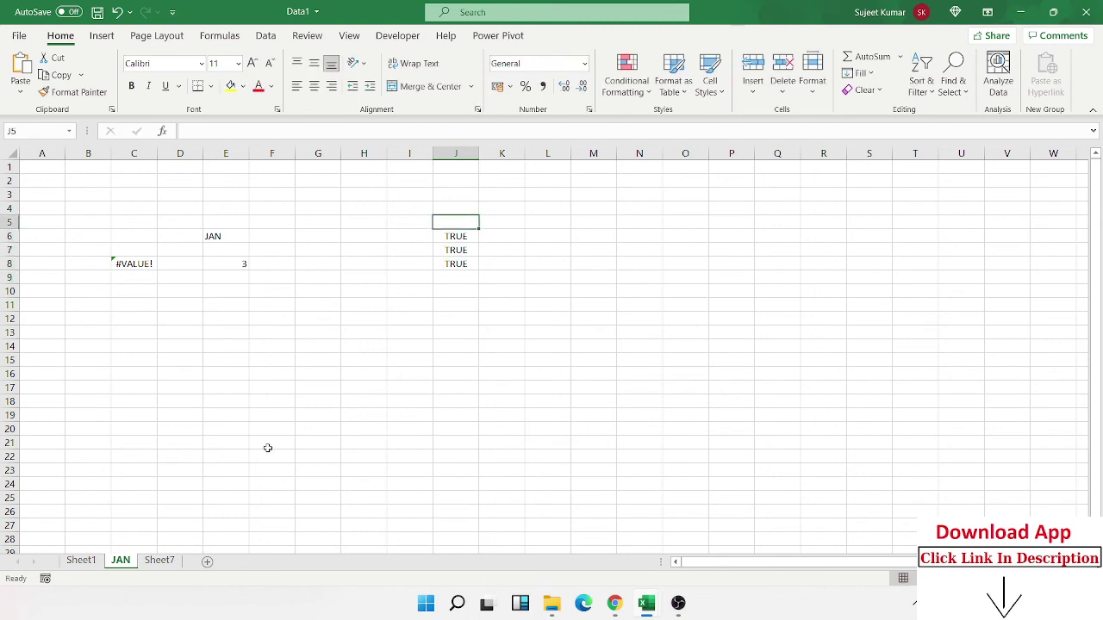
pyautogui.click(412, 39)
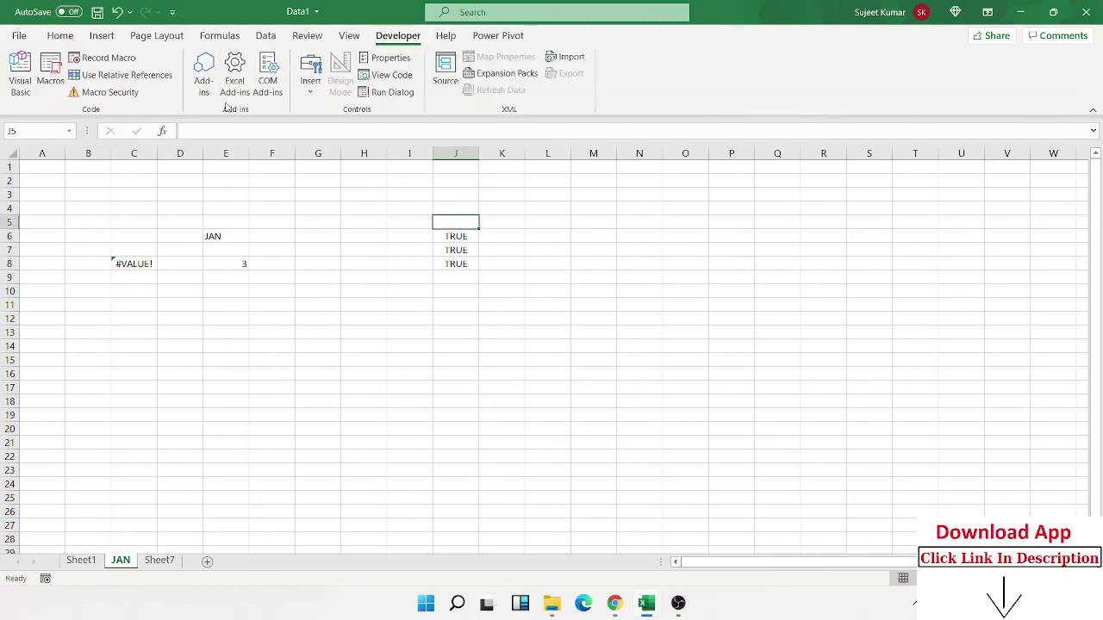
pyautogui.click(162, 131)
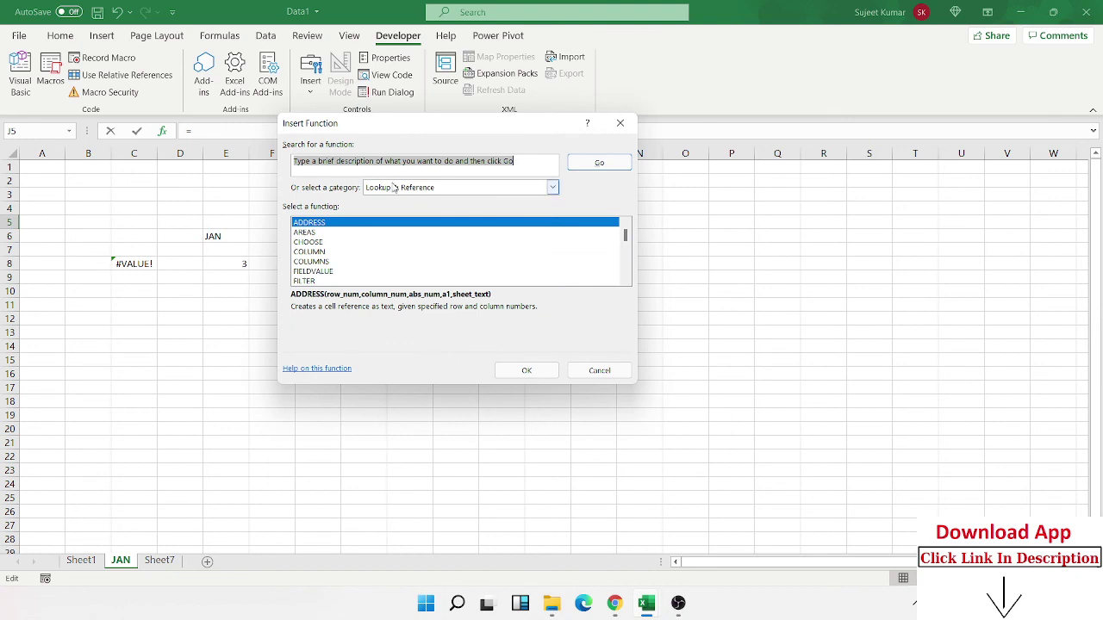
pyautogui.click(394, 187)
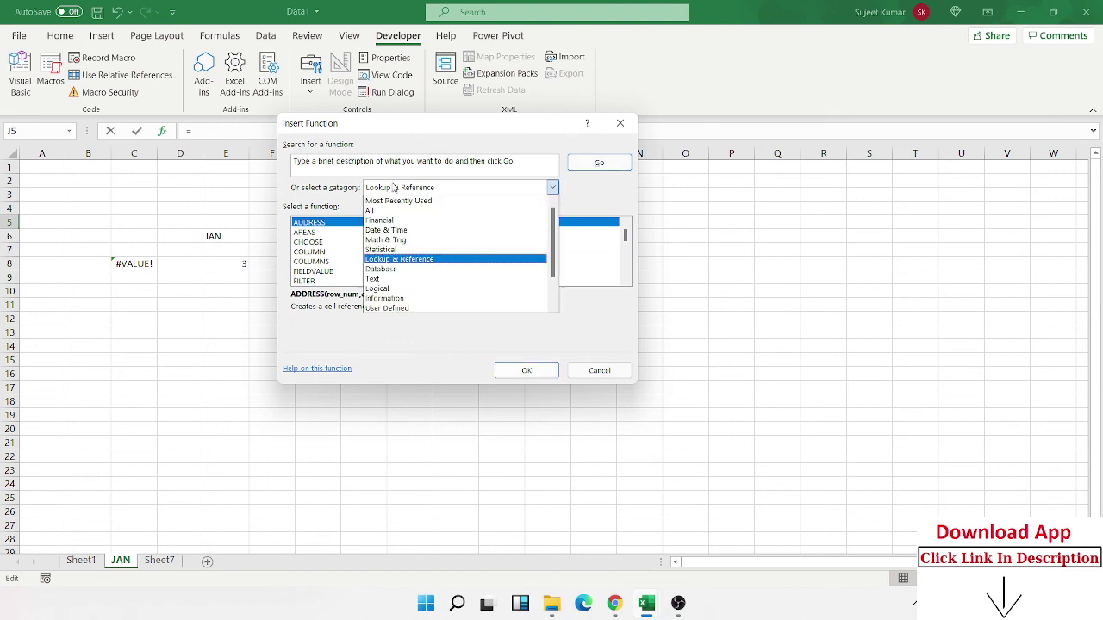
pyautogui.click(407, 298)
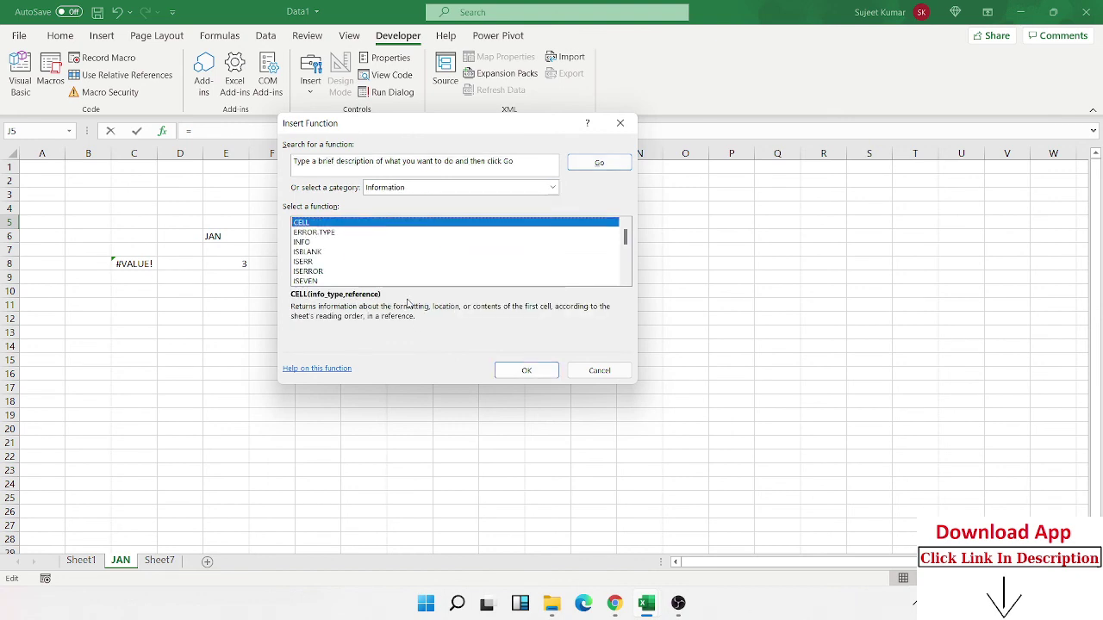
pyautogui.click(297, 243)
pyautogui.scroll(-5, 300, 250)
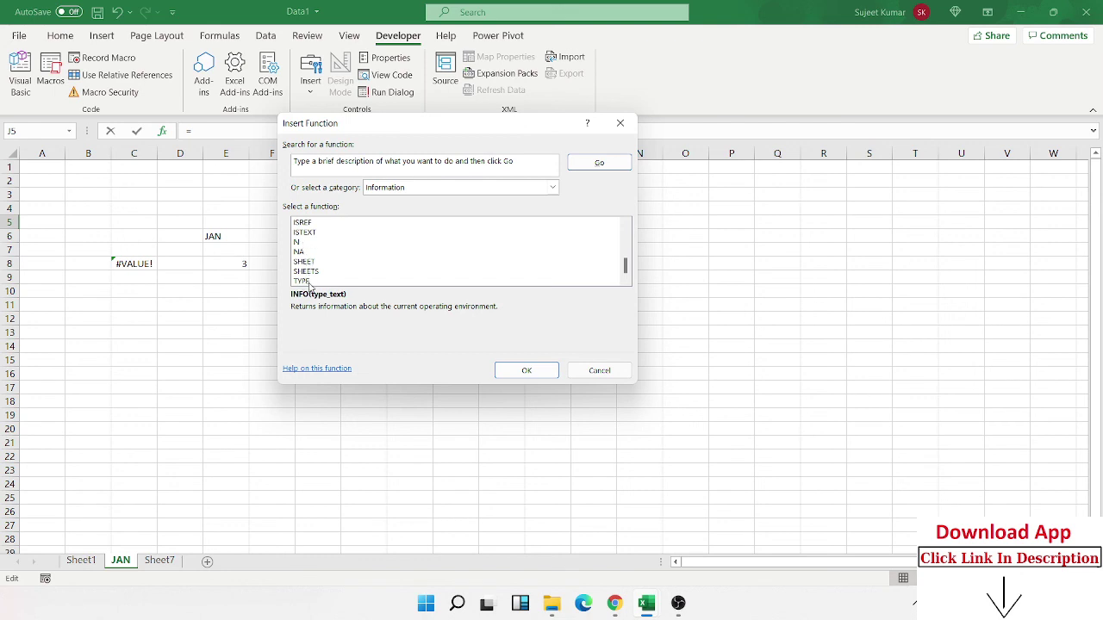
pyautogui.press('Escape')
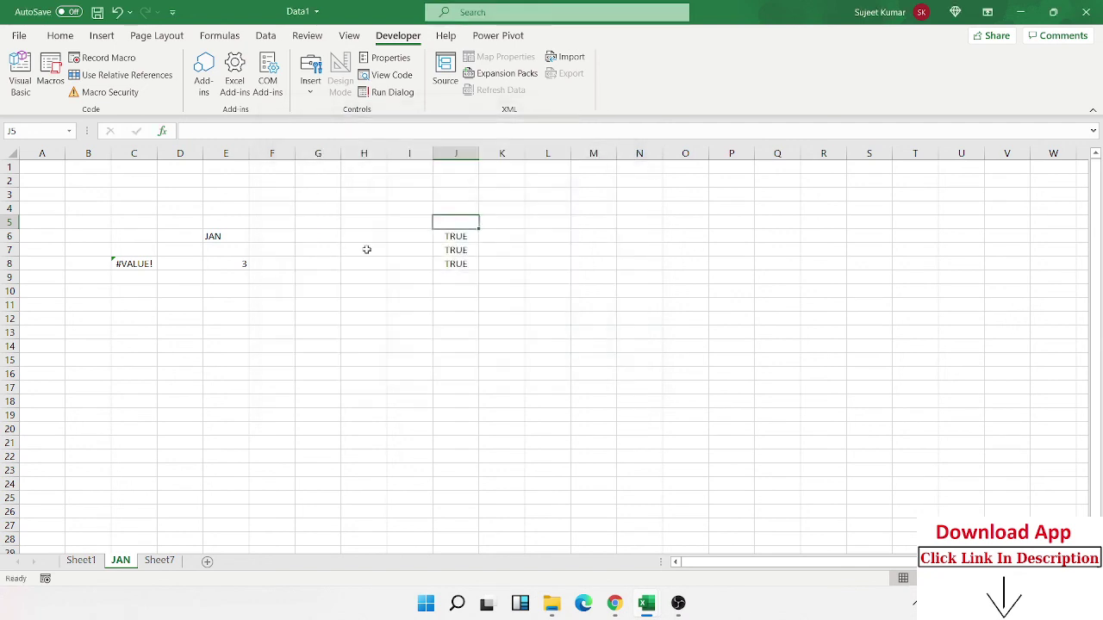
# Fill cells L1 to L7 with the mixed sample values 152454, asdas, 1545, asdas, 45, sad4 and 154.
pyautogui.click(540, 169)
pyautogui.write('152')
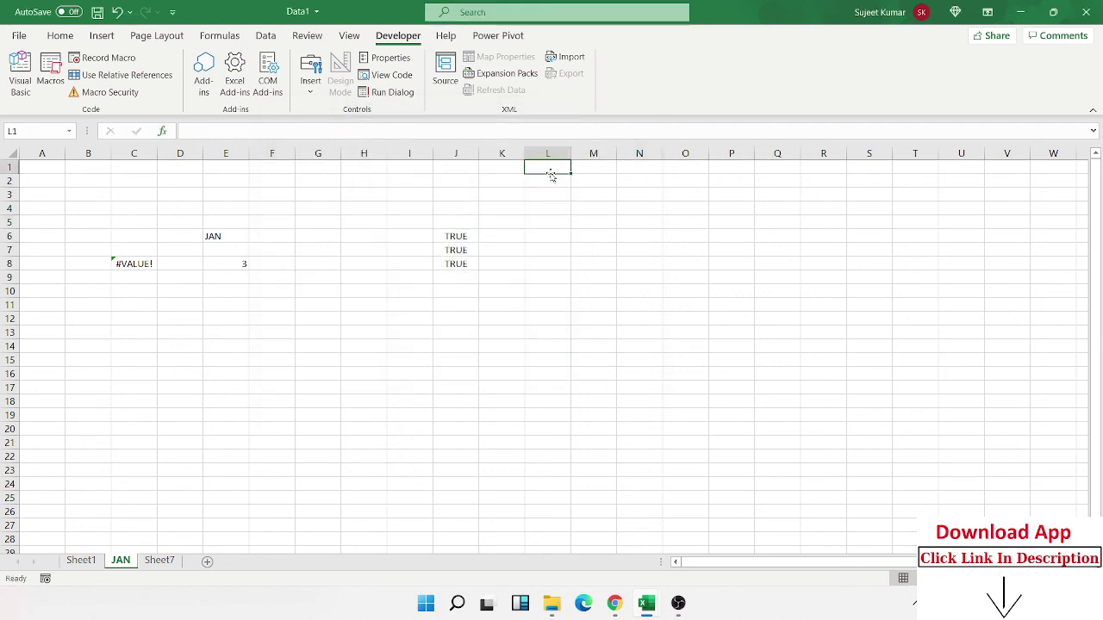
pyautogui.write('454')
pyautogui.press('Return')
pyautogui.write('asdas')
pyautogui.press('Return')
pyautogui.write('1545')
pyautogui.press('Return')
pyautogui.write('asdas')
pyautogui.press('Return')
pyautogui.write('45')
pyautogui.press('Return')
pyautogui.write('sad4')
pyautogui.press('Return')
pyautogui.write('154')
pyautogui.press('Return')
# Enter an N formula in cell M1 that refers to L1, and fill it down to M7.
pyautogui.click(604, 166)
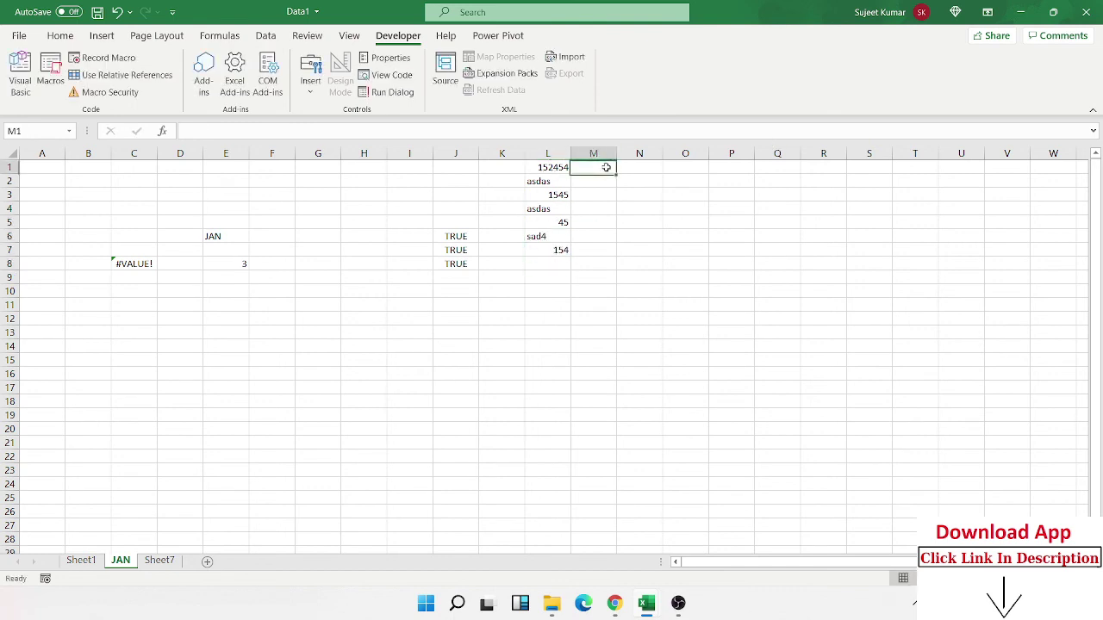
pyautogui.write('=n')
pyautogui.press('Tab')
pyautogui.press('Left')
pyautogui.press('Return')
pyautogui.press('Left')
pyautogui.hotkey('ctrl', 'Down')
pyautogui.press('Right')
pyautogui.hotkey('ctrl', 'shift', 'Up')
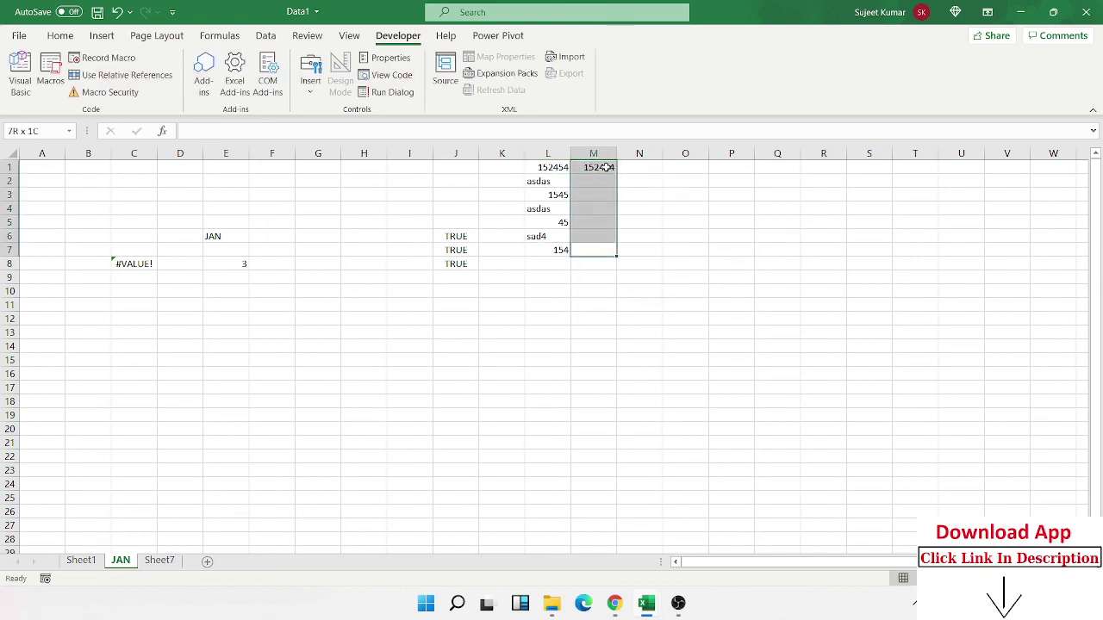
pyautogui.hotkey('ctrl', 'd')
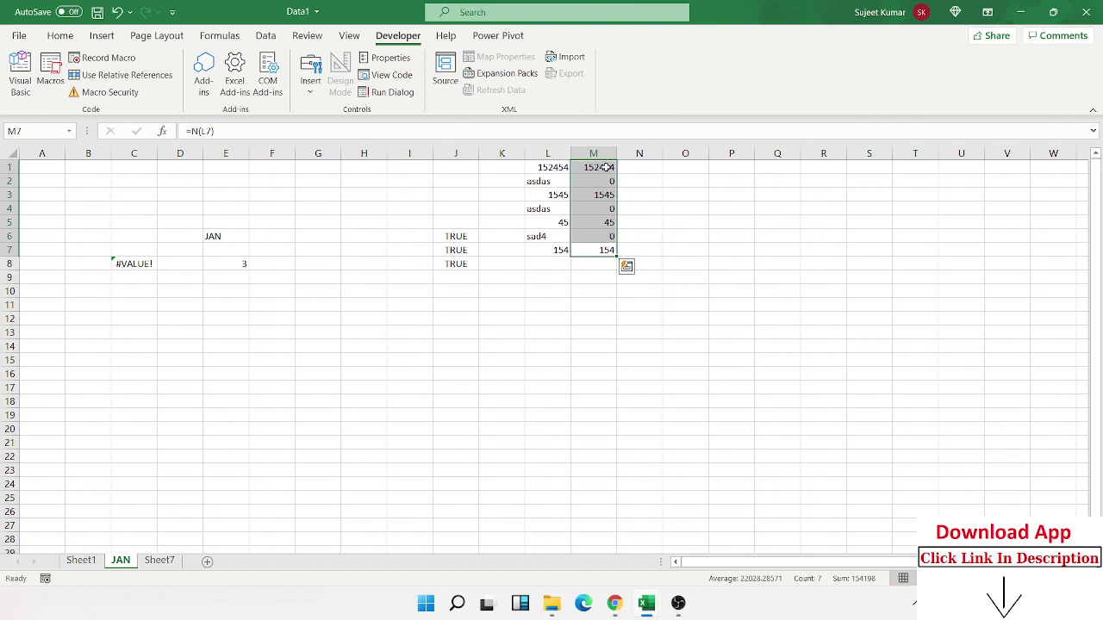
# Enter a T formula in cell N1 that refers to L1, and fill it down to N7.
pyautogui.press('Right')
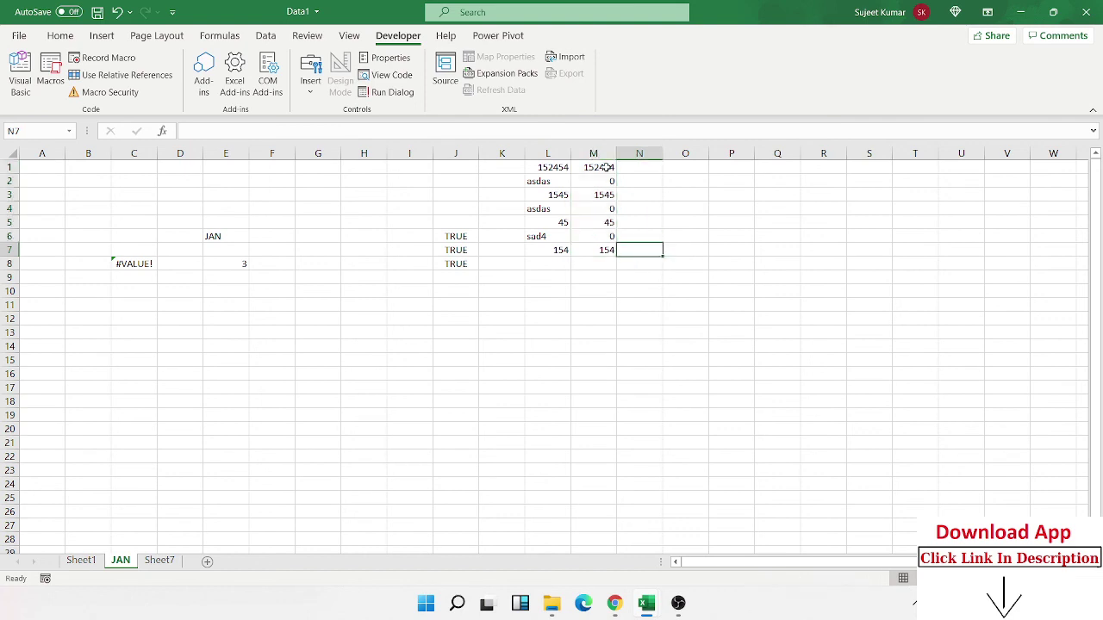
pyautogui.click(627, 170)
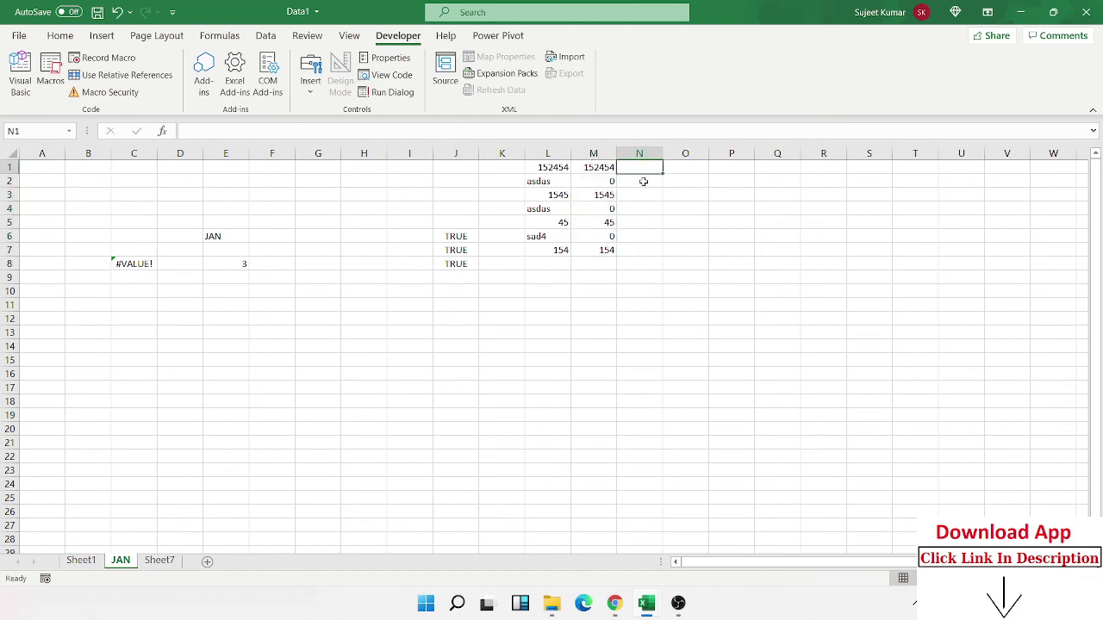
pyautogui.write('=T(')
pyautogui.press('Left')
pyautogui.press('Left')
pyautogui.press('Return')
pyautogui.press('Up')
pyautogui.hotkey('shift', 'Down')
pyautogui.hotkey('shift', 'Down')
pyautogui.hotkey('shift', 'Down')
pyautogui.hotkey('shift', 'Down')
pyautogui.hotkey('shift', 'Down')
pyautogui.hotkey('shift', 'Down')
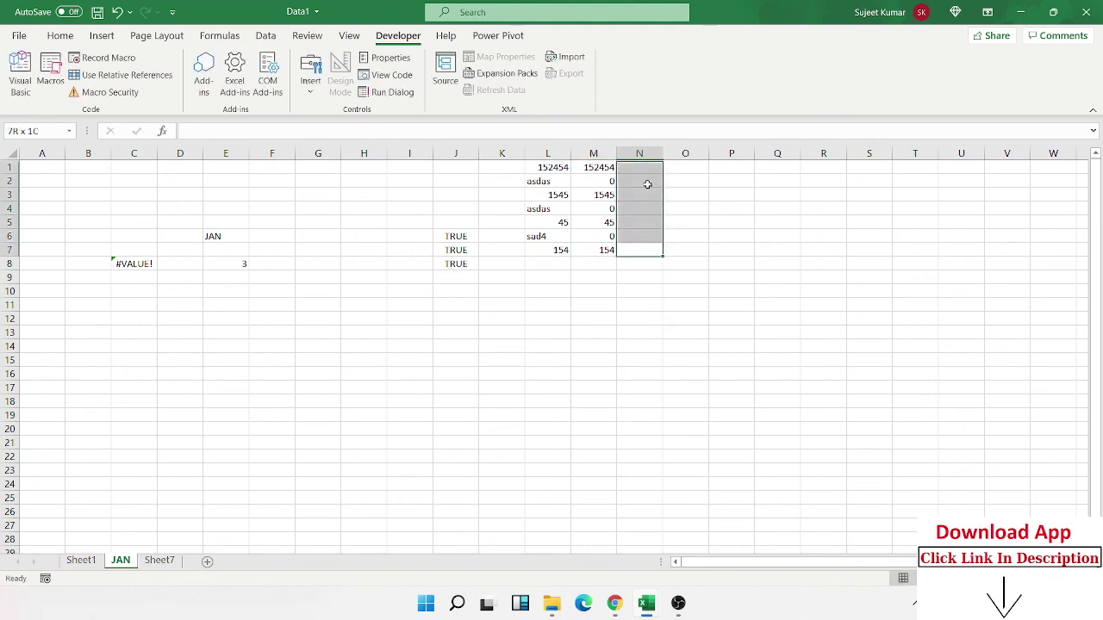
pyautogui.hotkey('ctrl', 'd')
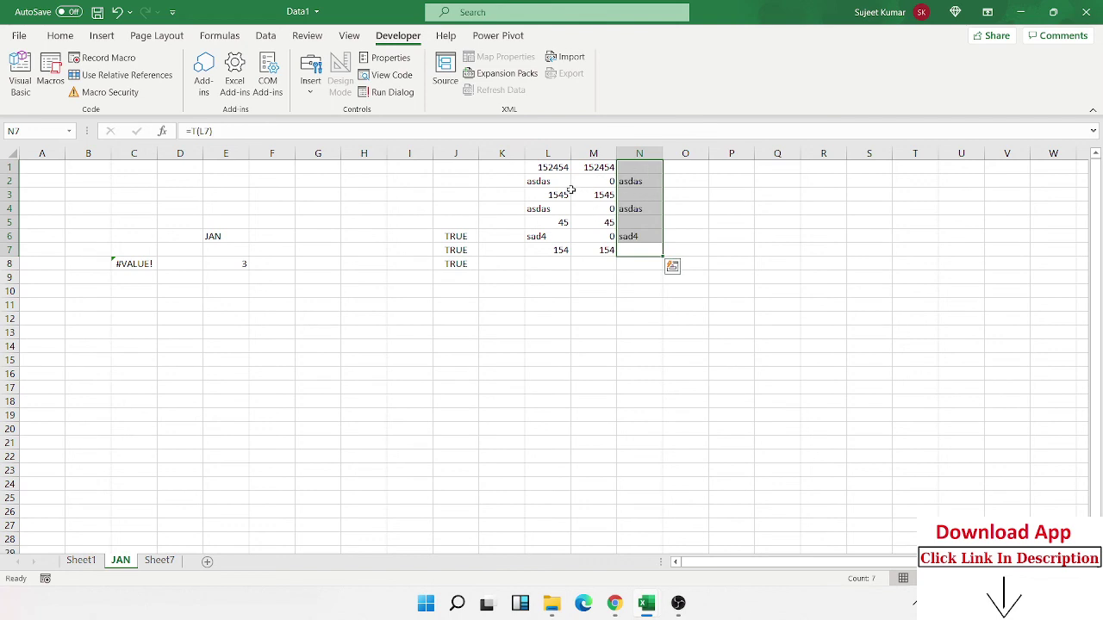
# Enter =SHEET() in cell J15 to return the current sheet's number, and select that cell.
pyautogui.click(536, 320)
pyautogui.click(463, 357)
pyautogui.write('=')
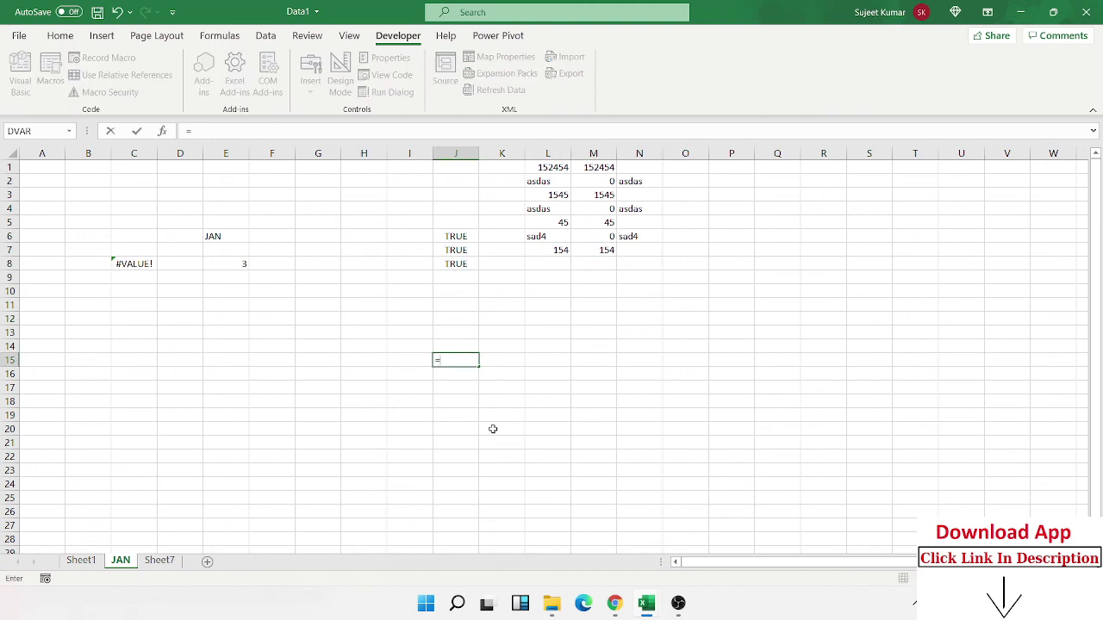
pyautogui.write('sheet')
pyautogui.press('Tab')
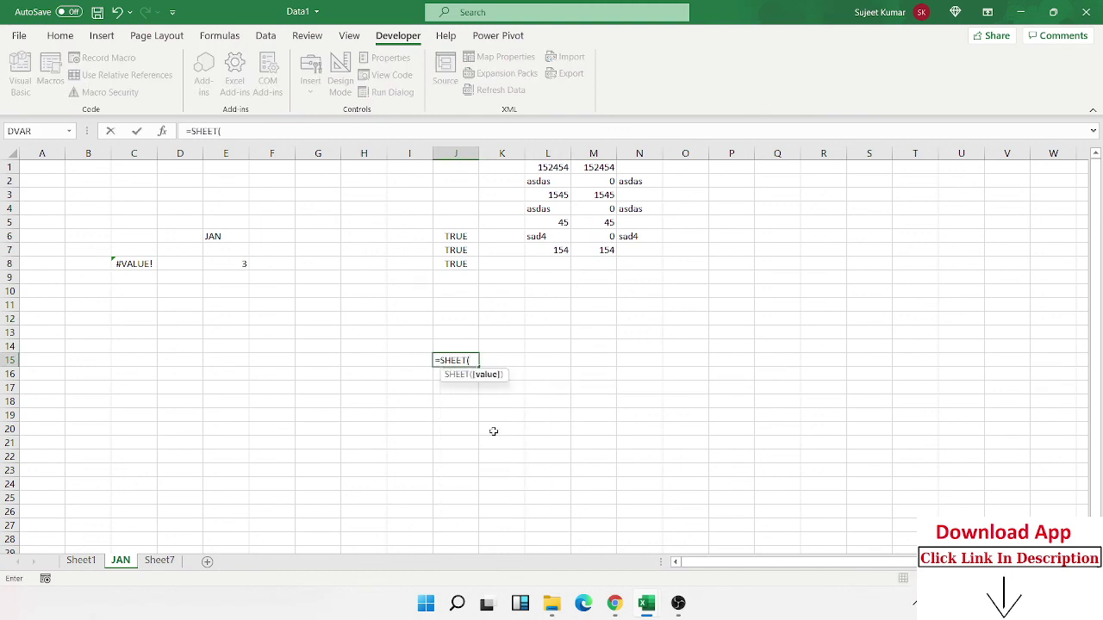
pyautogui.press('Return')
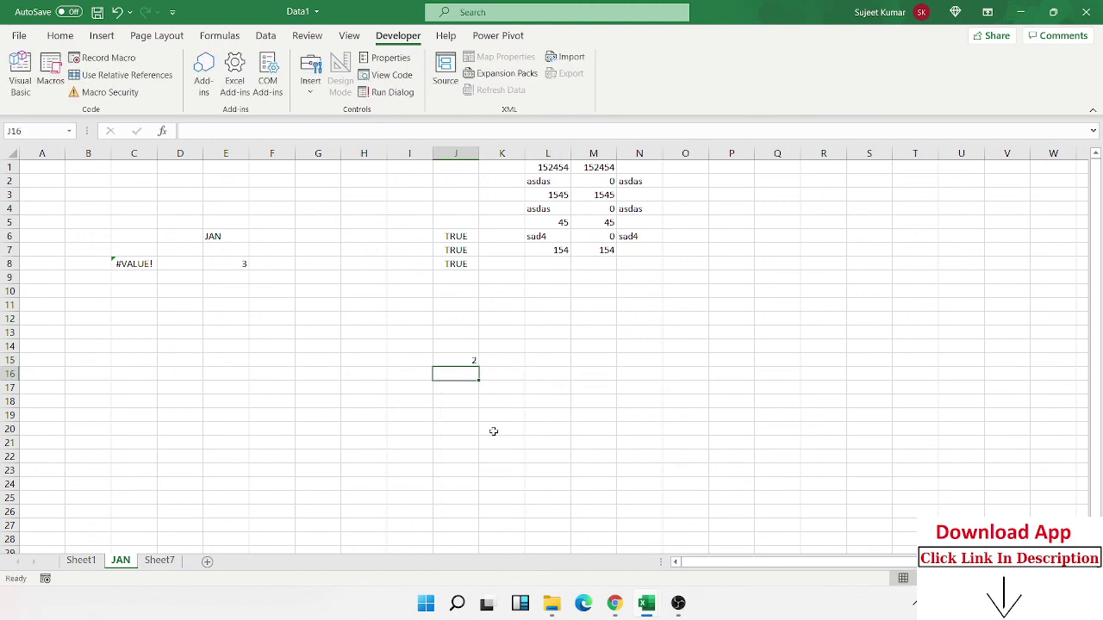
pyautogui.press('Up')
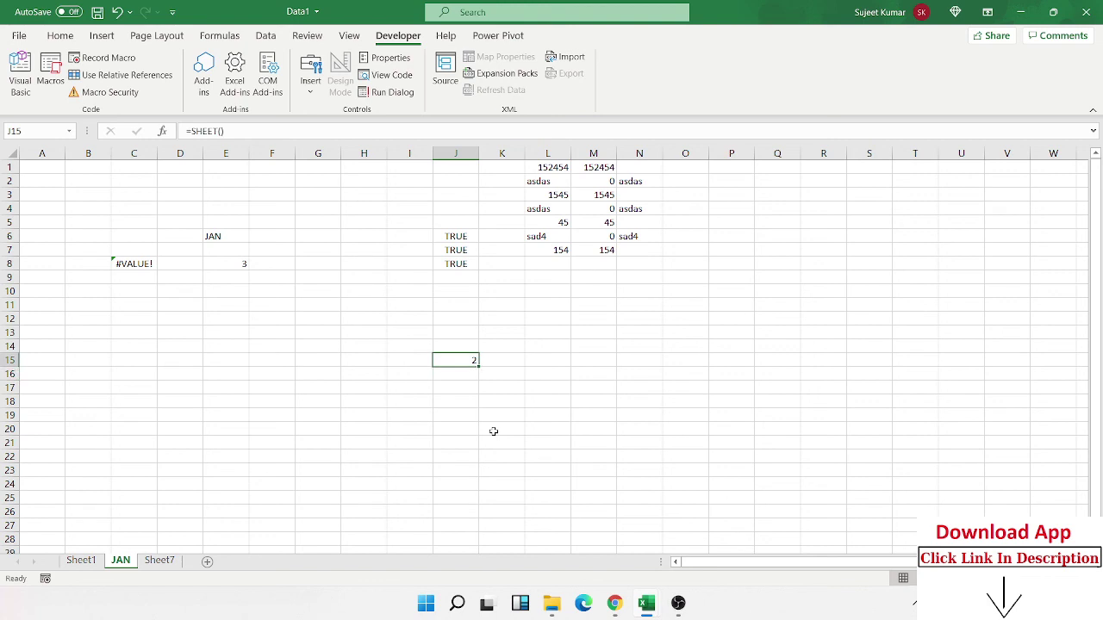
# Enter =SHEETS() in cell K15 to count the workbook's sheets, and select that cell.
pyautogui.press('Right')
pyautogui.write('=shee')
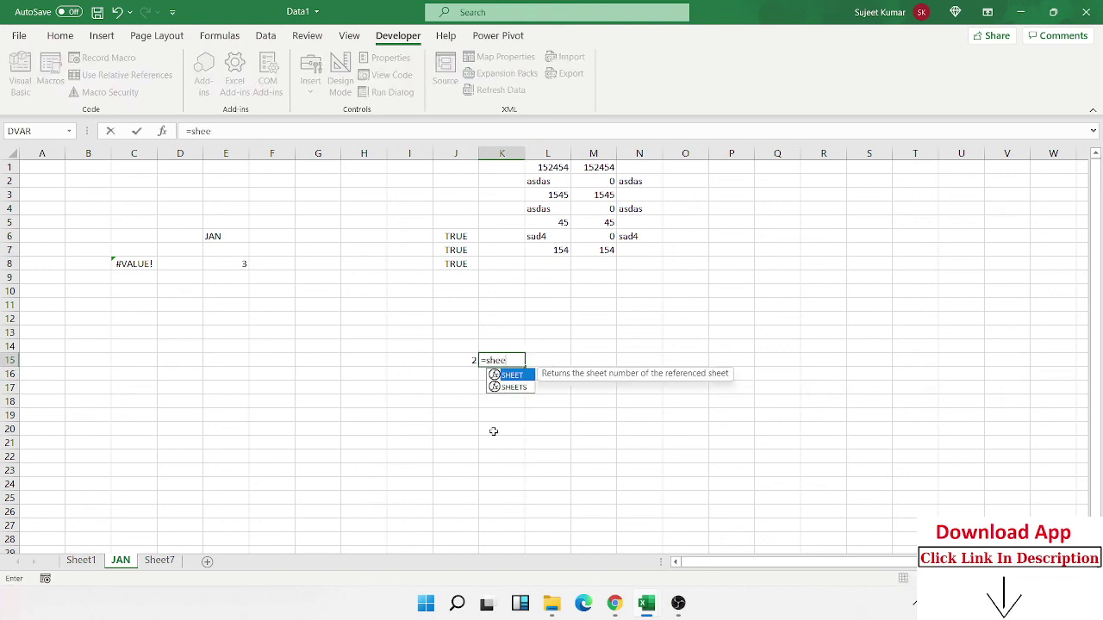
pyautogui.write('t')
pyautogui.press('Down')
pyautogui.press('Tab')
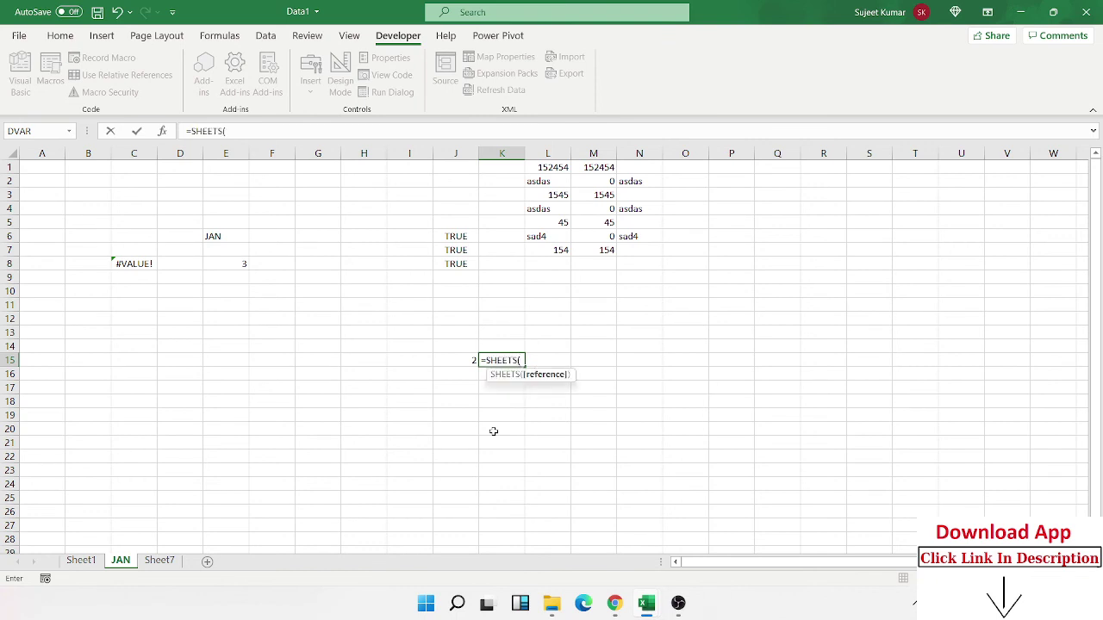
pyautogui.press('Return')
pyautogui.press('Up')
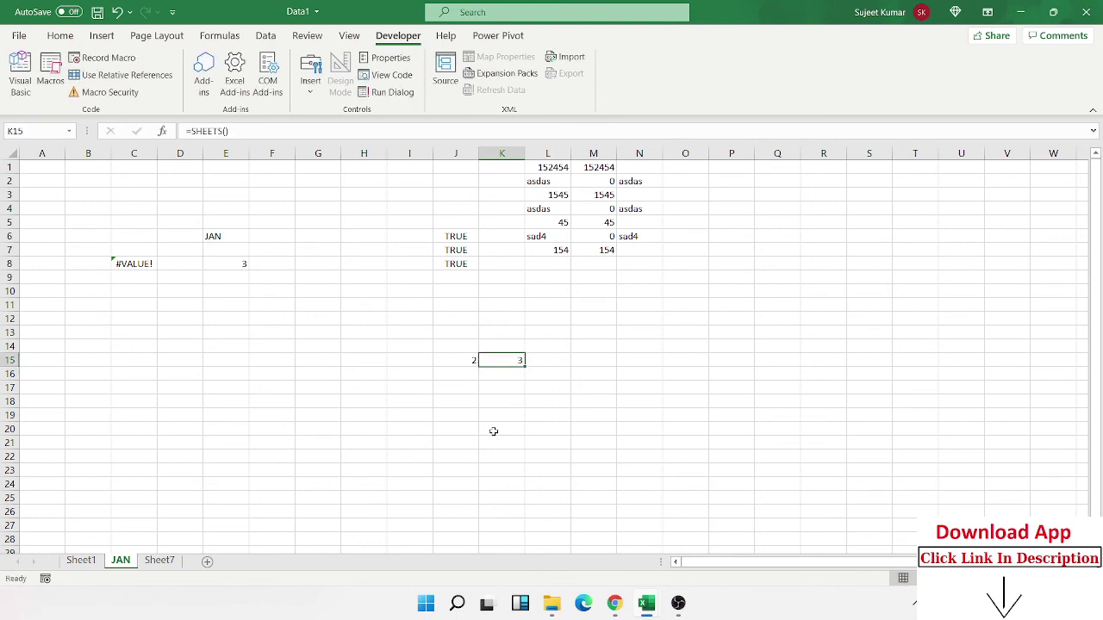
# Review the SHEET and SHEETS formulas in J15 and K15, and minimize all windows to show the desktop.
pyautogui.press('Left')
pyautogui.press('Right')
pyautogui.press('super+d')
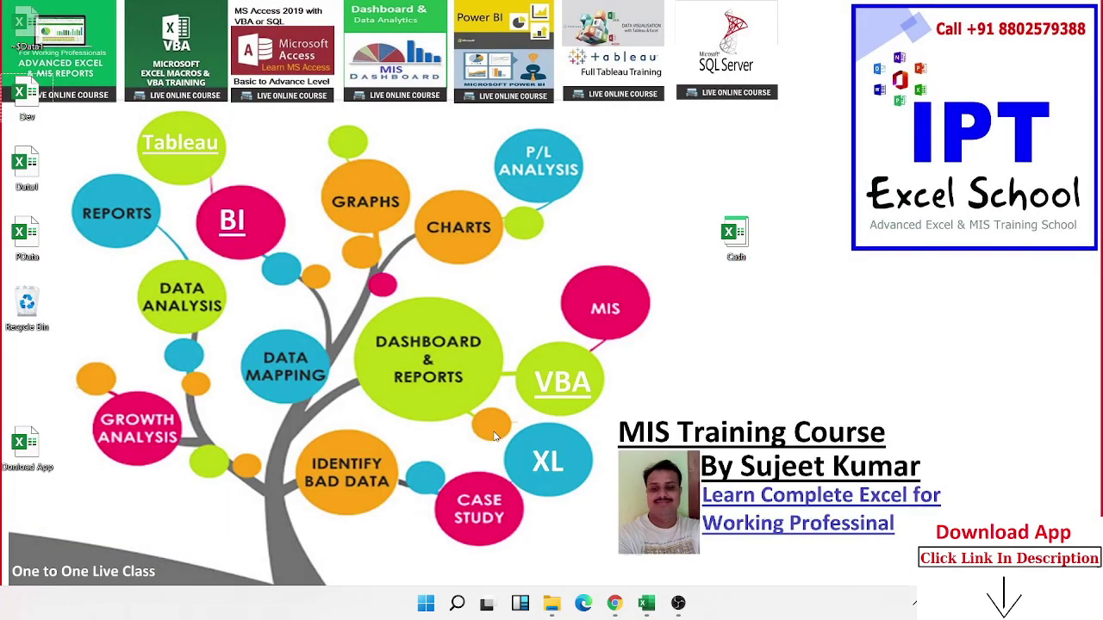